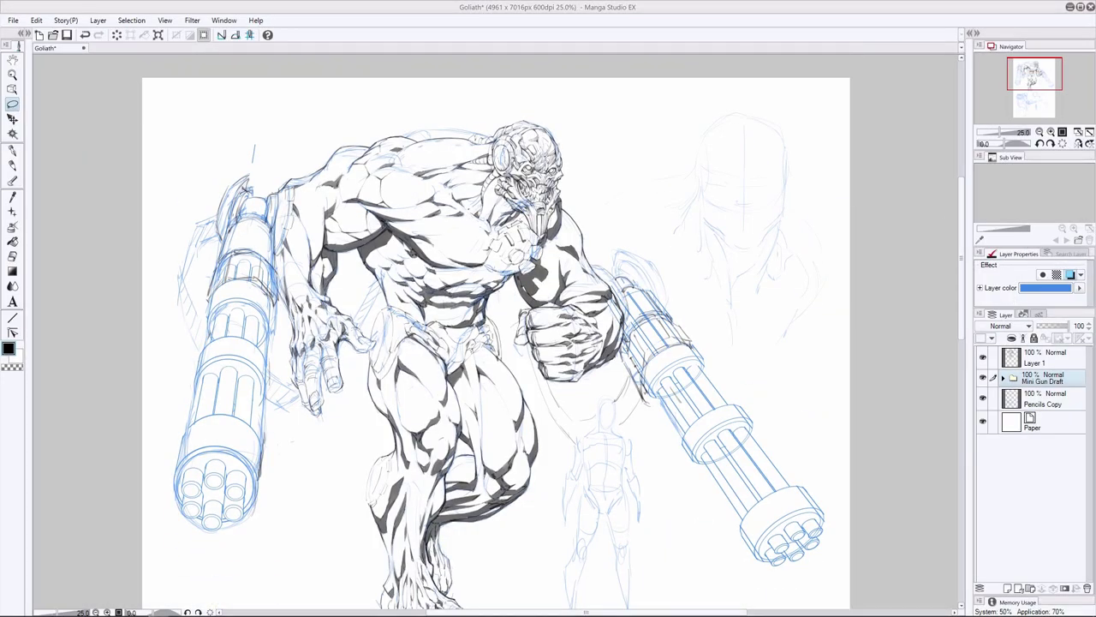
# Hide the Pencils Copy layer and the Mini Gun Draft folder, and make Layer 1 active for pen inking
pyautogui.click(983, 399)
pyautogui.click(12, 165)
pyautogui.moveTo(964, 229); pyautogui.dragTo(965, 235)
pyautogui.click(1040, 358)
pyautogui.click(982, 377)
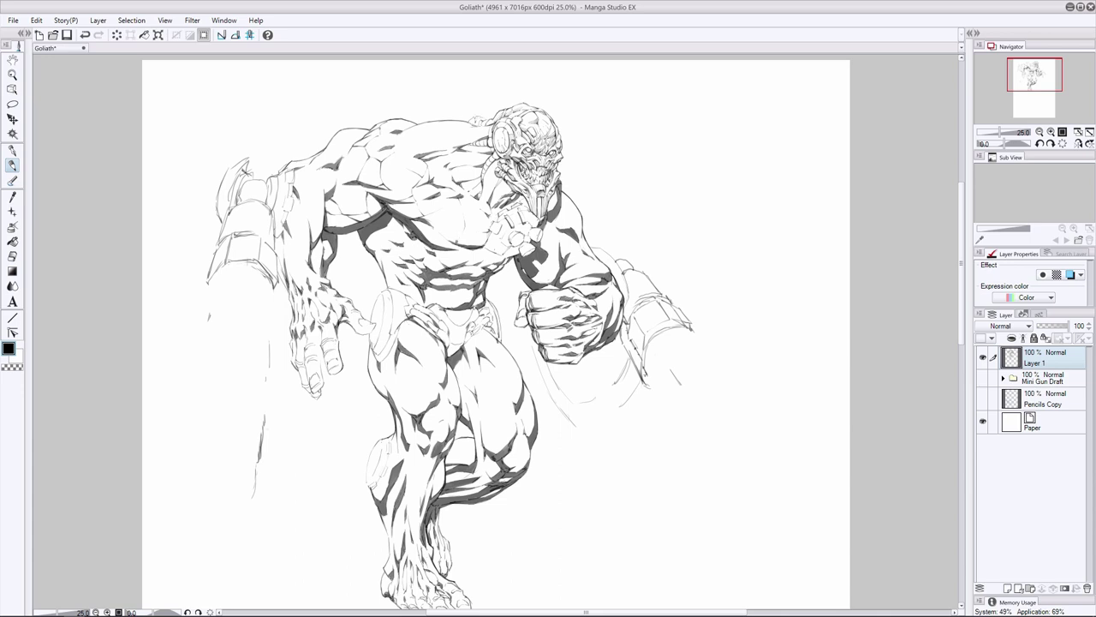
# Touch up the ink lines on the chest and the raised arm on Layer 1 with the pen and eraser
pyautogui.click(13, 256)
pyautogui.moveTo(457, 223); pyautogui.dragTo(464, 229)
pyautogui.click(13, 166)
pyautogui.hotkey('ctrl', 'z')
pyautogui.moveTo(585, 212)
pyautogui.mouseDown()
pyautogui.moveTo(574, 201)
pyautogui.moveTo(576, 215)
pyautogui.mouseUp()
pyautogui.moveTo(543, 245)
pyautogui.mouseDown()
pyautogui.moveTo(559, 247)
pyautogui.moveTo(543, 280)
pyautogui.mouseUp()
pyautogui.press('e')
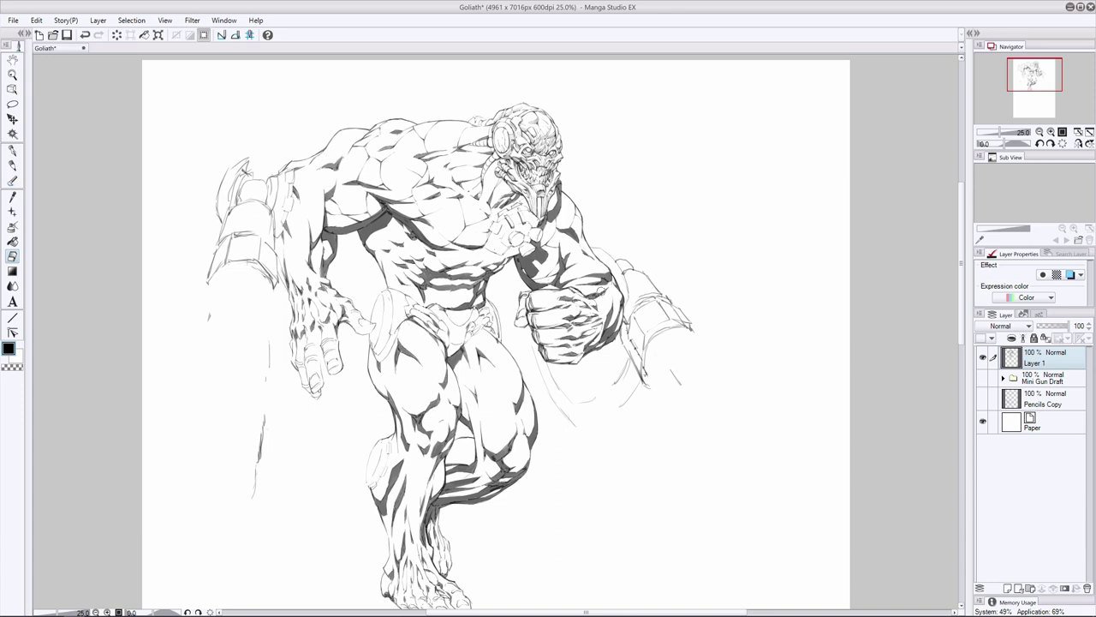
pyautogui.press('p')
pyautogui.click(13, 256)
pyautogui.click(14, 166)
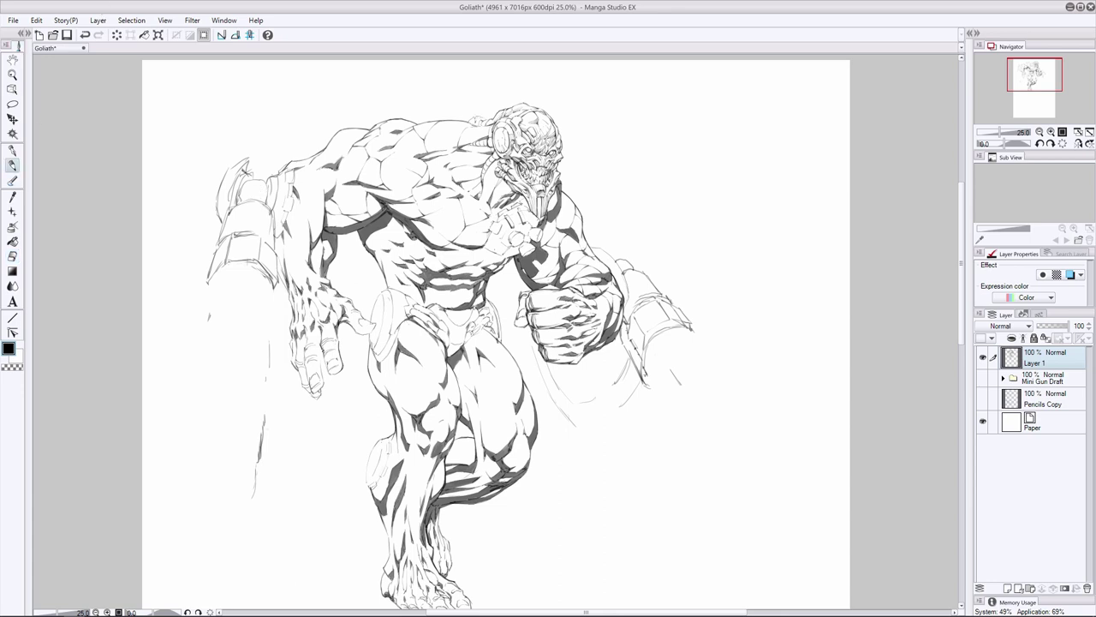
# Ink the contours of the open hand's thumb, fingers and wrist, and touch up the edge of the fist
pyautogui.moveTo(364, 326); pyautogui.dragTo(376, 323)
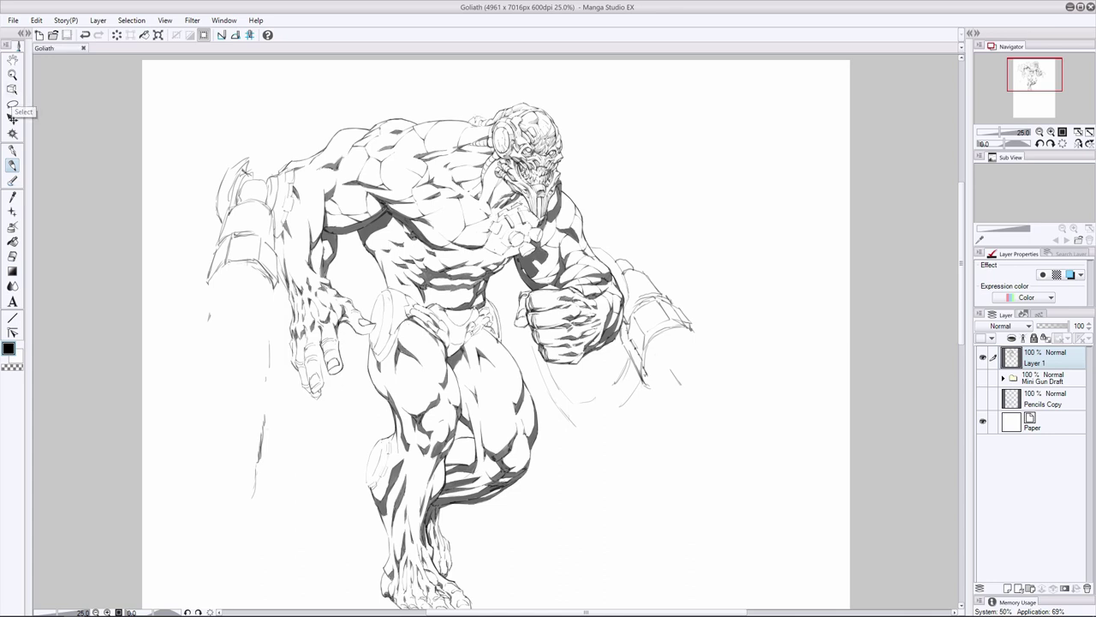
pyautogui.moveTo(350, 299); pyautogui.dragTo(357, 310)
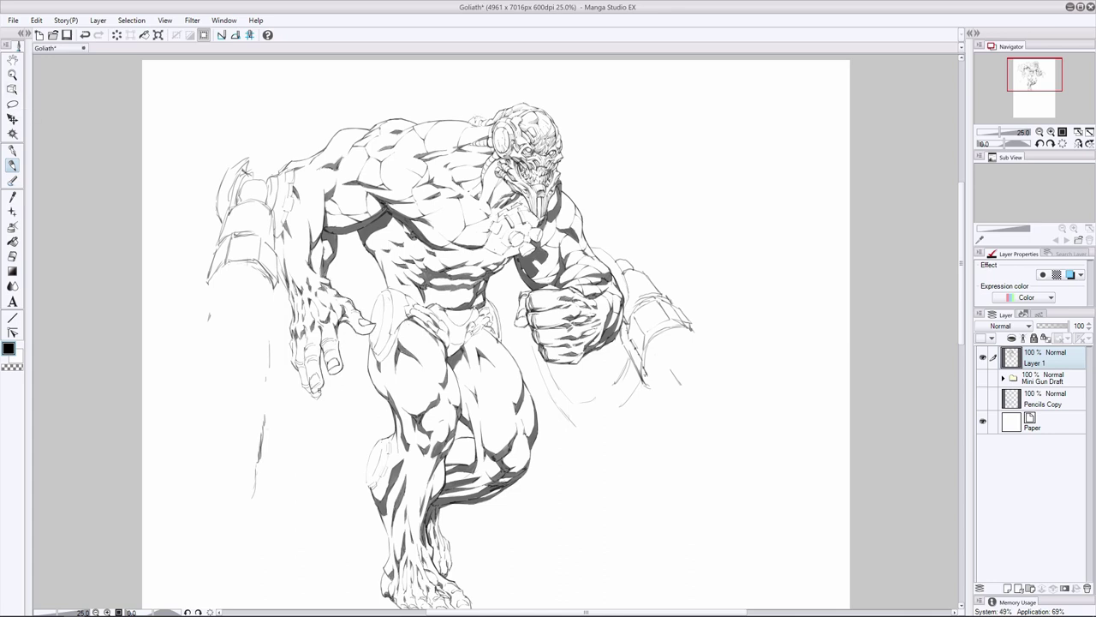
pyautogui.press('e')
pyautogui.press('p')
pyautogui.moveTo(277, 272); pyautogui.dragTo(288, 293)
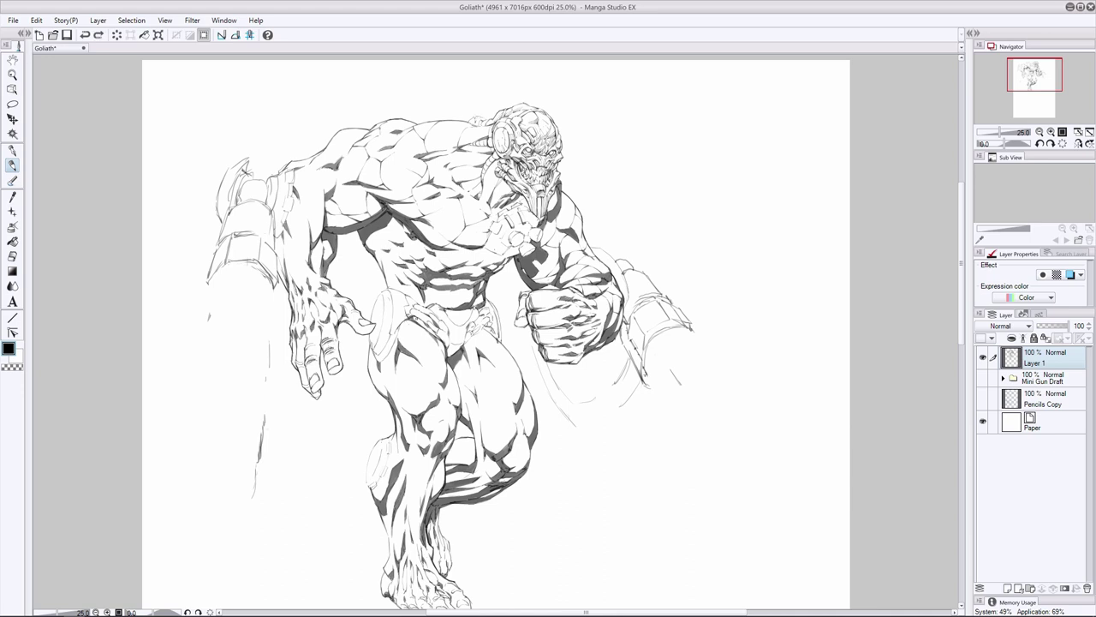
pyautogui.moveTo(322, 349); pyautogui.dragTo(333, 372)
pyautogui.moveTo(295, 295); pyautogui.dragTo(299, 309)
pyautogui.moveTo(518, 303); pyautogui.dragTo(523, 326)
# Ink muscle contour lines on the forearm, upper arm and shoulder of the lowered arm, removing misplaced strokes
pyautogui.moveTo(322, 216)
pyautogui.mouseDown()
pyautogui.moveTo(302, 203)
pyautogui.moveTo(308, 236)
pyautogui.moveTo(302, 228)
pyautogui.mouseUp()
pyautogui.hotkey('ctrl', 'z')
pyautogui.hotkey('ctrl', 'z')
pyautogui.moveTo(234, 236); pyautogui.dragTo(259, 236)
pyautogui.moveTo(313, 260); pyautogui.dragTo(323, 246)
pyautogui.hotkey('ctrl', 'z')
pyautogui.moveTo(349, 130); pyautogui.dragTo(340, 143)
pyautogui.hotkey('ctrl', 'z')
pyautogui.hotkey('ctrl', 'y')
pyautogui.click(12, 255)
pyautogui.click(13, 166)
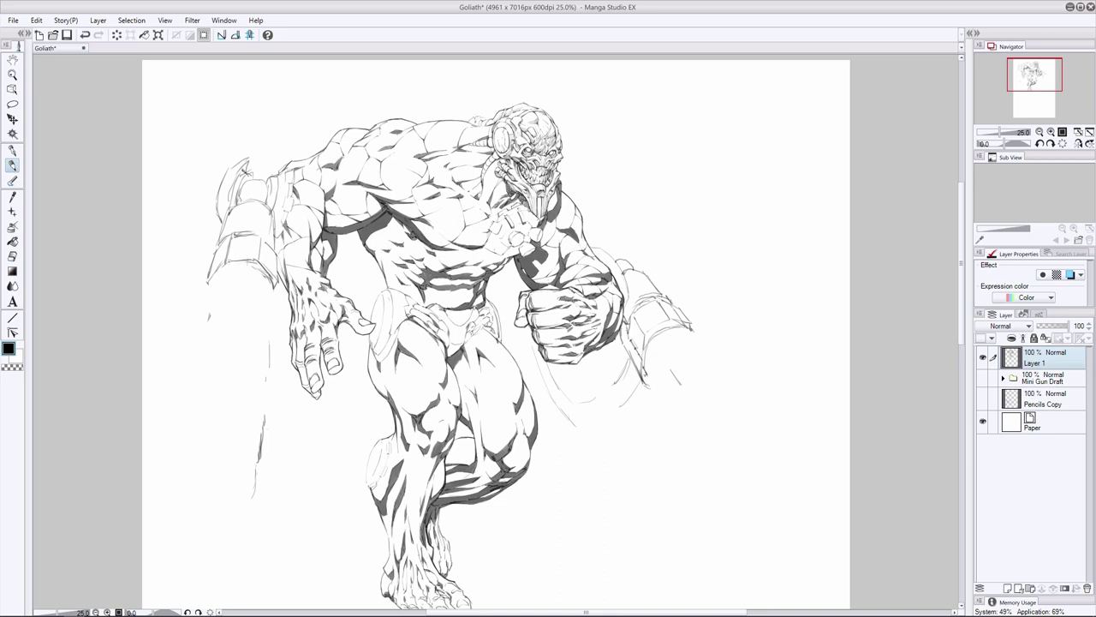
# Add a new layer above Layer 1 and hatch the shadow on the neck beneath the mask
pyautogui.hotkey('ctrl', 'shift', 'n')
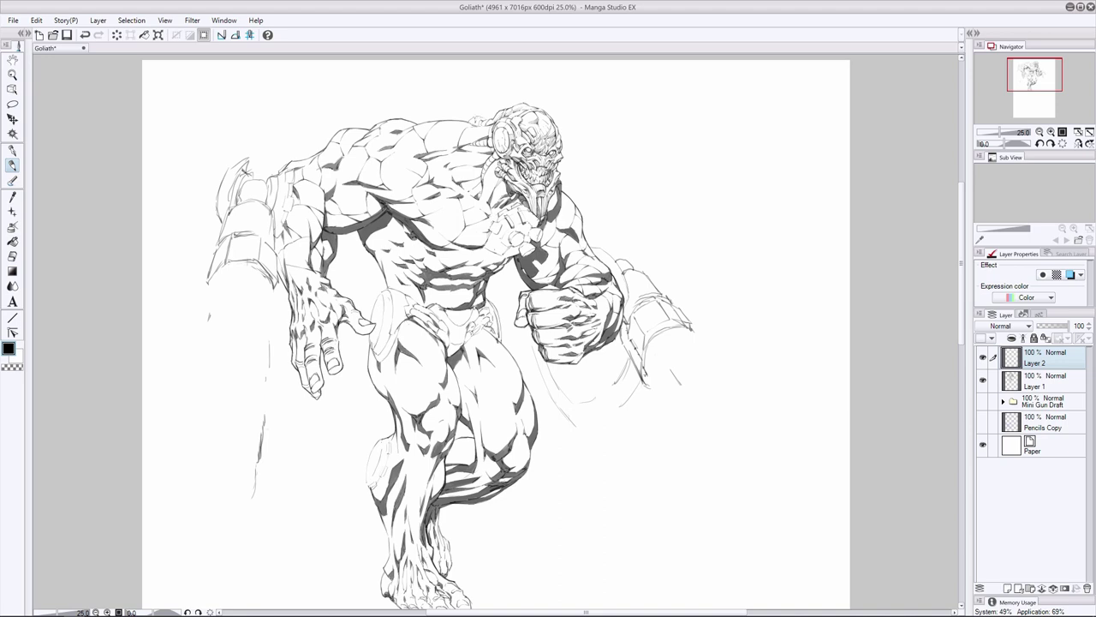
pyautogui.moveTo(539, 198); pyautogui.dragTo(541, 215)
pyautogui.hotkey('ctrl', 'z')
pyautogui.moveTo(547, 201); pyautogui.dragTo(551, 209)
pyautogui.moveTo(554, 197); pyautogui.dragTo(554, 211)
pyautogui.moveTo(558, 192)
pyautogui.mouseDown()
pyautogui.moveTo(555, 207)
pyautogui.moveTo(550, 194)
pyautogui.mouseUp()
# Hatch the shaded biceps and forearm of the raised arm above the fist
pyautogui.moveTo(559, 245)
pyautogui.mouseDown()
pyautogui.moveTo(555, 276)
pyautogui.moveTo(553, 261)
pyautogui.mouseUp()
pyautogui.hotkey('ctrl', 'z')
pyautogui.moveTo(548, 284); pyautogui.dragTo(545, 268)
pyautogui.moveTo(545, 284); pyautogui.dragTo(536, 261)
pyautogui.moveTo(541, 286); pyautogui.dragTo(535, 274)
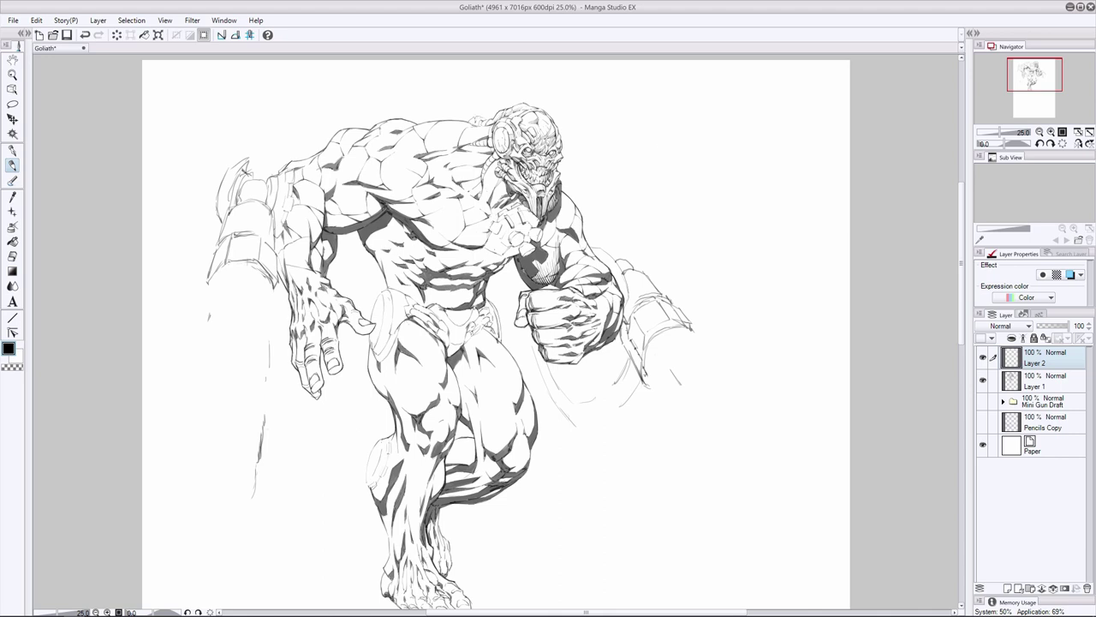
pyautogui.moveTo(565, 258)
pyautogui.mouseDown()
pyautogui.moveTo(562, 242)
pyautogui.moveTo(587, 273)
pyautogui.mouseUp()
pyautogui.hotkey('ctrl', 'z')
pyautogui.hotkey('ctrl', 'z')
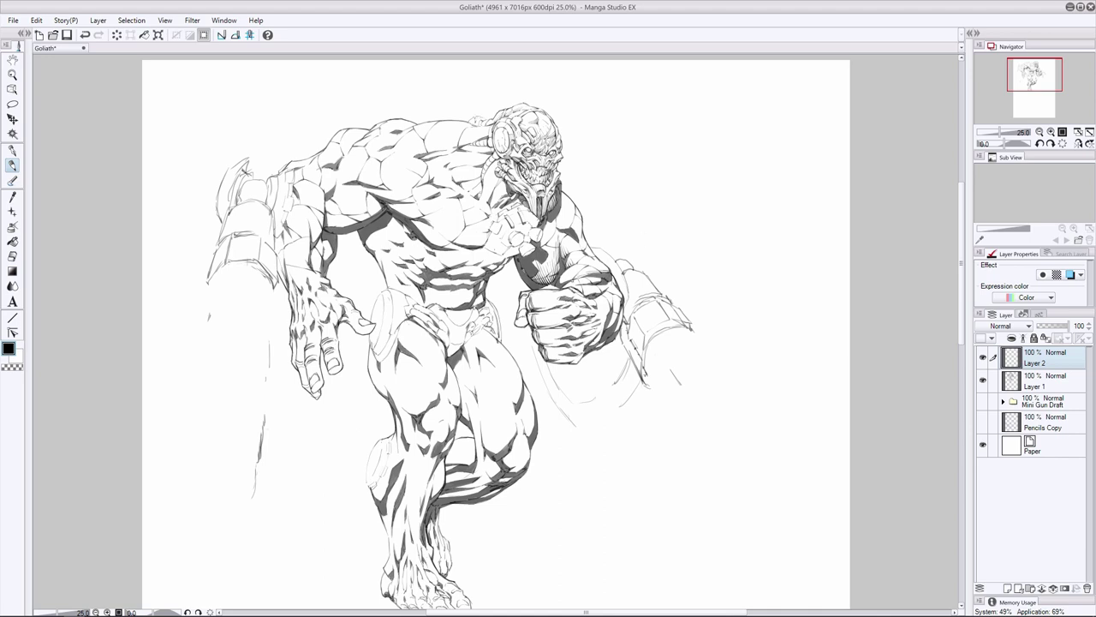
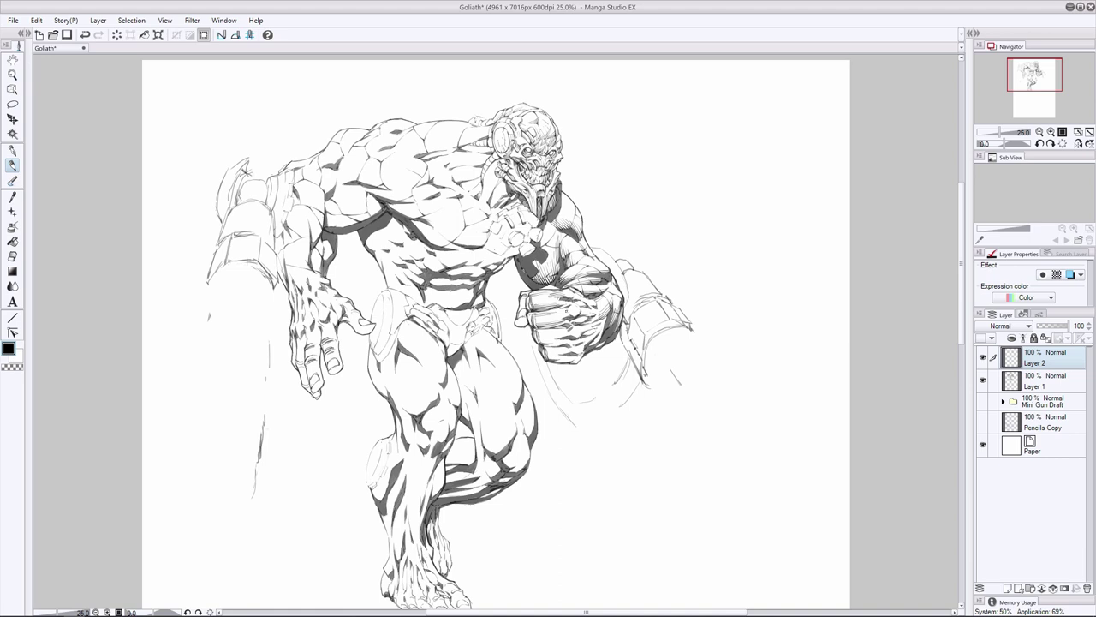
# Hatch the fingers and knuckles of the clenched fist, erasing and redoing stray strokes
pyautogui.moveTo(554, 313); pyautogui.dragTo(571, 311)
pyautogui.moveTo(553, 315); pyautogui.dragTo(570, 315)
pyautogui.moveTo(552, 318)
pyautogui.mouseDown()
pyautogui.moveTo(565, 317)
pyautogui.moveTo(572, 340)
pyautogui.mouseUp()
pyautogui.moveTo(537, 342); pyautogui.dragTo(563, 328)
pyautogui.moveTo(536, 334); pyautogui.dragTo(572, 334)
pyautogui.moveTo(551, 337)
pyautogui.mouseDown()
pyautogui.moveTo(570, 331)
pyautogui.moveTo(551, 338)
pyautogui.moveTo(569, 356)
pyautogui.mouseUp()
pyautogui.click(12, 256)
pyautogui.click(12, 165)
pyautogui.moveTo(547, 358); pyautogui.dragTo(558, 351)
pyautogui.moveTo(546, 351); pyautogui.dragTo(572, 349)
pyautogui.hotkey('ctrl', 'z')
pyautogui.moveTo(555, 358); pyautogui.dragTo(572, 353)
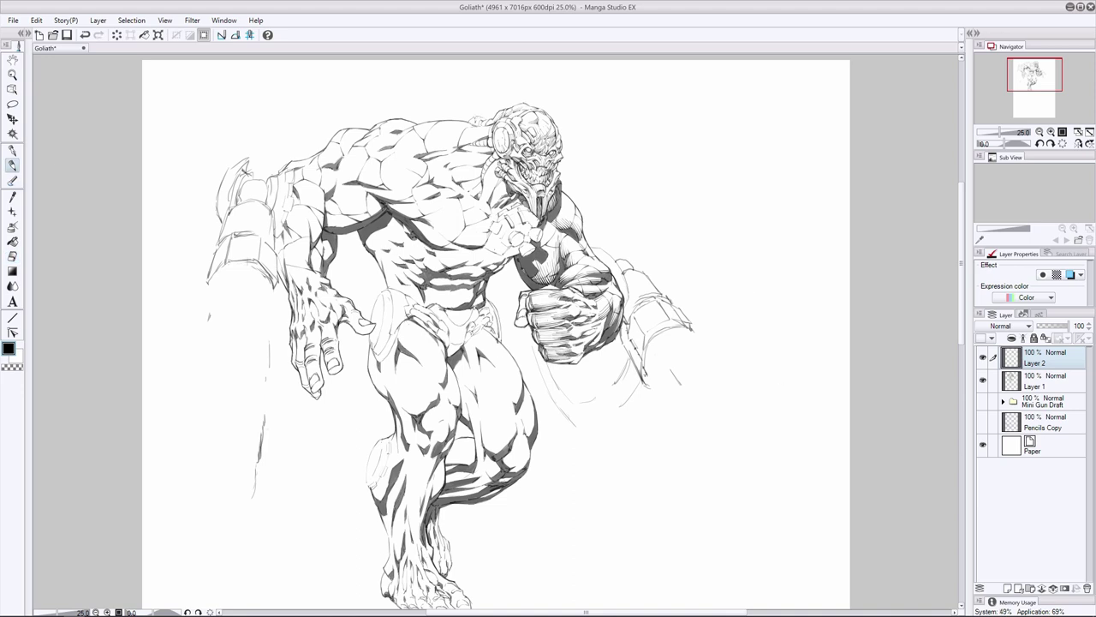
# Hatch the side and lower edge of the fist, the thumb tip and the forearm edge, and save the file
pyautogui.moveTo(572, 322)
pyautogui.mouseDown()
pyautogui.moveTo(588, 317)
pyautogui.moveTo(594, 330)
pyautogui.moveTo(586, 316)
pyautogui.moveTo(601, 330)
pyautogui.mouseUp()
pyautogui.hotkey('ctrl', 'z')
pyautogui.hotkey('ctrl', 'z')
pyautogui.hotkey('ctrl', 'z')
pyautogui.moveTo(580, 346)
pyautogui.mouseDown()
pyautogui.moveTo(594, 310)
pyautogui.moveTo(601, 335)
pyautogui.mouseUp()
pyautogui.moveTo(589, 346)
pyautogui.mouseDown()
pyautogui.moveTo(600, 339)
pyautogui.moveTo(574, 362)
pyautogui.mouseUp()
pyautogui.moveTo(550, 361); pyautogui.dragTo(565, 362)
pyautogui.moveTo(586, 265); pyautogui.dragTo(597, 262)
pyautogui.hotkey('ctrl', 'z')
pyautogui.moveTo(515, 327); pyautogui.dragTo(529, 322)
pyautogui.moveTo(514, 325); pyautogui.dragTo(527, 319)
pyautogui.moveTo(591, 265); pyautogui.dragTo(601, 259)
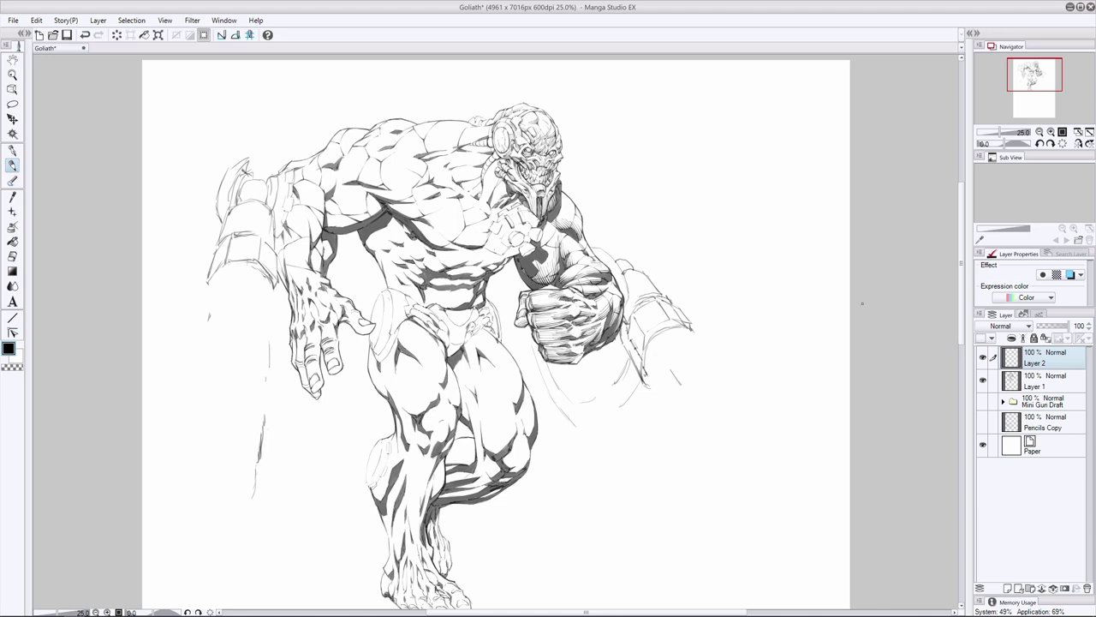
pyautogui.hotkey('ctrl', 's')
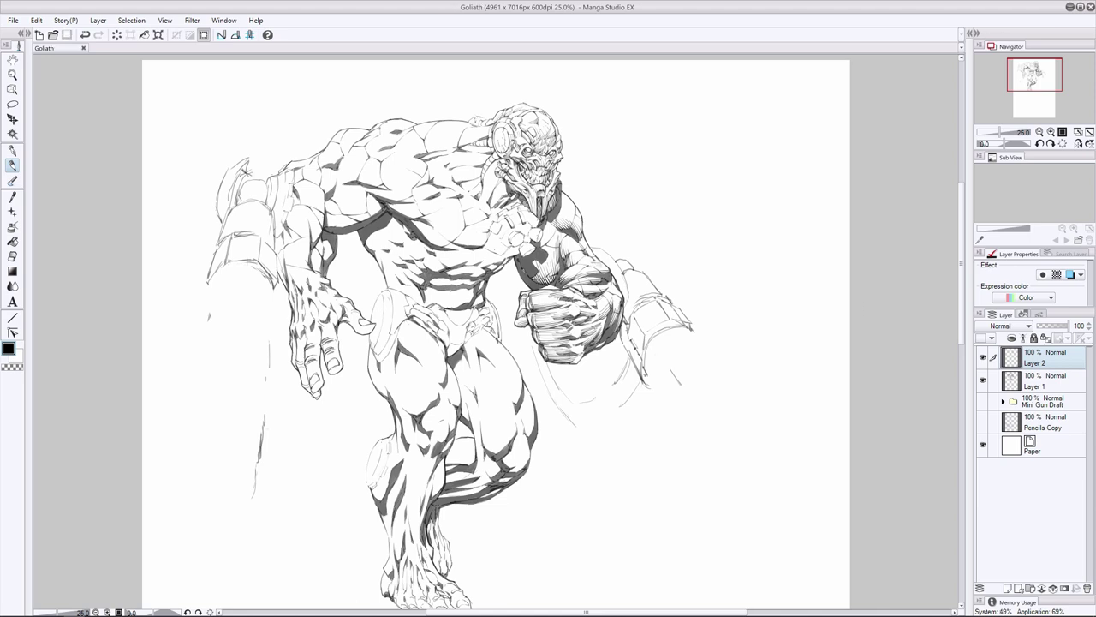
# Draw shading lines on the neck beside the jaw and erase the stray parts
pyautogui.moveTo(497, 176)
pyautogui.mouseDown()
pyautogui.moveTo(488, 201)
pyautogui.moveTo(496, 194)
pyautogui.mouseUp()
pyautogui.moveTo(508, 193); pyautogui.dragTo(490, 203)
pyautogui.moveTo(501, 198); pyautogui.dragTo(489, 207)
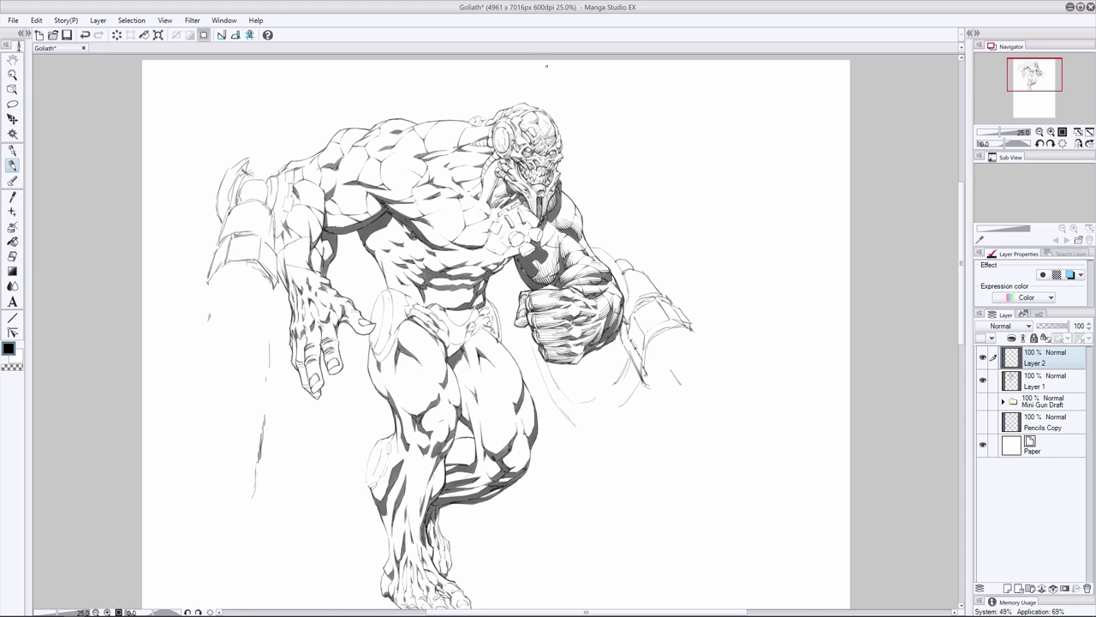
pyautogui.hotkey('ctrl', 'z')
pyautogui.click(12, 256)
pyautogui.moveTo(495, 179); pyautogui.dragTo(485, 200)
pyautogui.click(12, 165)
# Hatch the neck muscles behind the jaw with long strokes running toward the shoulder
pyautogui.moveTo(492, 189)
pyautogui.mouseDown()
pyautogui.moveTo(484, 202)
pyautogui.moveTo(491, 193)
pyautogui.moveTo(472, 198)
pyautogui.moveTo(451, 163)
pyautogui.mouseUp()
pyautogui.hotkey('ctrl', 'z')
pyautogui.hotkey('ctrl', 'z')
pyautogui.moveTo(485, 161)
pyautogui.mouseDown()
pyautogui.moveTo(455, 166)
pyautogui.moveTo(462, 151)
pyautogui.mouseUp()
pyautogui.moveTo(494, 150); pyautogui.dragTo(464, 154)
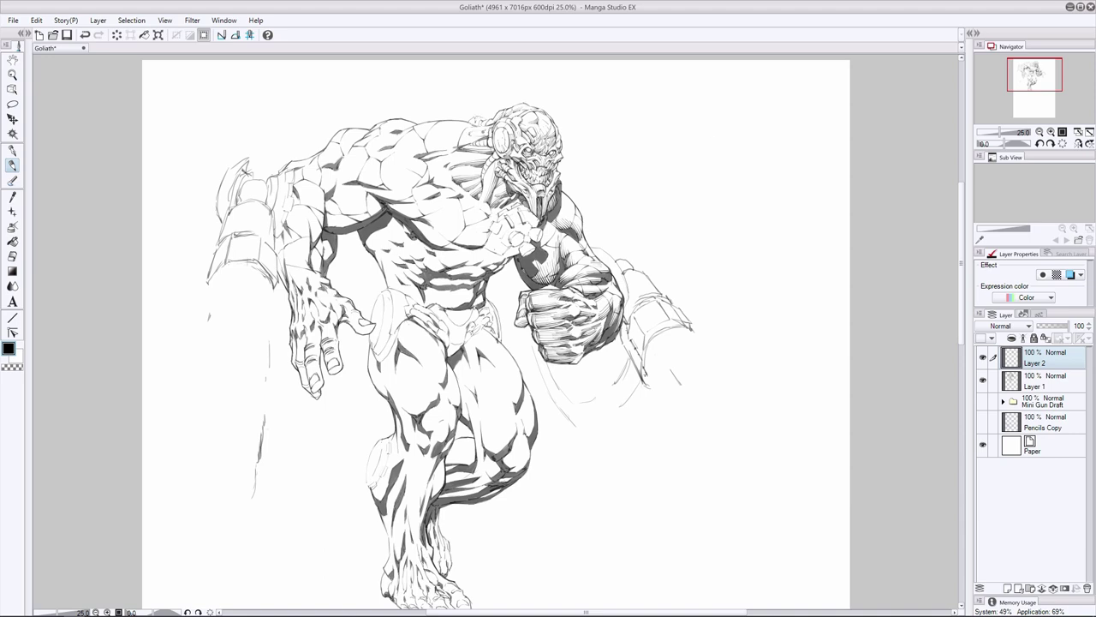
# Hatch the trapezius between the head and the shoulder, redoing misplaced strokes
pyautogui.press('e')
pyautogui.press('p')
pyautogui.hotkey('ctrl', 'z')
pyautogui.hotkey('ctrl', 'y')
pyautogui.moveTo(484, 137); pyautogui.dragTo(407, 151)
pyautogui.hotkey('ctrl', 'z')
pyautogui.moveTo(448, 144)
pyautogui.mouseDown()
pyautogui.moveTo(408, 154)
pyautogui.moveTo(435, 153)
pyautogui.mouseUp()
pyautogui.hotkey('ctrl', 'z')
pyautogui.hotkey('ctrl', 'z')
pyautogui.hotkey('ctrl', 'z')
pyautogui.hotkey('ctrl', 'z')
pyautogui.moveTo(452, 152); pyautogui.dragTo(430, 163)
pyautogui.moveTo(464, 157); pyautogui.dragTo(439, 165)
pyautogui.press('e')
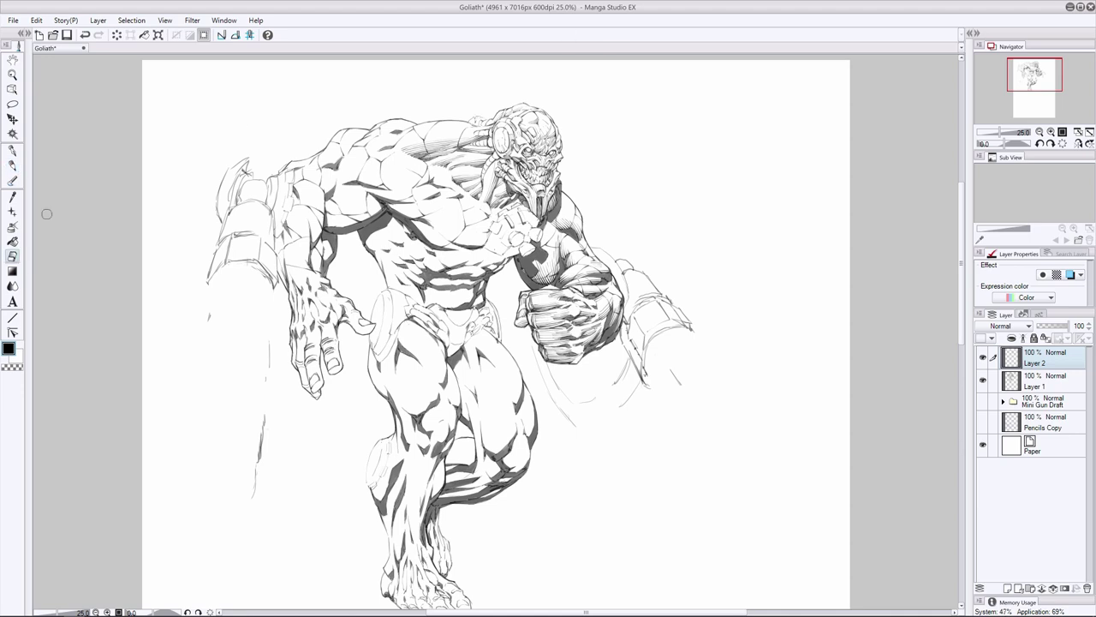
# Hatch the front shoulder and upper chest muscles, undoing and erasing strokes that stray past the forms
pyautogui.click(13, 165)
pyautogui.moveTo(409, 182)
pyautogui.mouseDown()
pyautogui.moveTo(355, 178)
pyautogui.moveTo(390, 176)
pyautogui.mouseUp()
pyautogui.hotkey('ctrl', 'z')
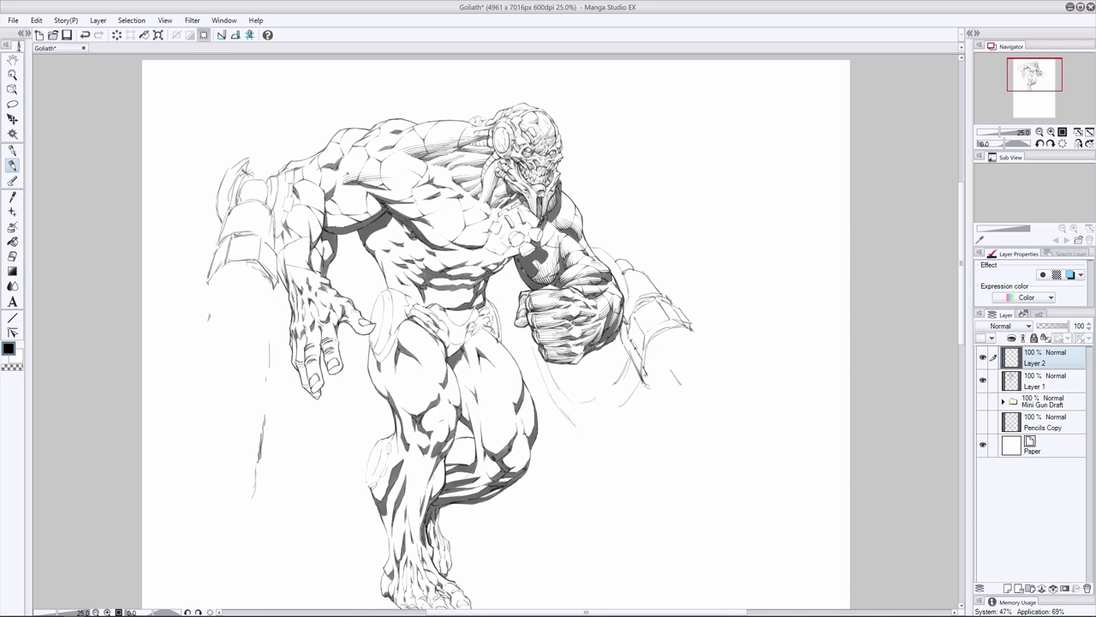
pyautogui.moveTo(375, 180)
pyautogui.mouseDown()
pyautogui.moveTo(414, 184)
pyautogui.moveTo(404, 189)
pyautogui.moveTo(435, 177)
pyautogui.moveTo(401, 187)
pyautogui.mouseUp()
pyautogui.hotkey('ctrl', 'z')
pyautogui.hotkey('ctrl', 'z')
pyautogui.press('e')
pyautogui.press('p')
pyautogui.hotkey('ctrl', 'z')
pyautogui.hotkey('ctrl', 'z')
pyautogui.hotkey('ctrl', 'z')
pyautogui.hotkey('ctrl', 'z')
pyautogui.press('e')
pyautogui.press('p')
pyautogui.click(12, 256)
pyautogui.moveTo(415, 179); pyautogui.dragTo(401, 185)
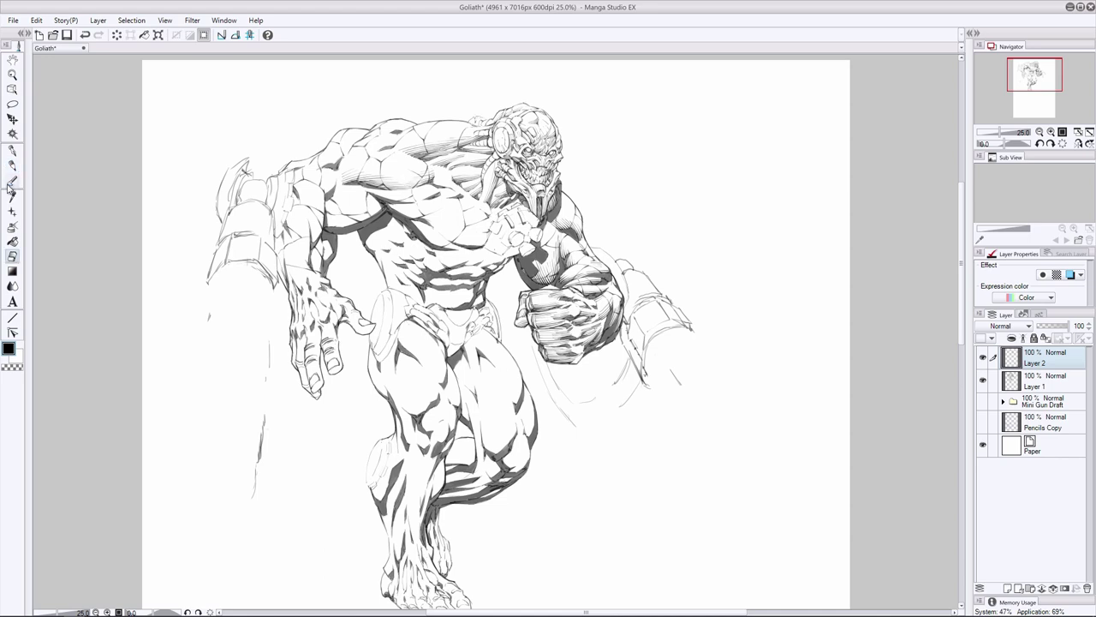
# Hatch the top of the shoulder and upper back, clean up the front shoulder shading, and save the file
pyautogui.click(11, 166)
pyautogui.moveTo(384, 144); pyautogui.dragTo(345, 160)
pyautogui.hotkey('ctrl', 'z')
pyautogui.hotkey('ctrl', 'z')
pyautogui.hotkey('ctrl', 'z')
pyautogui.moveTo(404, 127); pyautogui.dragTo(382, 133)
pyautogui.press('e')
pyautogui.moveTo(345, 178)
pyautogui.mouseDown()
pyautogui.moveTo(428, 182)
pyautogui.moveTo(394, 190)
pyautogui.mouseUp()
pyautogui.press('p')
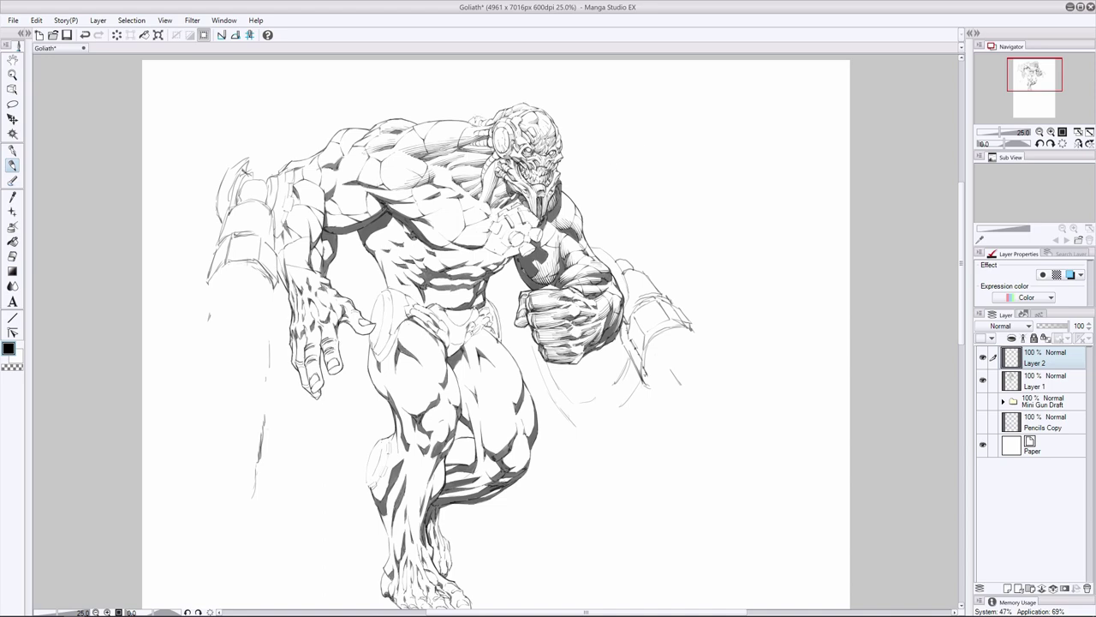
pyautogui.moveTo(396, 182); pyautogui.dragTo(346, 181)
pyautogui.hotkey('ctrl', 'z')
pyautogui.hotkey('ctrl', 'z')
pyautogui.click(67, 34)
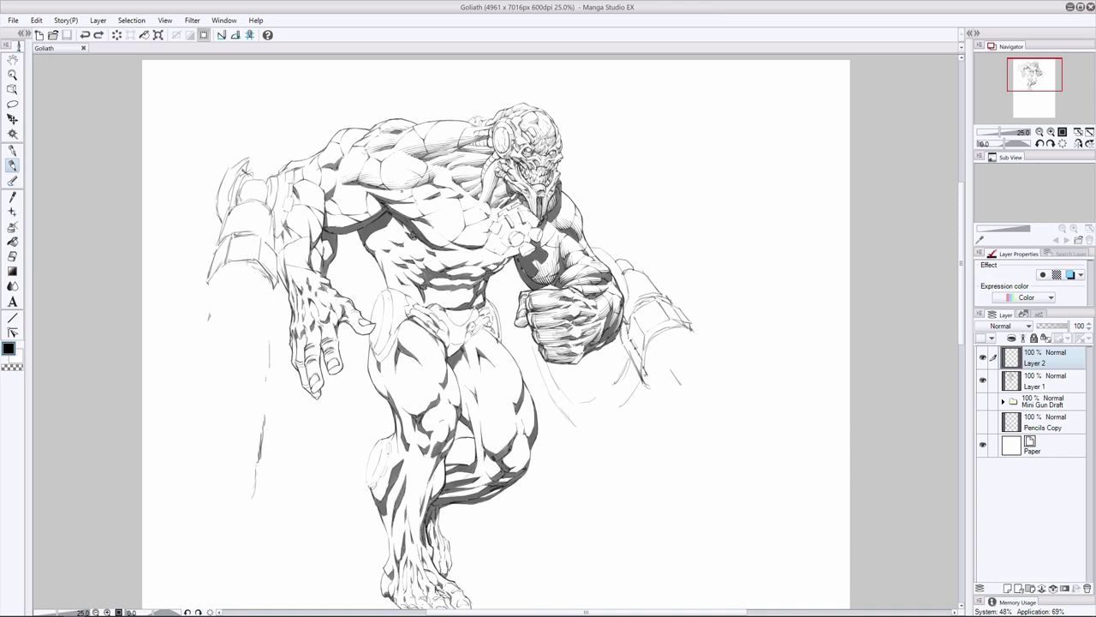
# Hatch the middle of the pectoral muscle below the shoulder, redoing strokes until they follow the form
pyautogui.moveTo(416, 197)
pyautogui.mouseDown()
pyautogui.moveTo(366, 186)
pyautogui.moveTo(456, 195)
pyautogui.moveTo(423, 215)
pyautogui.moveTo(450, 223)
pyautogui.moveTo(427, 221)
pyautogui.mouseUp()
pyautogui.hotkey('ctrl', 'z')
pyautogui.hotkey('ctrl', 'z')
pyautogui.hotkey('ctrl', 'z')
pyautogui.moveTo(446, 226)
pyautogui.mouseDown()
pyautogui.moveTo(408, 208)
pyautogui.moveTo(430, 217)
pyautogui.moveTo(387, 214)
pyautogui.mouseUp()
pyautogui.hotkey('ctrl', 'z')
pyautogui.hotkey('ctrl', 'z')
pyautogui.hotkey('ctrl', 'z')
pyautogui.hotkey('ctrl', 'z')
pyautogui.hotkey('ctrl', 'z')
pyautogui.hotkey('ctrl', 'z')
pyautogui.hotkey('ctrl', 'z')
pyautogui.hotkey('ctrl', 'z')
pyautogui.hotkey('ctrl', 'y')
pyautogui.moveTo(425, 218); pyautogui.dragTo(399, 212)
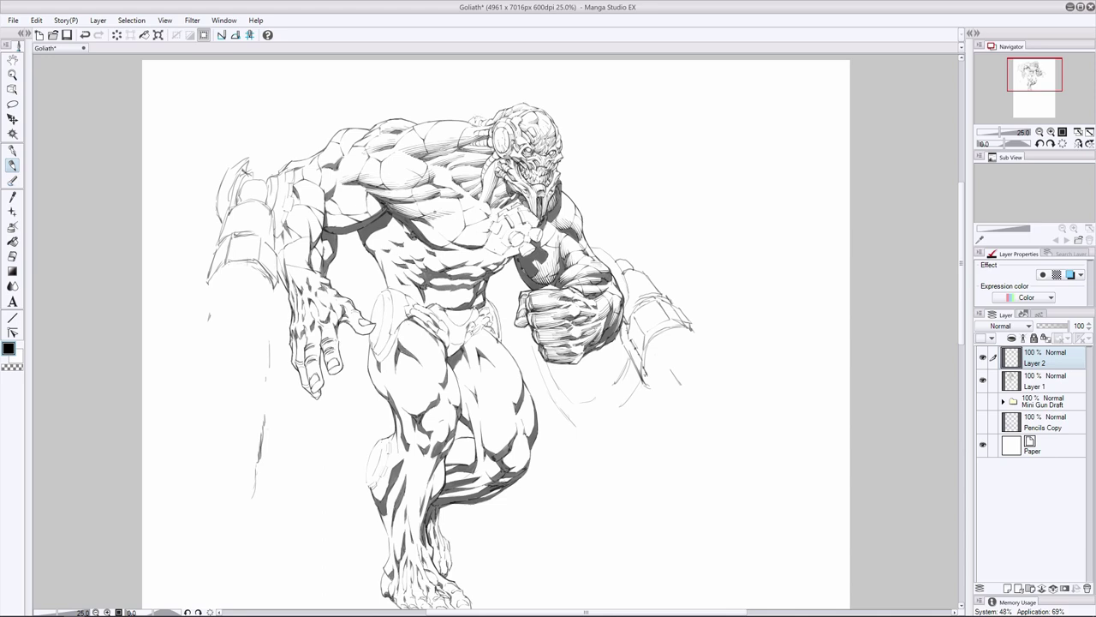
# Trim the pectoral hatching with the eraser and hatch along the lower edge of the pectoral
pyautogui.press('e')
pyautogui.moveTo(442, 214); pyautogui.dragTo(434, 220)
pyautogui.press('p')
pyautogui.moveTo(474, 245); pyautogui.dragTo(416, 222)
pyautogui.hotkey('ctrl', 'z')
pyautogui.moveTo(454, 248); pyautogui.dragTo(412, 219)
pyautogui.hotkey('ctrl', 'z')
pyautogui.moveTo(450, 250); pyautogui.dragTo(412, 220)
pyautogui.click(86, 35)
pyautogui.moveTo(437, 244); pyautogui.dragTo(422, 233)
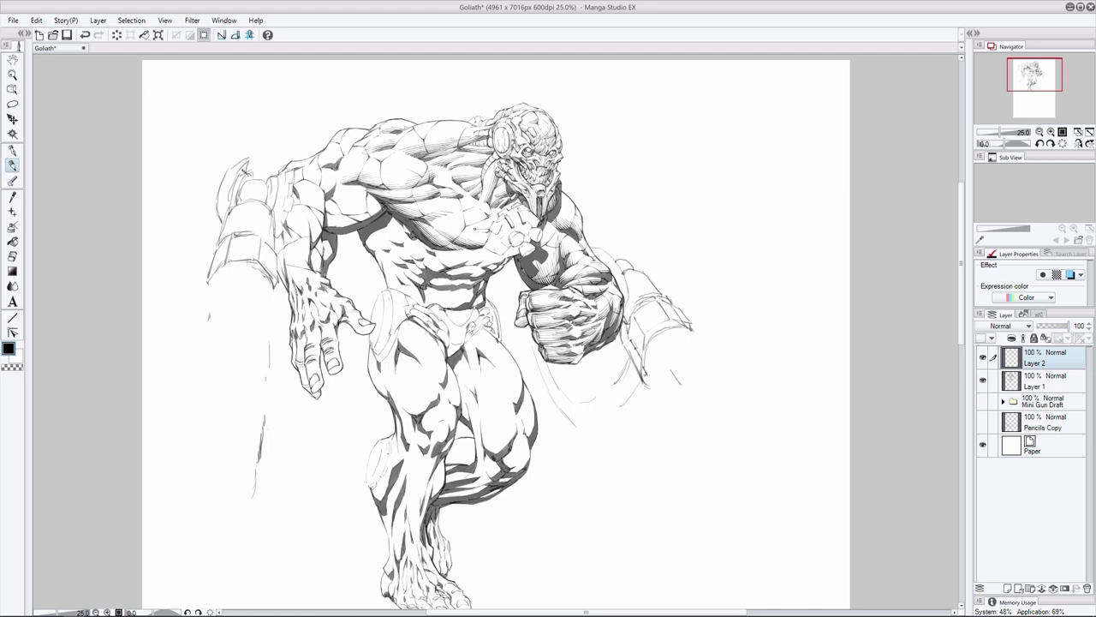
# Hatch the chest beside the mechanical chest piece and make Layer 1 the active layer
pyautogui.moveTo(489, 231); pyautogui.dragTo(469, 230)
pyautogui.hotkey('ctrl', 'z')
pyautogui.hotkey('ctrl', 'z')
pyautogui.hotkey('ctrl', 'y')
pyautogui.click(1033, 381)
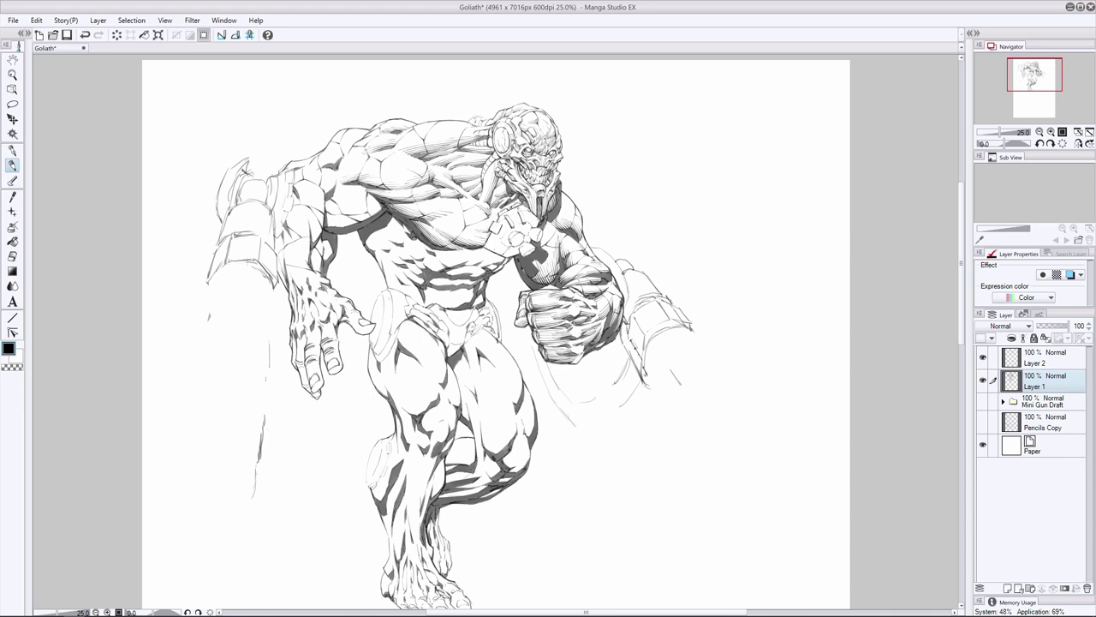
# Refine the outlines of the mechanical chest piece on Layer 1, erasing and redrawing strokes along its plates
pyautogui.moveTo(527, 218)
pyautogui.mouseDown()
pyautogui.moveTo(533, 227)
pyautogui.moveTo(509, 239)
pyautogui.moveTo(540, 240)
pyautogui.moveTo(529, 249)
pyautogui.mouseUp()
pyautogui.click(12, 256)
pyautogui.click(12, 165)
pyautogui.hotkey('ctrl', 'z')
pyautogui.moveTo(522, 248); pyautogui.dragTo(534, 255)
pyautogui.hotkey('ctrl', 'z')
# Hatch the upper plates of the mechanical chest piece on Layer 2, undoing strokes that miss the form
pyautogui.click(1064, 359)
pyautogui.moveTo(528, 212); pyautogui.dragTo(533, 221)
pyautogui.hotkey('ctrl', 'z')
pyautogui.moveTo(530, 214)
pyautogui.mouseDown()
pyautogui.moveTo(538, 227)
pyautogui.moveTo(513, 258)
pyautogui.moveTo(517, 250)
pyautogui.mouseUp()
pyautogui.hotkey('ctrl', 'z')
pyautogui.hotkey('ctrl', 'z')
pyautogui.hotkey('ctrl', 'z')
pyautogui.hotkey('ctrl', 'z')
# Touch up the chest piece contours on Layer 1 and shade its lower plates on Layer 2
pyautogui.click(1041, 381)
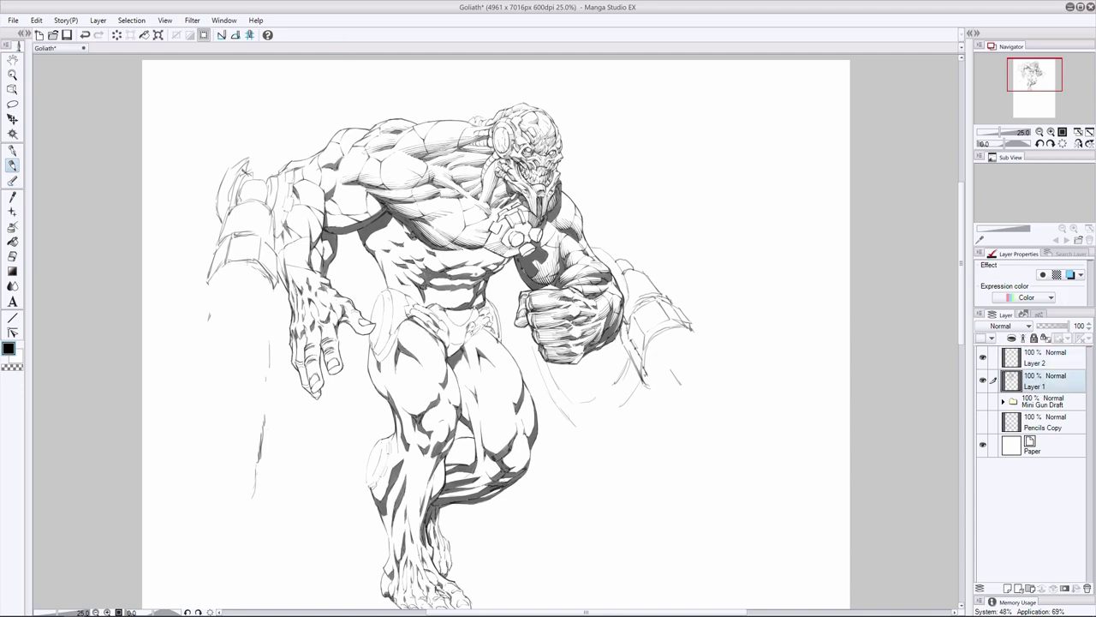
pyautogui.click(1033, 362)
pyautogui.press('e')
pyautogui.click(1034, 385)
pyautogui.click(1032, 362)
pyautogui.press('p')
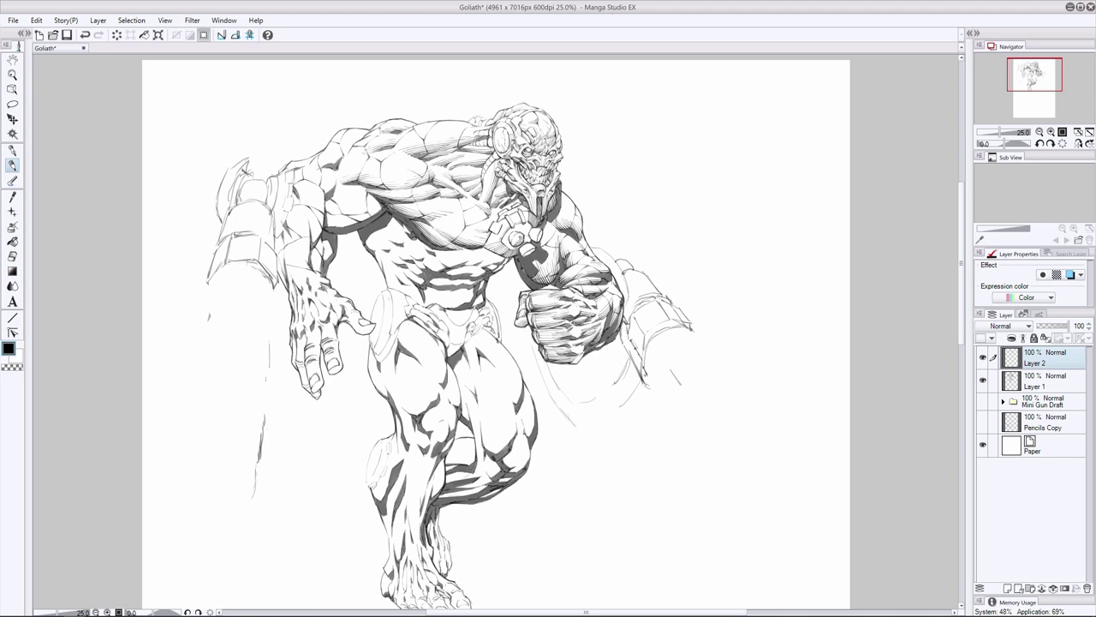
pyautogui.moveTo(512, 236)
pyautogui.mouseDown()
pyautogui.moveTo(540, 241)
pyautogui.moveTo(525, 255)
pyautogui.moveTo(513, 242)
pyautogui.moveTo(529, 240)
pyautogui.moveTo(519, 250)
pyautogui.mouseUp()
pyautogui.hotkey('ctrl', 'z')
pyautogui.press('e')
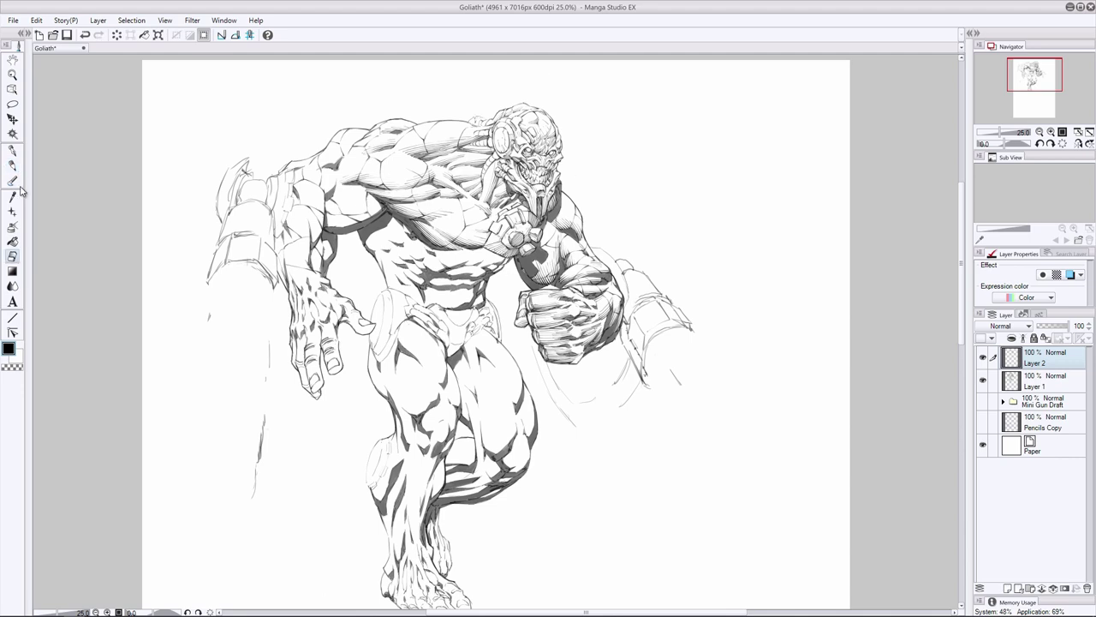
# Hatch the upper abdomen just below the pectoral and compare the drawing with and without the strokes
pyautogui.click(13, 165)
pyautogui.moveTo(448, 265); pyautogui.dragTo(470, 258)
pyautogui.hotkey('ctrl', 'z')
pyautogui.hotkey('ctrl', 'z')
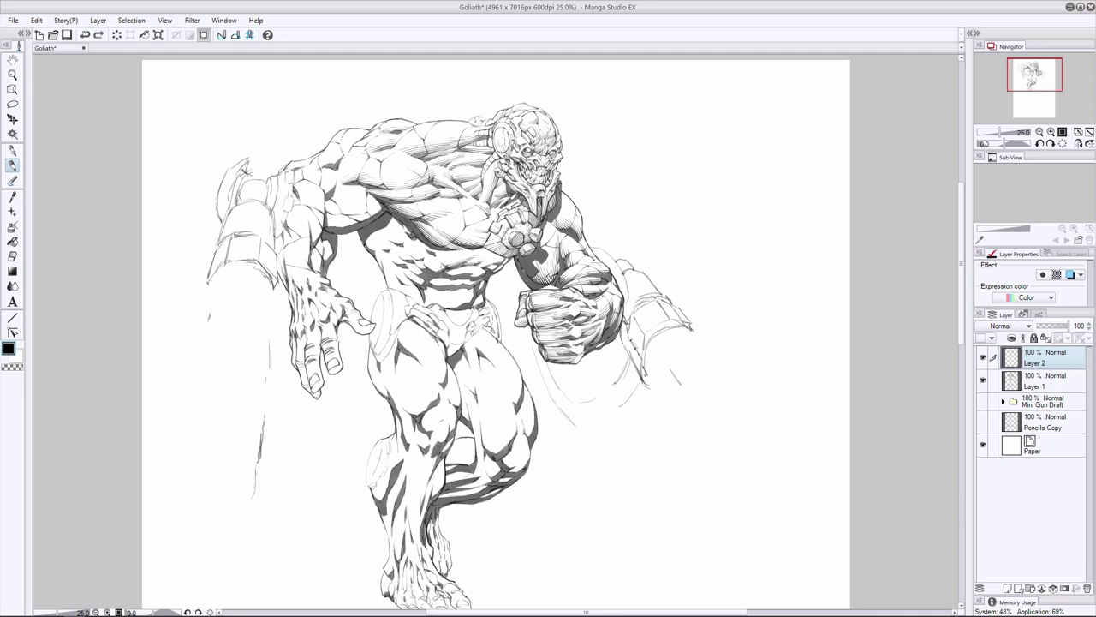
pyautogui.hotkey('ctrl', 'y')
pyautogui.hotkey('ctrl', 'z')
pyautogui.hotkey('ctrl', 'y')
pyautogui.hotkey('ctrl', 'z')
pyautogui.hotkey('ctrl', 'y')
pyautogui.hotkey('ctrl', 'z')
pyautogui.hotkey('ctrl', 'y')
# Hatch the rib muscles and the side of the abdomen, cleaning up strokes with the eraser
pyautogui.press('e')
pyautogui.click(12, 164)
pyautogui.click(12, 255)
pyautogui.click(14, 167)
pyautogui.hotkey('ctrl', 'z')
pyautogui.hotkey('ctrl', 'y')
pyautogui.moveTo(423, 246); pyautogui.dragTo(433, 251)
pyautogui.hotkey('ctrl', 'z')
pyautogui.moveTo(411, 284)
pyautogui.mouseDown()
pyautogui.moveTo(399, 277)
pyautogui.moveTo(423, 307)
pyautogui.mouseUp()
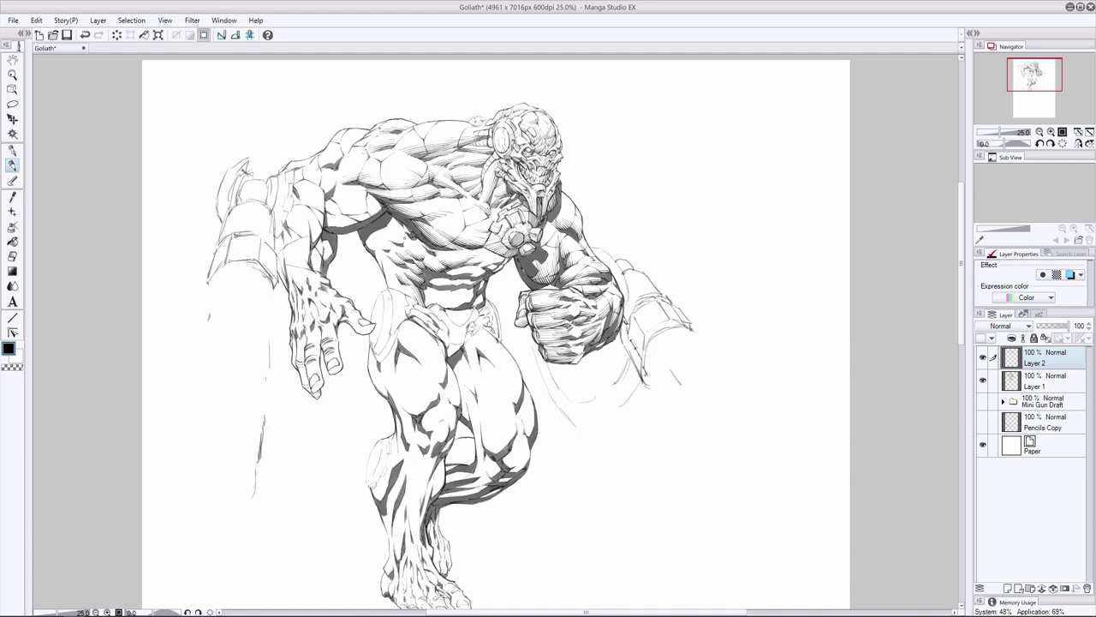
# Hatch the flank muscles below the armpit and trim the excess strokes over the ribs with the eraser
pyautogui.moveTo(397, 237)
pyautogui.mouseDown()
pyautogui.moveTo(406, 242)
pyautogui.moveTo(367, 250)
pyautogui.moveTo(394, 232)
pyautogui.mouseUp()
pyautogui.hotkey('ctrl', 'z')
pyautogui.press('e')
pyautogui.moveTo(414, 249)
pyautogui.mouseDown()
pyautogui.moveTo(406, 259)
pyautogui.moveTo(402, 233)
pyautogui.mouseUp()
pyautogui.click(13, 168)
pyautogui.hotkey('ctrl', 'z')
pyautogui.press('e')
pyautogui.moveTo(442, 262); pyautogui.dragTo(423, 271)
# Hatch the upper row of abdominal muscles with short strokes, redoing those that look off
pyautogui.click(11, 169)
pyautogui.moveTo(437, 262); pyautogui.dragTo(431, 271)
pyautogui.moveTo(441, 263); pyautogui.dragTo(438, 270)
pyautogui.hotkey('ctrl', 'z')
pyautogui.moveTo(455, 267)
pyautogui.mouseDown()
pyautogui.moveTo(448, 274)
pyautogui.moveTo(485, 268)
pyautogui.moveTo(440, 278)
pyautogui.mouseUp()
pyautogui.hotkey('ctrl', 'z')
pyautogui.hotkey('ctrl', 'z')
# Hatch across the middle row of abdominal muscles from the flank to the far side, redoing strokes as needed
pyautogui.moveTo(435, 285); pyautogui.dragTo(439, 279)
pyautogui.hotkey('ctrl', 'z')
pyautogui.hotkey('ctrl', 'z')
pyautogui.hotkey('ctrl', 'z')
pyautogui.hotkey('ctrl', 'z')
pyautogui.moveTo(436, 287); pyautogui.dragTo(446, 280)
pyautogui.moveTo(443, 287); pyautogui.dragTo(462, 278)
pyautogui.hotkey('ctrl', 'z')
pyautogui.moveTo(459, 285); pyautogui.dragTo(472, 279)
pyautogui.moveTo(469, 285)
pyautogui.mouseDown()
pyautogui.moveTo(476, 279)
pyautogui.moveTo(427, 293)
pyautogui.mouseUp()
pyautogui.hotkey('ctrl', 'z')
pyautogui.hotkey('ctrl', 'z')
pyautogui.hotkey('ctrl', 'z')
pyautogui.hotkey('ctrl', 'z')
# Hatch the lower abdomen above the belt line, working across to the far edge of the waist
pyautogui.moveTo(426, 306); pyautogui.dragTo(432, 296)
pyautogui.moveTo(431, 305)
pyautogui.mouseDown()
pyautogui.moveTo(453, 300)
pyautogui.moveTo(442, 298)
pyautogui.mouseUp()
pyautogui.hotkey('ctrl', 'z')
pyautogui.hotkey('ctrl', 'z')
pyautogui.hotkey('ctrl', 'z')
pyautogui.hotkey('ctrl', 'z')
pyautogui.moveTo(442, 306); pyautogui.dragTo(447, 299)
pyautogui.moveTo(448, 307); pyautogui.dragTo(463, 296)
pyautogui.hotkey('ctrl', 'z')
pyautogui.hotkey('ctrl', 'z')
pyautogui.moveTo(461, 305); pyautogui.dragTo(469, 292)
pyautogui.hotkey('ctrl', 'z')
pyautogui.moveTo(467, 302)
pyautogui.mouseDown()
pyautogui.moveTo(471, 289)
pyautogui.moveTo(469, 304)
pyautogui.mouseUp()
pyautogui.moveTo(476, 289); pyautogui.dragTo(470, 304)
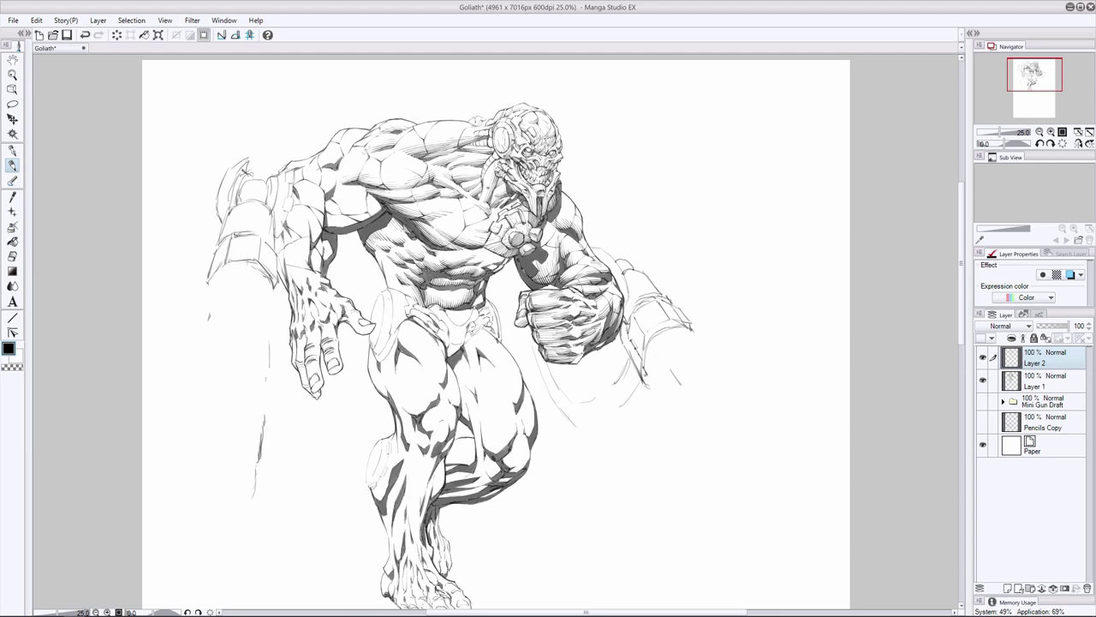
# Hatch the far edge of the torso just beneath the mechanical chest piece
pyautogui.moveTo(482, 264); pyautogui.dragTo(491, 260)
pyautogui.moveTo(482, 266)
pyautogui.mouseDown()
pyautogui.moveTo(501, 256)
pyautogui.moveTo(493, 273)
pyautogui.mouseUp()
pyautogui.hotkey('ctrl', 'z')
pyautogui.hotkey('ctrl', 'z')
# Hatch the underside of the hanging arm's upper arm near the armpit, erasing and redrawing strokes along the muscle
pyautogui.moveTo(363, 214); pyautogui.dragTo(344, 221)
pyautogui.moveTo(348, 218)
pyautogui.mouseDown()
pyautogui.moveTo(328, 224)
pyautogui.moveTo(369, 213)
pyautogui.moveTo(336, 228)
pyautogui.mouseUp()
pyautogui.hotkey('ctrl', 'z')
pyautogui.hotkey('ctrl', 'z')
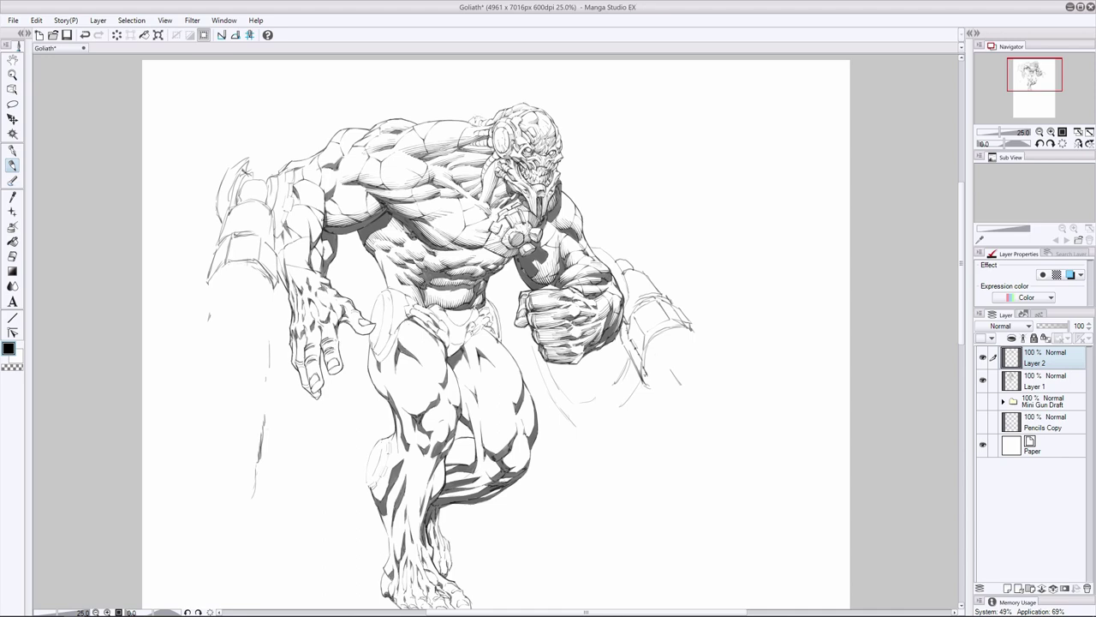
pyautogui.click(12, 256)
pyautogui.moveTo(379, 212); pyautogui.dragTo(328, 226)
pyautogui.click(12, 165)
pyautogui.hotkey('ctrl', 'z')
pyautogui.hotkey('ctrl', 'z')
pyautogui.moveTo(383, 206); pyautogui.dragTo(329, 228)
pyautogui.moveTo(373, 214); pyautogui.dragTo(332, 228)
pyautogui.moveTo(373, 216); pyautogui.dragTo(337, 228)
pyautogui.hotkey('ctrl', 'z')
# Hatch the back of the shoulder and the outer upper arm, redoing strokes until they follow the muscles
pyautogui.moveTo(335, 177)
pyautogui.mouseDown()
pyautogui.moveTo(325, 190)
pyautogui.moveTo(315, 169)
pyautogui.moveTo(325, 165)
pyautogui.mouseUp()
pyautogui.hotkey('ctrl', 'z')
pyautogui.hotkey('ctrl', 'z')
pyautogui.moveTo(343, 155); pyautogui.dragTo(316, 169)
pyautogui.hotkey('ctrl', 'z')
pyautogui.hotkey('ctrl', 'z')
pyautogui.hotkey('ctrl', 'z')
pyautogui.hotkey('ctrl', 'z')
pyautogui.moveTo(363, 148)
pyautogui.mouseDown()
pyautogui.moveTo(349, 153)
pyautogui.moveTo(343, 181)
pyautogui.moveTo(427, 174)
pyautogui.moveTo(399, 191)
pyautogui.moveTo(387, 188)
pyautogui.moveTo(417, 180)
pyautogui.moveTo(361, 180)
pyautogui.mouseUp()
pyautogui.hotkey('ctrl', 'z')
pyautogui.hotkey('ctrl', 'z')
# Clean up the shoulder and upper arm hatching, alternating between erasing and redrawing strokes
pyautogui.press('e')
pyautogui.press('p')
pyautogui.hotkey('ctrl', 'z')
pyautogui.click(12, 256)
pyautogui.click(12, 165)
pyautogui.hotkey('ctrl', 'z')
pyautogui.hotkey('ctrl', 'z')
pyautogui.hotkey('ctrl', 'z')
pyautogui.hotkey('ctrl', 'z')
pyautogui.press('e')
pyautogui.press('p')
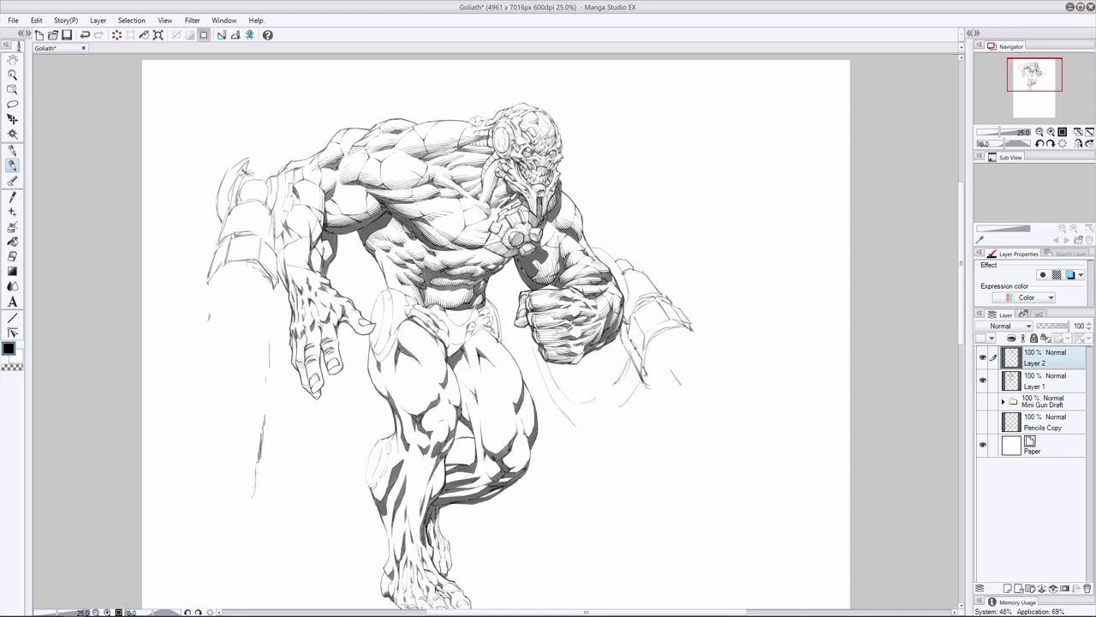
# Hatch the hanging arm from the elbow down the inner forearm, redoing misplaced strokes
pyautogui.moveTo(319, 193); pyautogui.dragTo(317, 239)
pyautogui.hotkey('ctrl', 'z')
pyautogui.moveTo(310, 212)
pyautogui.mouseDown()
pyautogui.moveTo(317, 275)
pyautogui.moveTo(320, 255)
pyautogui.mouseUp()
pyautogui.hotkey('ctrl', 'z')
pyautogui.hotkey('ctrl', 'z')
pyautogui.moveTo(330, 242); pyautogui.dragTo(324, 256)
pyautogui.hotkey('ctrl', 'z')
pyautogui.hotkey('ctrl', 'z')
pyautogui.moveTo(333, 246); pyautogui.dragTo(332, 259)
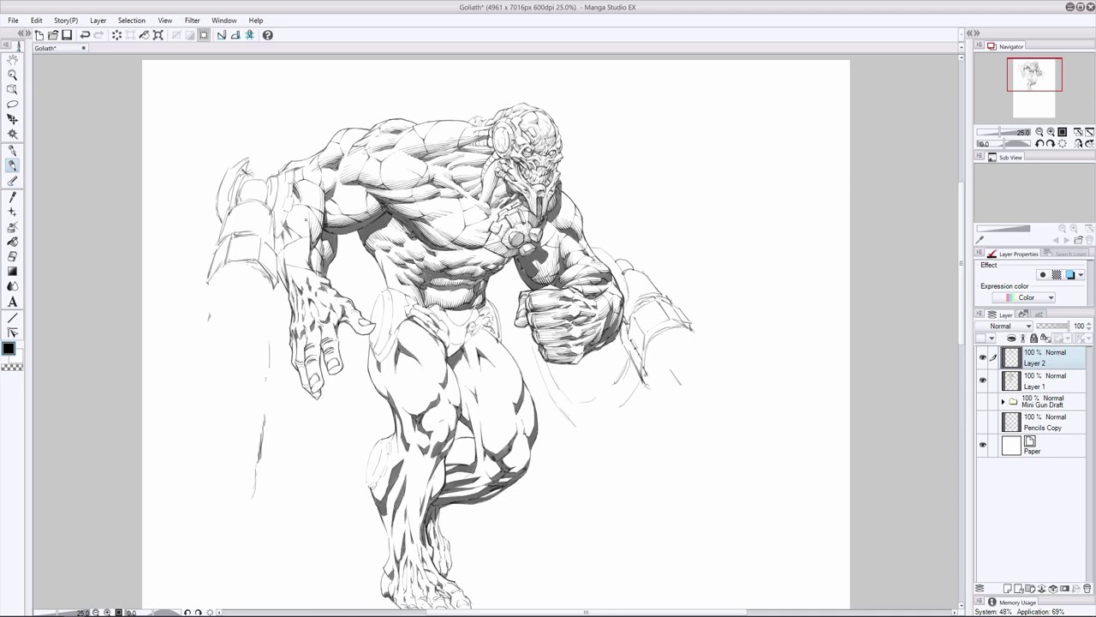
# Hatch the outer edge of the hanging forearm beside the armored cuff
pyautogui.moveTo(295, 225)
pyautogui.mouseDown()
pyautogui.moveTo(289, 247)
pyautogui.moveTo(303, 259)
pyautogui.moveTo(292, 191)
pyautogui.mouseUp()
pyautogui.press('e')
pyautogui.press('p')
pyautogui.moveTo(279, 235); pyautogui.dragTo(283, 256)
# Hatch the back of the hanging hand near the thumb and knuckles, redoing strokes that look wrong
pyautogui.moveTo(327, 295)
pyautogui.mouseDown()
pyautogui.moveTo(338, 327)
pyautogui.moveTo(340, 314)
pyautogui.mouseUp()
pyautogui.hotkey('ctrl', 'z')
pyautogui.moveTo(338, 306)
pyautogui.mouseDown()
pyautogui.moveTo(335, 338)
pyautogui.moveTo(316, 317)
pyautogui.moveTo(328, 314)
pyautogui.moveTo(308, 326)
pyautogui.mouseUp()
pyautogui.hotkey('ctrl', 'z')
pyautogui.hotkey('ctrl', 'z')
pyautogui.hotkey('ctrl', 'z')
# Hatch the outer fingers of the hanging hand from the knuckles down to the fingertips
pyautogui.moveTo(312, 325)
pyautogui.mouseDown()
pyautogui.moveTo(320, 347)
pyautogui.moveTo(309, 377)
pyautogui.moveTo(303, 362)
pyautogui.mouseUp()
pyautogui.moveTo(302, 344); pyautogui.dragTo(306, 383)
pyautogui.moveTo(299, 363); pyautogui.dragTo(306, 384)
pyautogui.moveTo(303, 383); pyautogui.dragTo(316, 397)
pyautogui.hotkey('ctrl', 'z')
pyautogui.moveTo(296, 354); pyautogui.dragTo(293, 369)
pyautogui.moveTo(303, 336); pyautogui.dragTo(300, 360)
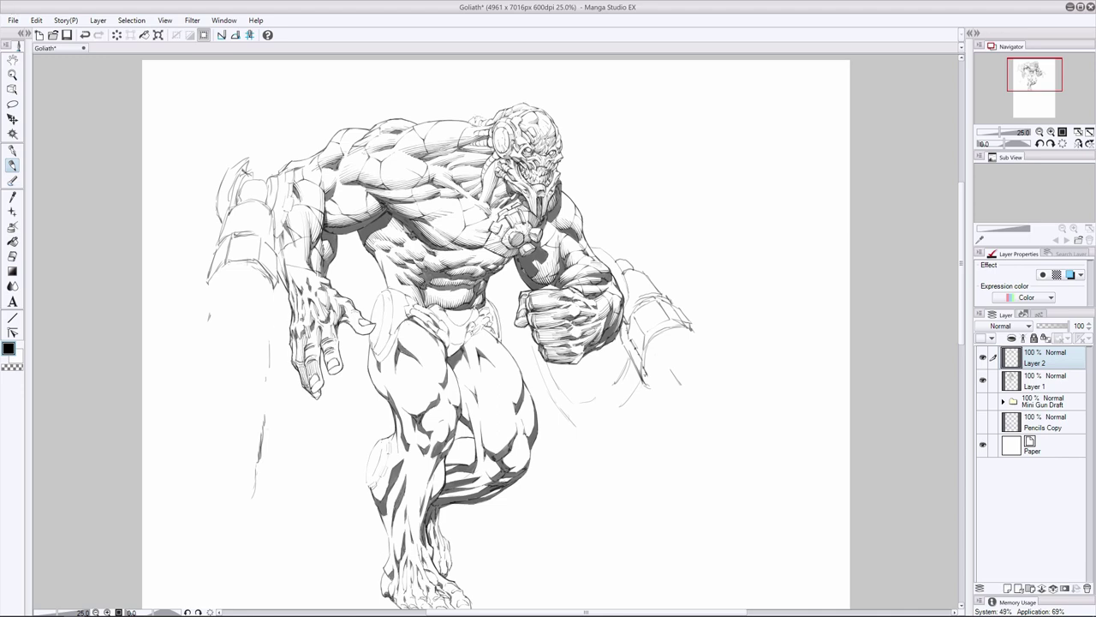
# Hatch the hanging hand along the fingers, wrist and base of the thumb, undoing misplaced strokes
pyautogui.moveTo(298, 318)
pyautogui.mouseDown()
pyautogui.moveTo(312, 386)
pyautogui.moveTo(334, 366)
pyautogui.mouseUp()
pyautogui.hotkey('ctrl', 'z')
pyautogui.moveTo(358, 320); pyautogui.dragTo(368, 324)
pyautogui.hotkey('ctrl', 'z')
pyautogui.moveTo(339, 269); pyautogui.dragTo(349, 302)
pyautogui.moveTo(339, 299)
pyautogui.mouseDown()
pyautogui.moveTo(360, 317)
pyautogui.moveTo(353, 324)
pyautogui.mouseUp()
# Hatch the fingertips and the thumb's underside on the hanging hand, removing strokes that look wrong
pyautogui.moveTo(340, 366)
pyautogui.mouseDown()
pyautogui.moveTo(332, 372)
pyautogui.moveTo(343, 375)
pyautogui.mouseUp()
pyautogui.moveTo(312, 382); pyautogui.dragTo(322, 394)
pyautogui.hotkey('ctrl', 'z')
pyautogui.moveTo(358, 326)
pyautogui.mouseDown()
pyautogui.moveTo(374, 332)
pyautogui.moveTo(358, 328)
pyautogui.mouseUp()
pyautogui.moveTo(351, 322); pyautogui.dragTo(358, 332)
pyautogui.hotkey('ctrl', 'z')
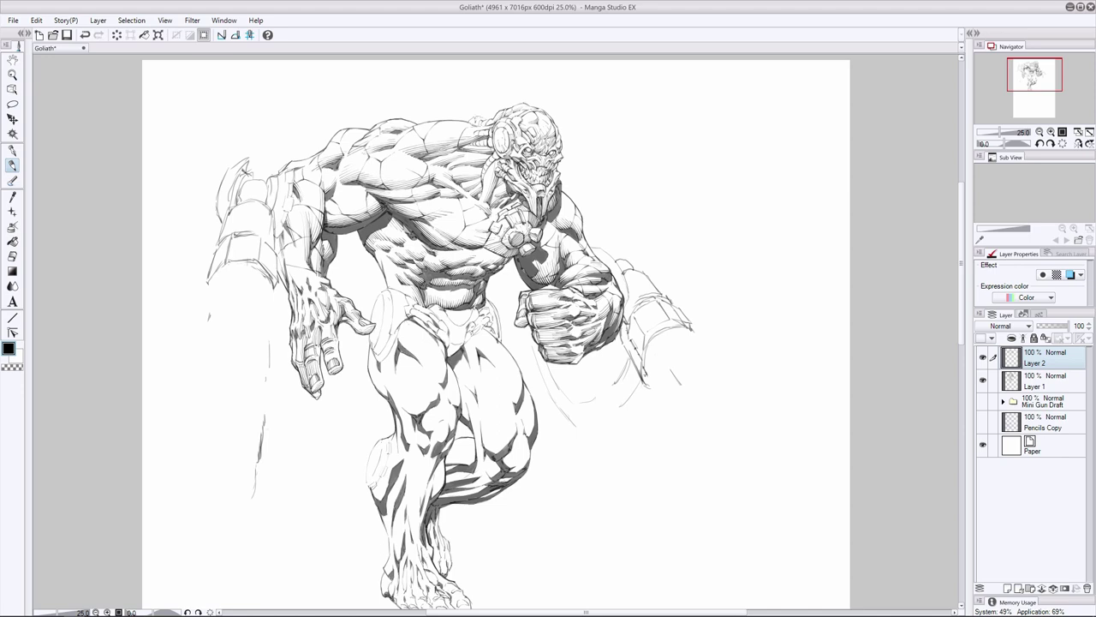
# Touch up the hatching on the back of the hanging hand, its forearm and the neck, undoing poor strokes
pyautogui.moveTo(307, 297); pyautogui.dragTo(314, 320)
pyautogui.moveTo(314, 309)
pyautogui.mouseDown()
pyautogui.moveTo(301, 317)
pyautogui.moveTo(311, 276)
pyautogui.moveTo(294, 295)
pyautogui.moveTo(306, 293)
pyautogui.mouseUp()
pyautogui.hotkey('ctrl', 'z')
pyautogui.hotkey('ctrl', 'z')
pyautogui.hotkey('ctrl', 'z')
pyautogui.hotkey('ctrl', 'z')
pyautogui.moveTo(299, 232); pyautogui.dragTo(303, 256)
pyautogui.moveTo(496, 158); pyautogui.dragTo(483, 176)
pyautogui.moveTo(477, 132)
pyautogui.mouseDown()
pyautogui.moveTo(489, 136)
pyautogui.moveTo(470, 144)
pyautogui.mouseUp()
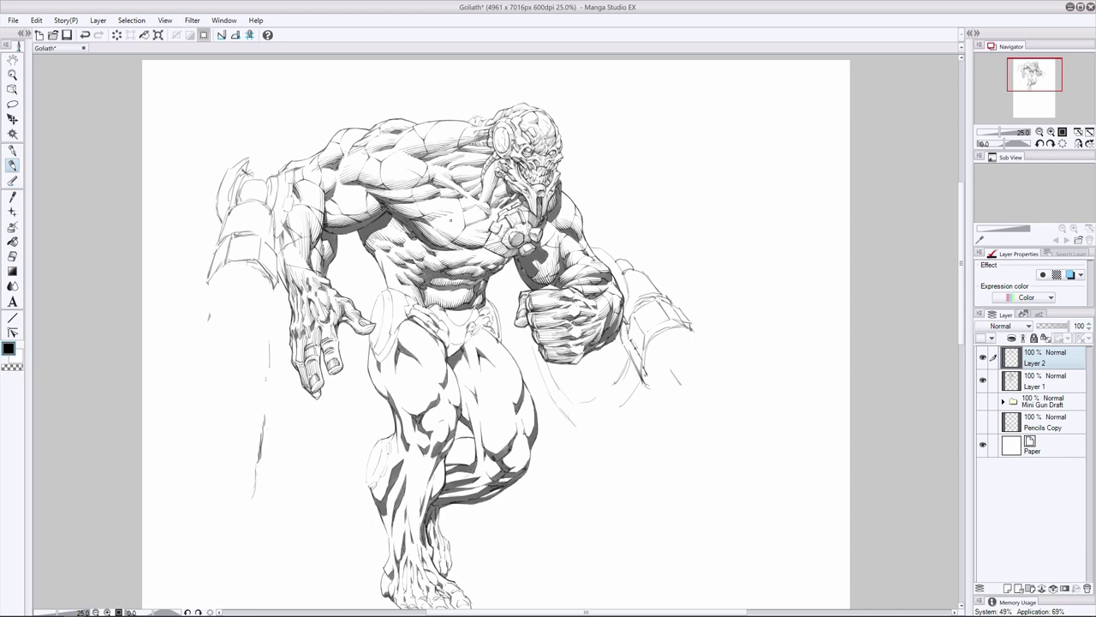
# Refine the lower abdomen contour on Layer 1 with Layer 2 temporarily hidden, and save the file
pyautogui.click(1038, 382)
pyautogui.click(982, 357)
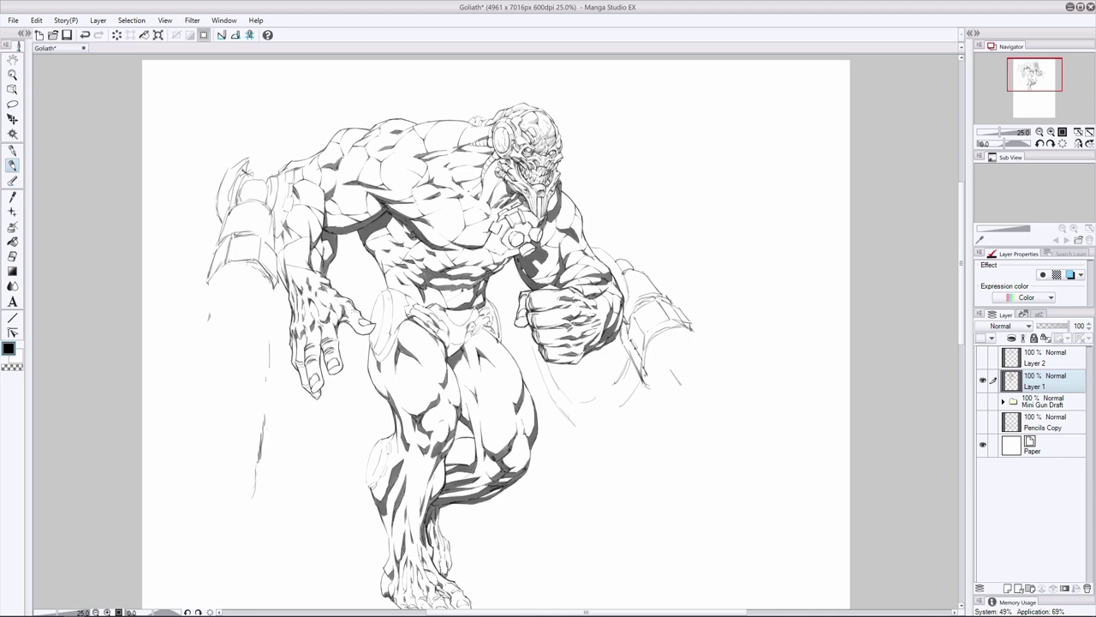
pyautogui.hotkey('ctrl', 'z')
pyautogui.moveTo(456, 297); pyautogui.dragTo(472, 292)
pyautogui.click(982, 358)
pyautogui.hotkey('ctrl', 's')
# Ink the outline of the oval hip guard beside the hanging hand on Layer 1
pyautogui.click(1042, 375)
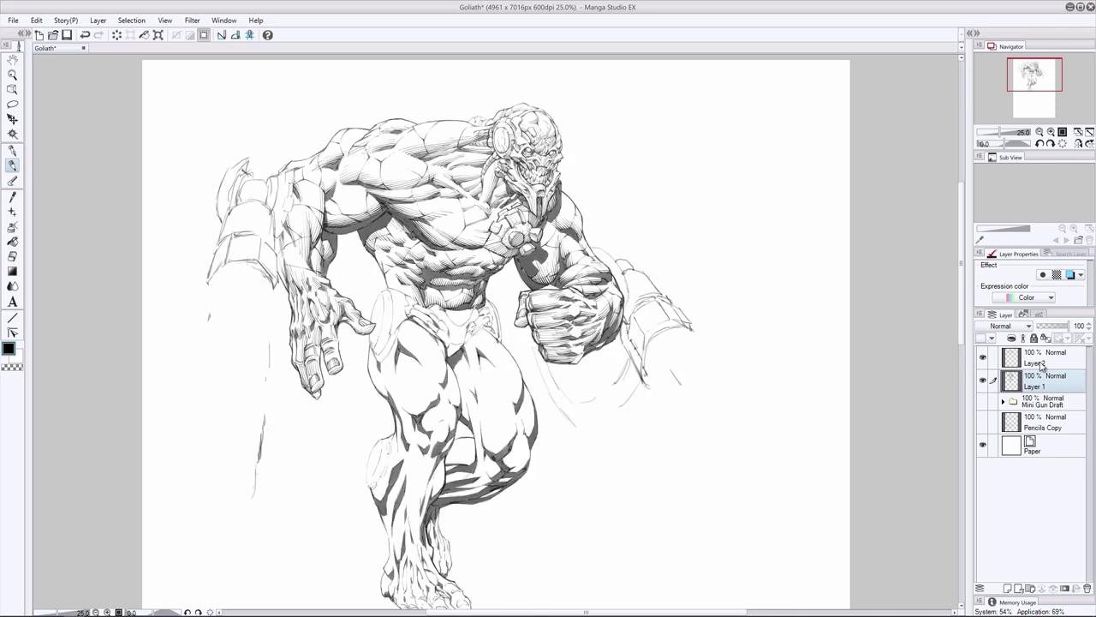
pyautogui.moveTo(420, 323)
pyautogui.mouseDown()
pyautogui.moveTo(439, 337)
pyautogui.moveTo(419, 321)
pyautogui.moveTo(375, 349)
pyautogui.mouseUp()
pyautogui.click(13, 256)
pyautogui.click(13, 166)
pyautogui.hotkey('ctrl', 'z')
pyautogui.moveTo(382, 291); pyautogui.dragTo(372, 319)
pyautogui.moveTo(400, 324); pyautogui.dragTo(383, 351)
pyautogui.moveTo(385, 289); pyautogui.dragTo(398, 290)
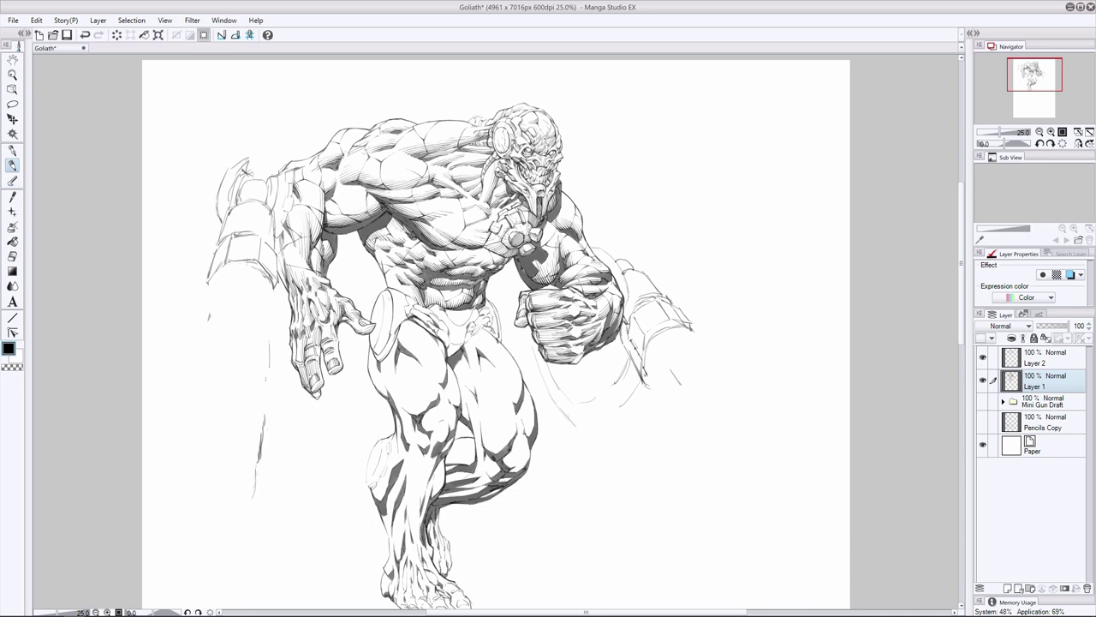
# Ink the front outlines of the pelvis piece on Layer 1, cleaning the line edges with the eraser
pyautogui.moveTo(432, 330); pyautogui.dragTo(445, 340)
pyautogui.press('e')
pyautogui.press('p')
pyautogui.moveTo(479, 314); pyautogui.dragTo(465, 338)
pyautogui.press('e')
pyautogui.press('p')
pyautogui.press('e')
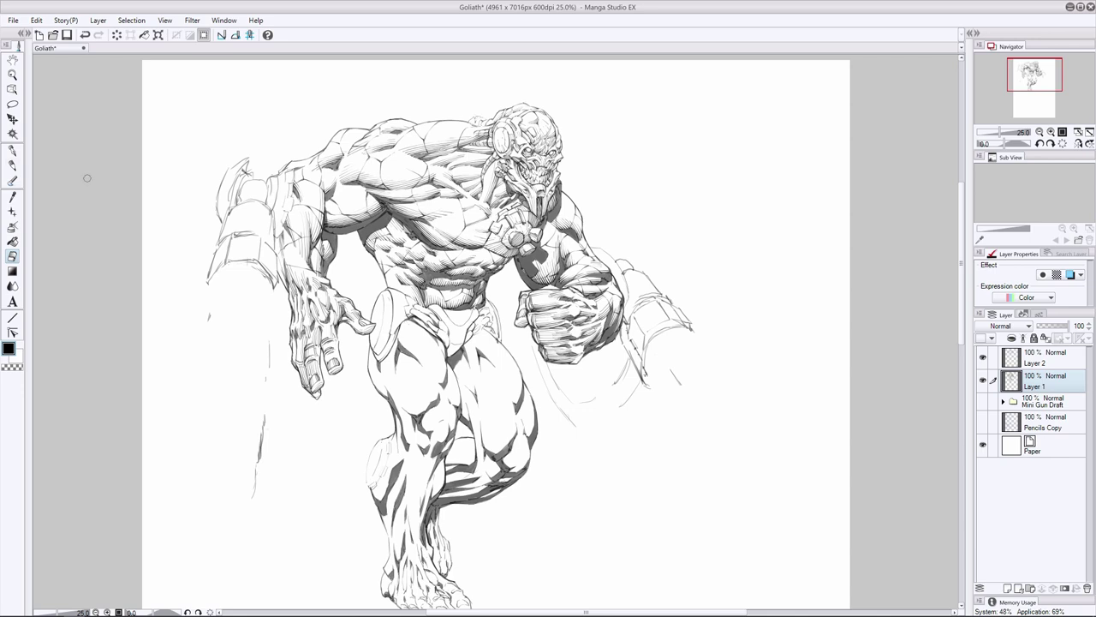
pyautogui.press('p')
pyautogui.press('e')
pyautogui.press('p')
# Ink the folds between the pelvis piece and the hip on the fist side, erasing stray line ends
pyautogui.moveTo(492, 327)
pyautogui.mouseDown()
pyautogui.moveTo(463, 345)
pyautogui.moveTo(490, 334)
pyautogui.moveTo(477, 336)
pyautogui.mouseUp()
pyautogui.click(11, 257)
pyautogui.click(14, 167)
pyautogui.press('e')
pyautogui.press('p')
pyautogui.press('e')
pyautogui.press('p')
# Ink the outer edge of the hip guard on the fist side
pyautogui.moveTo(492, 309); pyautogui.dragTo(499, 338)
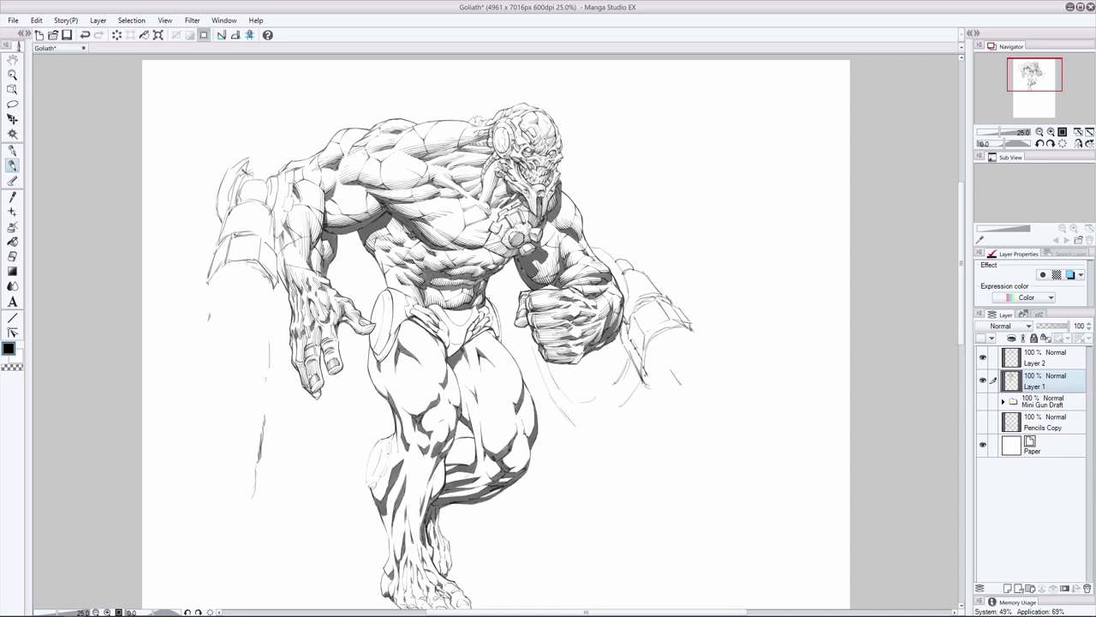
pyautogui.press('e')
pyautogui.press('p')
pyautogui.moveTo(498, 323); pyautogui.dragTo(496, 337)
# Hatch the top, side and lower tip of the pelvis piece on Layer 2, redoing misplaced strokes
pyautogui.click(1064, 356)
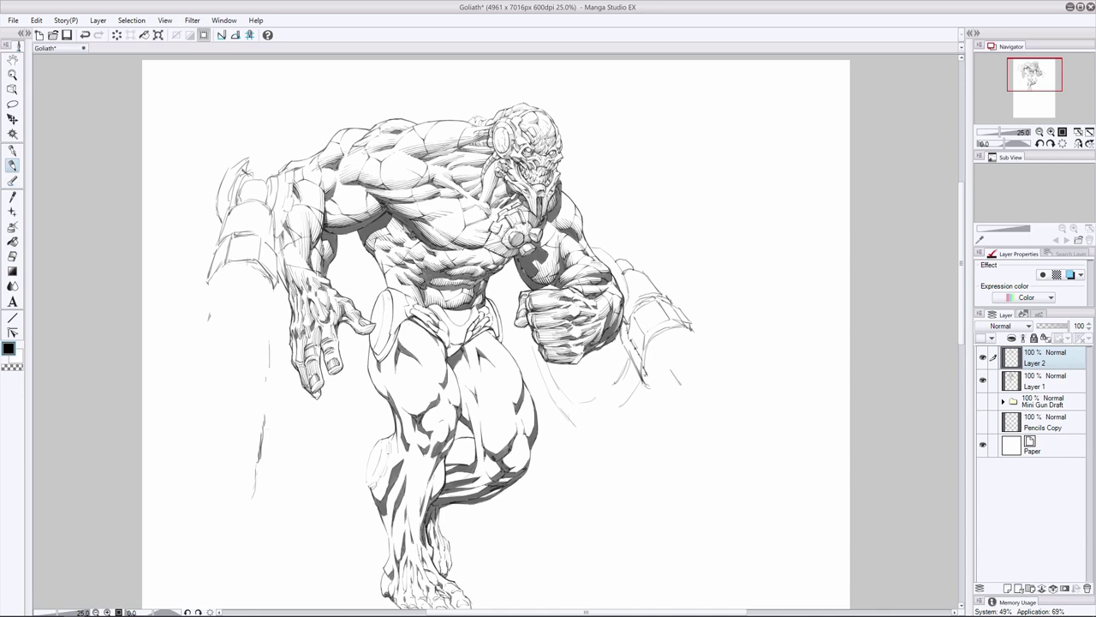
pyautogui.moveTo(449, 344); pyautogui.dragTo(452, 355)
pyautogui.hotkey('ctrl', 'z')
pyautogui.hotkey('ctrl', 'y')
pyautogui.moveTo(472, 311)
pyautogui.mouseDown()
pyautogui.moveTo(450, 331)
pyautogui.moveTo(489, 325)
pyautogui.moveTo(437, 321)
pyautogui.mouseUp()
pyautogui.moveTo(423, 253); pyautogui.dragTo(429, 262)
pyautogui.hotkey('ctrl', 'z')
pyautogui.moveTo(437, 320); pyautogui.dragTo(446, 346)
pyautogui.moveTo(443, 336)
pyautogui.mouseDown()
pyautogui.moveTo(450, 346)
pyautogui.moveTo(471, 341)
pyautogui.moveTo(454, 324)
pyautogui.moveTo(461, 349)
pyautogui.mouseUp()
# Hatch the hip folds on both sides of the pelvis piece just below the waist
pyautogui.moveTo(477, 309)
pyautogui.mouseDown()
pyautogui.moveTo(472, 323)
pyautogui.moveTo(429, 323)
pyautogui.mouseUp()
pyautogui.hotkey('ctrl', 'z')
pyautogui.hotkey('ctrl', 'z')
pyautogui.moveTo(414, 304); pyautogui.dragTo(438, 335)
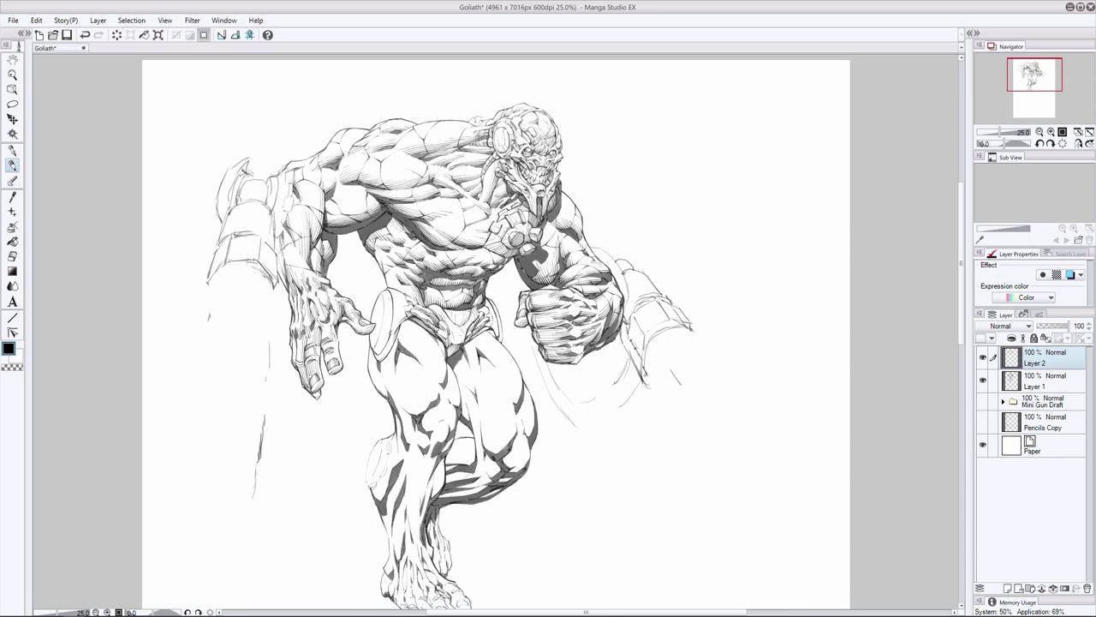
pyautogui.moveTo(418, 295); pyautogui.dragTo(408, 305)
pyautogui.moveTo(432, 301); pyautogui.dragTo(415, 310)
pyautogui.moveTo(493, 318); pyautogui.dragTo(486, 325)
# Hatch the inner face of the oval hip guard beside the hanging hand, redoing strokes that miss
pyautogui.moveTo(406, 317); pyautogui.dragTo(377, 359)
pyautogui.hotkey('ctrl', 'z')
pyautogui.hotkey('ctrl', 'z')
pyautogui.click(12, 256)
pyautogui.click(12, 166)
pyautogui.moveTo(379, 306); pyautogui.dragTo(377, 322)
pyautogui.hotkey('ctrl', 'z')
pyautogui.moveTo(384, 303); pyautogui.dragTo(375, 338)
pyautogui.hotkey('ctrl', 'z')
pyautogui.moveTo(390, 300); pyautogui.dragTo(390, 304)
# Hatch the lower rim and outer edge of the oval hip guard, undoing misplaced strokes
pyautogui.press('e')
pyautogui.press('p')
pyautogui.moveTo(385, 335); pyautogui.dragTo(374, 357)
pyautogui.moveTo(376, 330); pyautogui.dragTo(373, 347)
pyautogui.hotkey('ctrl', 'z')
pyautogui.hotkey('ctrl', 'z')
pyautogui.moveTo(378, 300); pyautogui.dragTo(374, 318)
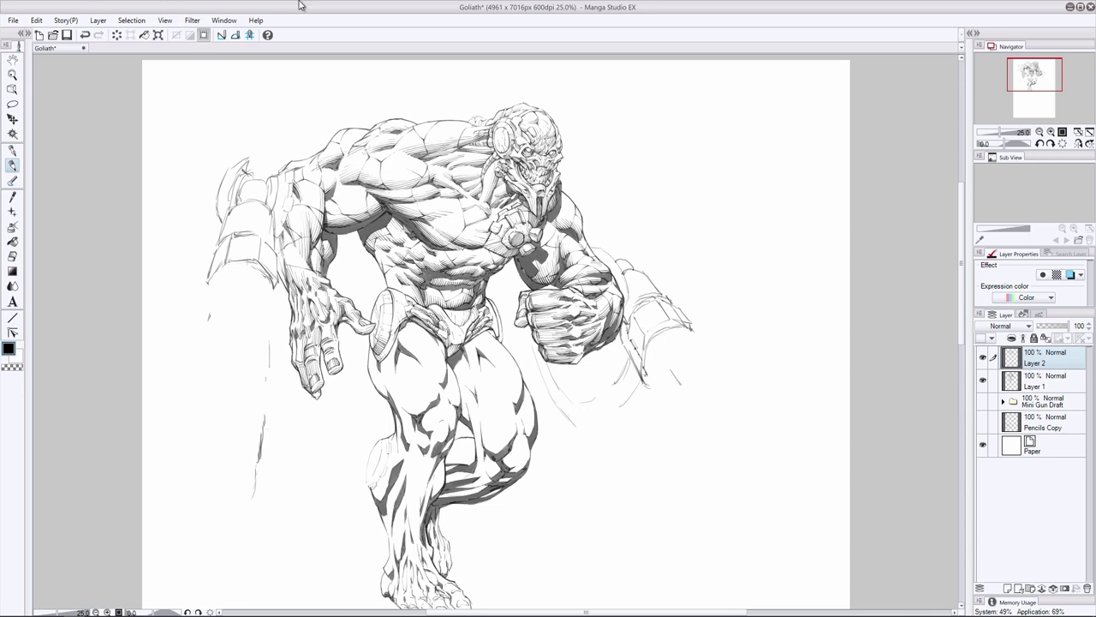
# Hatch the hip guard on the fist side, correcting strokes and saving the file
pyautogui.moveTo(492, 311); pyautogui.dragTo(501, 342)
pyautogui.hotkey('ctrl', 'z')
pyautogui.hotkey('ctrl', 's')
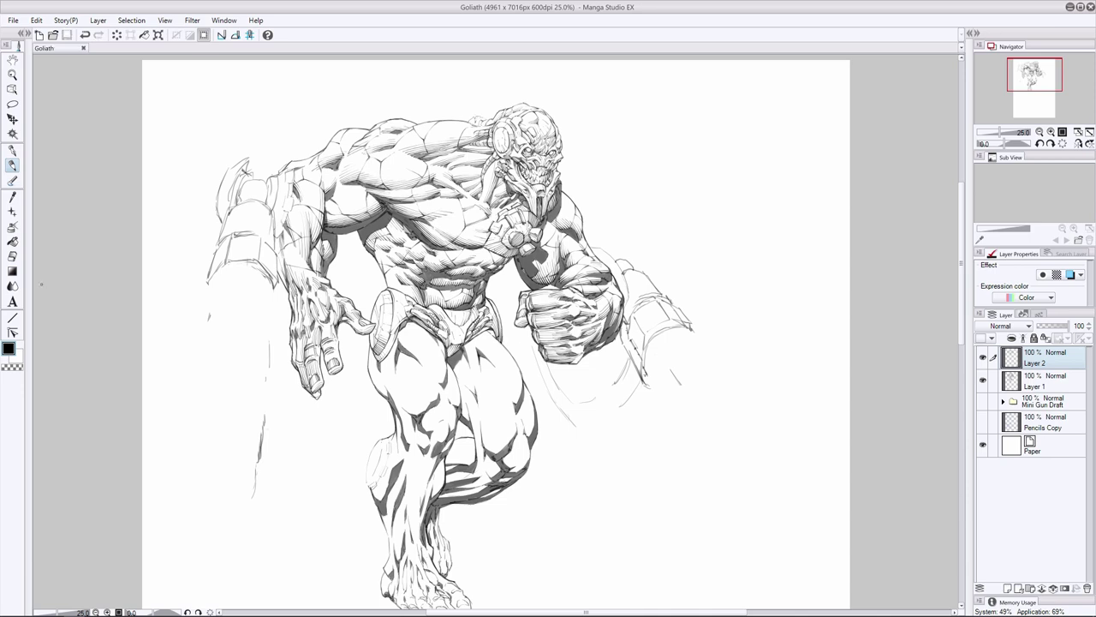
pyautogui.click(486, 391)
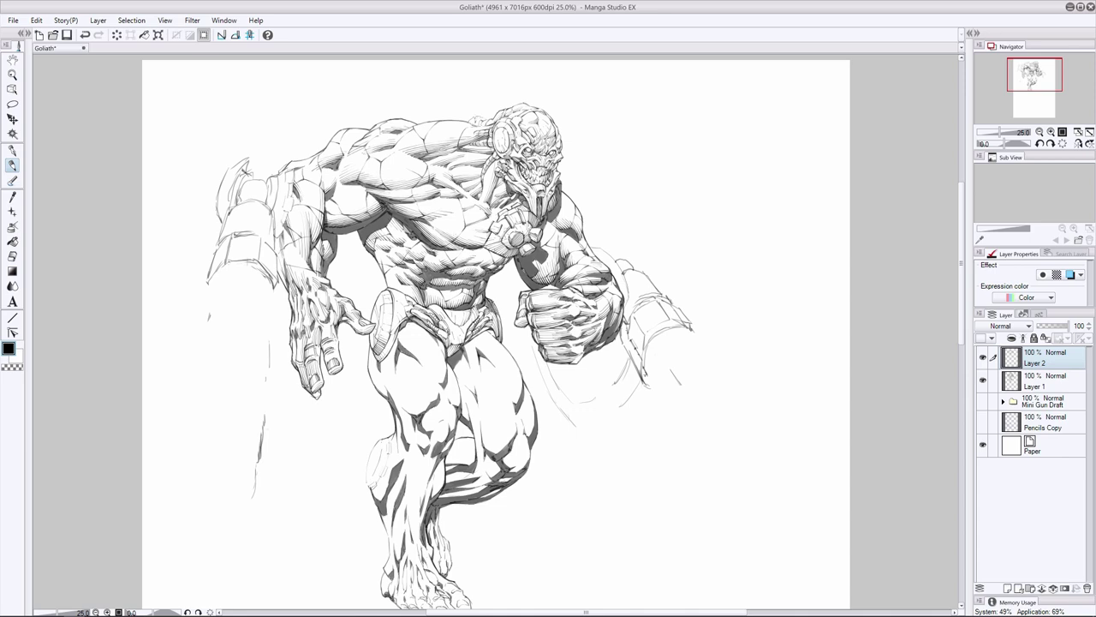
pyautogui.hotkey('ctrl', 'z')
pyautogui.press('e')
pyautogui.press('p')
# Hatch the upper part of the pelvis piece toward the fist side, undoing strokes that look wrong
pyautogui.moveTo(457, 311); pyautogui.dragTo(466, 321)
pyautogui.moveTo(465, 311); pyautogui.dragTo(476, 324)
pyautogui.hotkey('ctrl', 'z')
pyautogui.hotkey('ctrl', 'z')
pyautogui.hotkey('ctrl', 'z')
pyautogui.hotkey('ctrl', 'z')
pyautogui.moveTo(474, 313)
pyautogui.mouseDown()
pyautogui.moveTo(478, 326)
pyautogui.moveTo(486, 313)
pyautogui.mouseUp()
pyautogui.hotkey('ctrl', 'z')
pyautogui.moveTo(479, 306); pyautogui.dragTo(486, 339)
pyautogui.hotkey('ctrl', 'z')
# Hatch the crease where the fist-side thigh meets the pelvis, repeating the strokes until they fit
pyautogui.moveTo(477, 341); pyautogui.dragTo(488, 334)
pyautogui.moveTo(480, 343); pyautogui.dragTo(488, 333)
pyautogui.hotkey('ctrl', 'z')
pyautogui.moveTo(480, 341); pyautogui.dragTo(493, 331)
pyautogui.hotkey('ctrl', 'z')
pyautogui.hotkey('ctrl', 'z')
pyautogui.hotkey('ctrl', 'z')
pyautogui.moveTo(484, 342); pyautogui.dragTo(491, 331)
pyautogui.hotkey('ctrl', 'z')
pyautogui.hotkey('ctrl', 'z')
pyautogui.hotkey('ctrl', 'z')
pyautogui.moveTo(480, 342); pyautogui.dragTo(490, 331)
# Hatch the lower thigh muscles above the front leg's knee, undoing misplaced strokes
pyautogui.moveTo(410, 409); pyautogui.dragTo(414, 415)
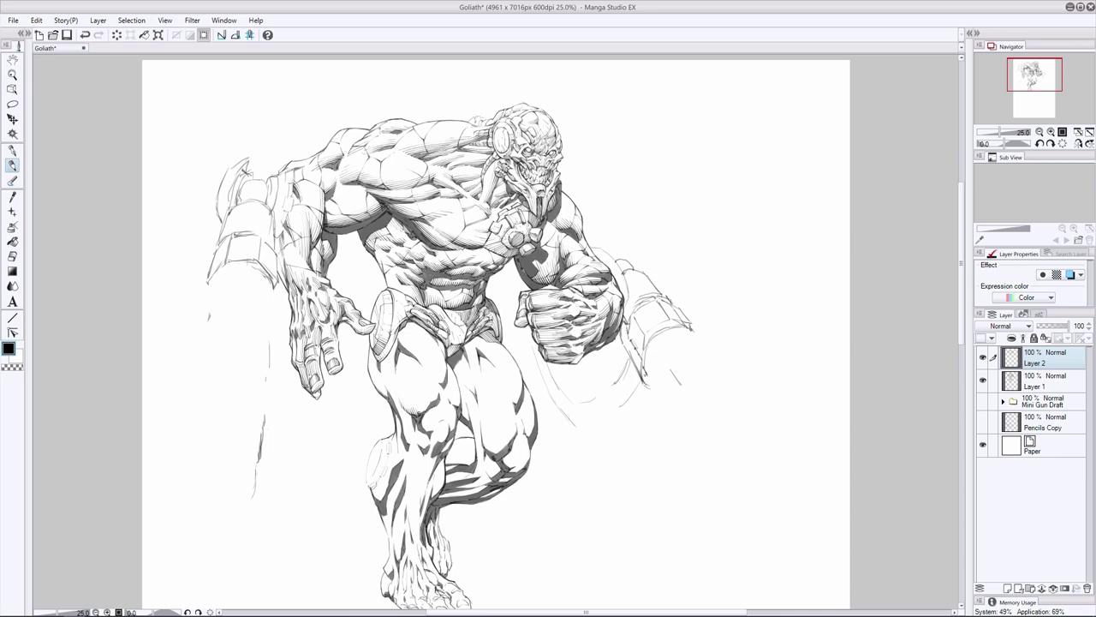
pyautogui.hotkey('ctrl', 'z')
pyautogui.hotkey('ctrl', 'y')
pyautogui.moveTo(426, 395)
pyautogui.mouseDown()
pyautogui.moveTo(439, 399)
pyautogui.moveTo(440, 377)
pyautogui.mouseUp()
pyautogui.hotkey('ctrl', 'z')
pyautogui.hotkey('ctrl', 'z')
pyautogui.hotkey('ctrl', 'z')
pyautogui.hotkey('ctrl', 'z')
# Hatch the upper front and inner edge of the front leg's thigh, comparing strokes with undo and redo
pyautogui.moveTo(423, 329); pyautogui.dragTo(444, 375)
pyautogui.hotkey('ctrl', 'z')
pyautogui.hotkey('ctrl', 'z')
pyautogui.click(13, 256)
pyautogui.click(13, 166)
pyautogui.hotkey('ctrl', 'z')
pyautogui.hotkey('ctrl', 'y')
pyautogui.hotkey('ctrl', 'z')
pyautogui.hotkey('ctrl', 'y')
pyautogui.hotkey('ctrl', 'z')
pyautogui.hotkey('ctrl', 'y')
# Hatch the inner side of the front leg just above the knee, removing the extra stroke
pyautogui.moveTo(455, 389); pyautogui.dragTo(457, 405)
pyautogui.moveTo(456, 386); pyautogui.dragTo(459, 403)
pyautogui.hotkey('ctrl', 'z')
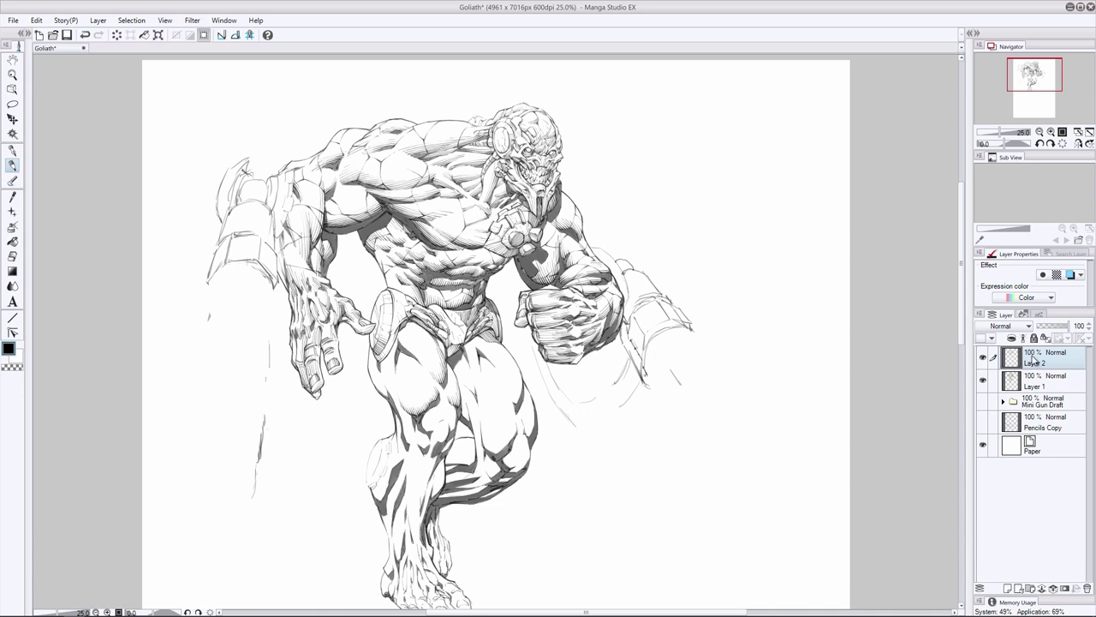
# Hide Layer 2 and ink muscle division lines across the front leg's thigh on Layer 1
pyautogui.click(982, 356)
pyautogui.click(1036, 381)
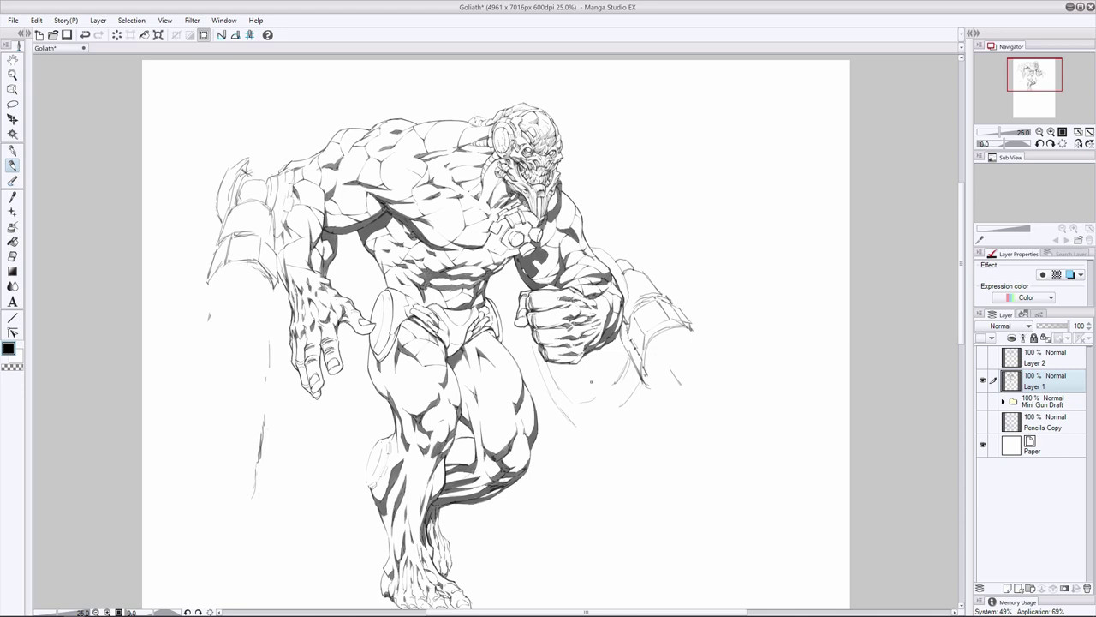
pyautogui.moveTo(408, 390); pyautogui.dragTo(403, 403)
pyautogui.moveTo(399, 364)
pyautogui.mouseDown()
pyautogui.moveTo(407, 391)
pyautogui.moveTo(433, 380)
pyautogui.moveTo(381, 376)
pyautogui.mouseUp()
pyautogui.moveTo(458, 378); pyautogui.dragTo(450, 388)
pyautogui.hotkey('ctrl', 'z')
# Ink contour lines on the front leg's shin and calf, toggling Layer 2 to compare
pyautogui.moveTo(428, 473)
pyautogui.mouseDown()
pyautogui.moveTo(416, 480)
pyautogui.moveTo(410, 524)
pyautogui.mouseUp()
pyautogui.moveTo(444, 470)
pyautogui.mouseDown()
pyautogui.moveTo(435, 482)
pyautogui.moveTo(413, 474)
pyautogui.mouseUp()
pyautogui.click(983, 358)
pyautogui.click(983, 357)
# Ink muscle division lines across the bent rear leg's thigh and calf on Layer 1
pyautogui.scroll(-1, 400, 504)
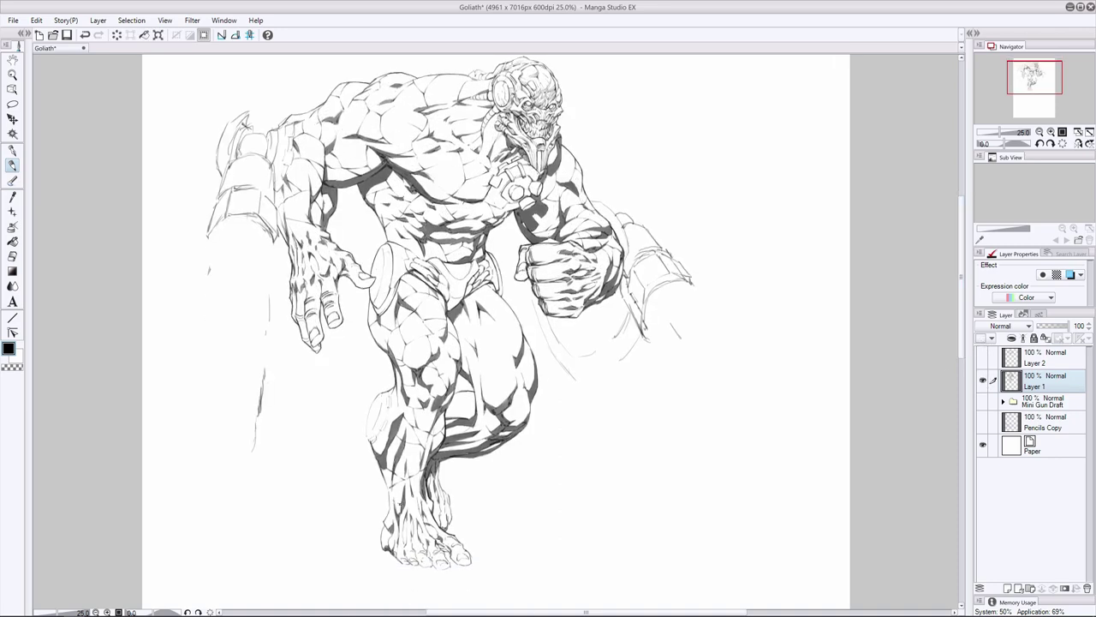
pyautogui.hotkey('ctrl', 'z')
pyautogui.moveTo(480, 352)
pyautogui.mouseDown()
pyautogui.moveTo(486, 405)
pyautogui.moveTo(530, 402)
pyautogui.mouseUp()
pyautogui.moveTo(448, 430); pyautogui.dragTo(487, 438)
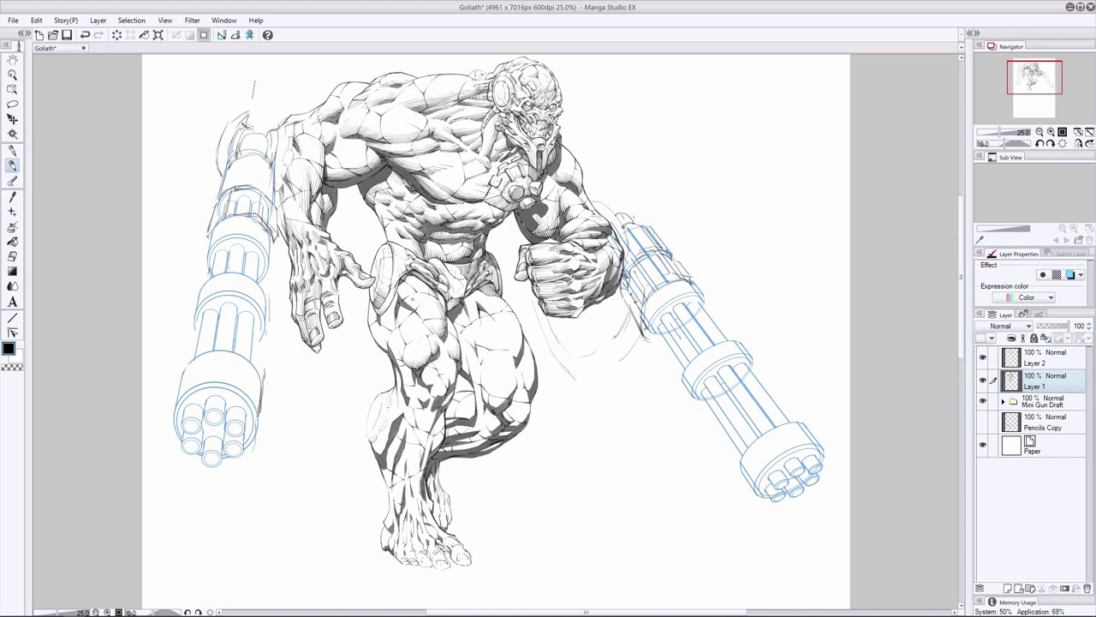
# Ink short contour lines on the front leg's upper thigh beside the round hip guard on Layer 1
pyautogui.moveTo(398, 290); pyautogui.dragTo(408, 297)
pyautogui.hotkey('ctrl', 'z')
pyautogui.moveTo(444, 236); pyautogui.dragTo(437, 245)
pyautogui.hotkey('ctrl', 'z')
pyautogui.moveTo(399, 290); pyautogui.dragTo(408, 304)
pyautogui.moveTo(399, 291); pyautogui.dragTo(414, 307)
# Ink contour lines around the front leg's kneecap on Layer 1
pyautogui.moveTo(428, 393)
pyautogui.mouseDown()
pyautogui.moveTo(433, 407)
pyautogui.moveTo(440, 399)
pyautogui.moveTo(429, 385)
pyautogui.moveTo(427, 401)
pyautogui.mouseUp()
pyautogui.hotkey('ctrl', 'z')
pyautogui.moveTo(417, 392)
pyautogui.mouseDown()
pyautogui.moveTo(425, 404)
pyautogui.moveTo(453, 384)
pyautogui.moveTo(447, 373)
pyautogui.moveTo(414, 382)
pyautogui.mouseUp()
pyautogui.moveTo(407, 368); pyautogui.dragTo(414, 390)
pyautogui.moveTo(407, 378); pyautogui.dragTo(410, 398)
pyautogui.hotkey('ctrl', 'z')
pyautogui.moveTo(404, 384)
pyautogui.mouseDown()
pyautogui.moveTo(408, 397)
pyautogui.moveTo(446, 365)
pyautogui.mouseUp()
# Clean up the kneecap linework on Layer 1 with the eraser, then make Layer 2 active for inking
pyautogui.click(12, 256)
pyautogui.click(1034, 358)
pyautogui.click(13, 166)
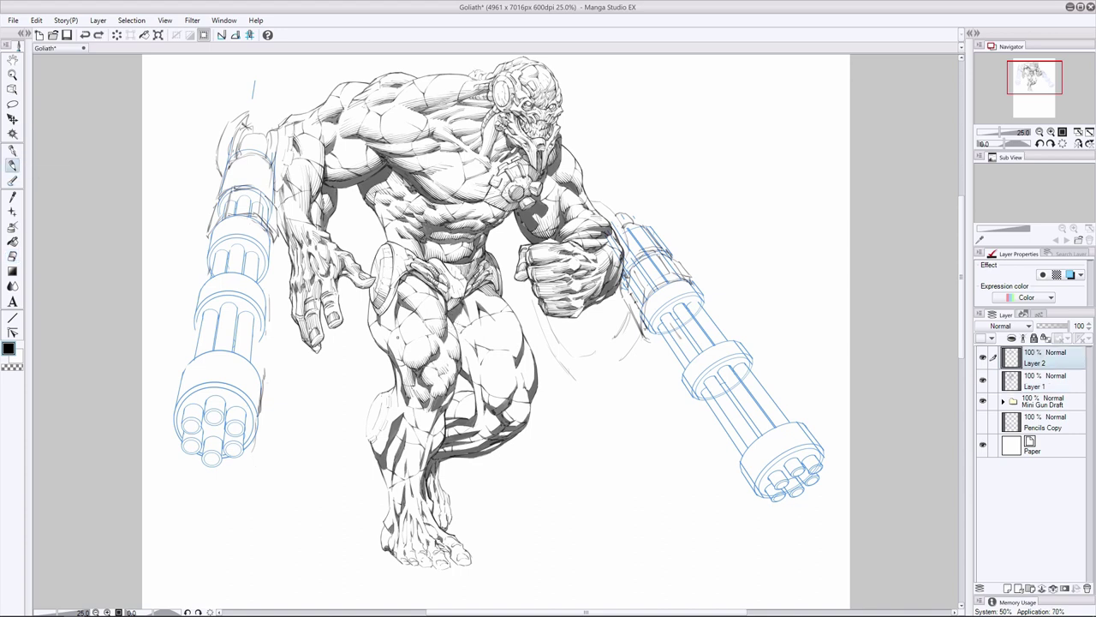
pyautogui.hotkey('alt', '[')
pyautogui.press('e')
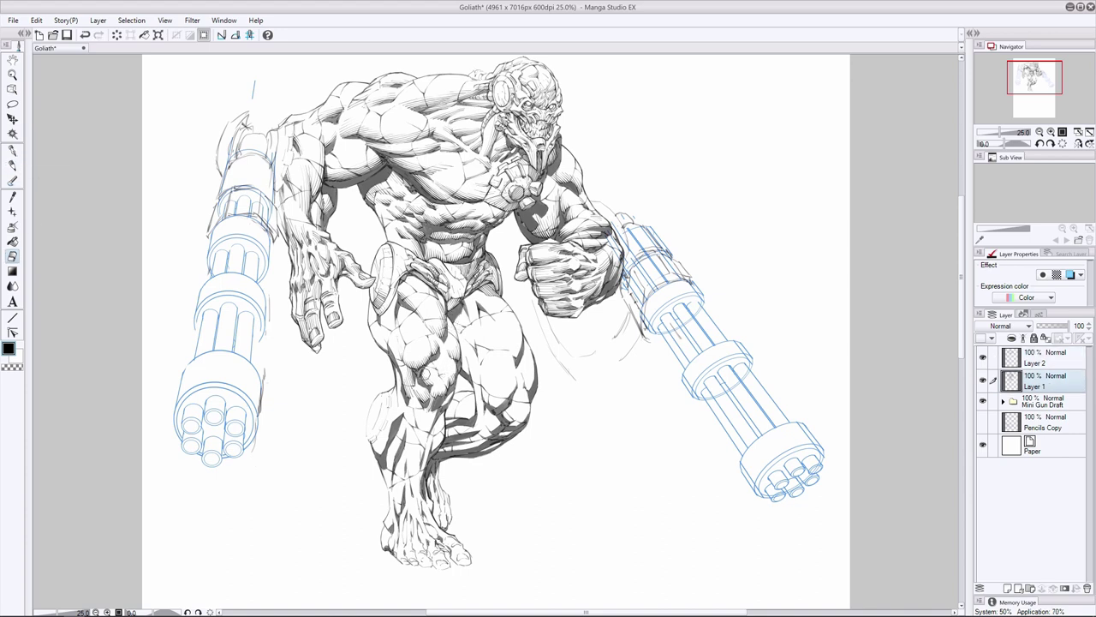
pyautogui.press('p')
pyautogui.hotkey('alt', ']')
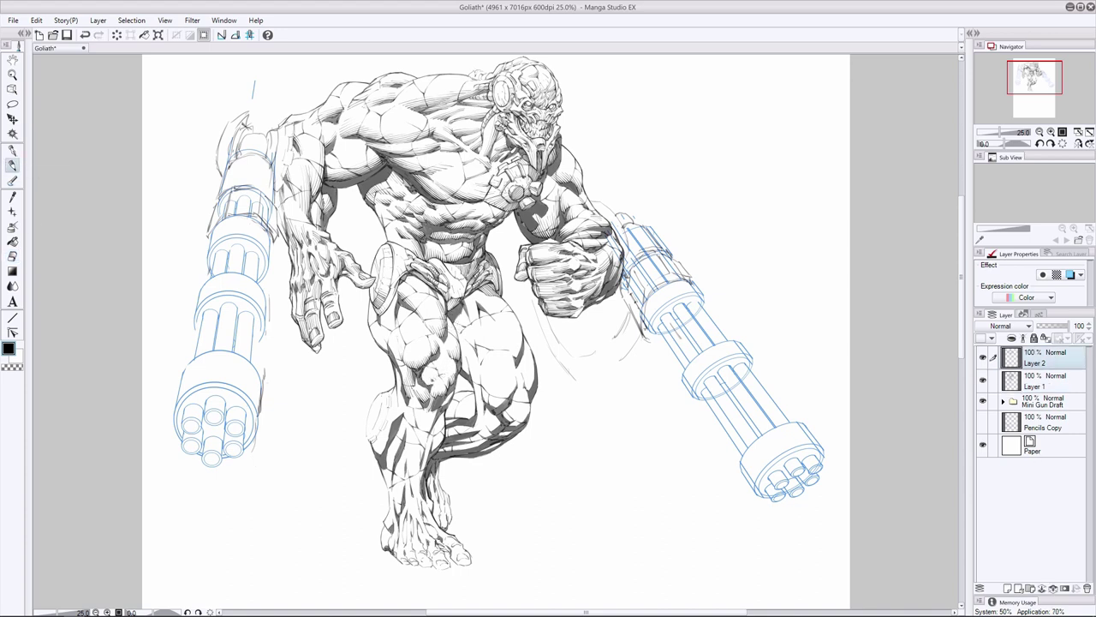
# Hatch the shaded areas around the front kneecap on Layer 2, undoing unsatisfactory strokes
pyautogui.moveTo(431, 376)
pyautogui.mouseDown()
pyautogui.moveTo(420, 385)
pyautogui.moveTo(404, 365)
pyautogui.moveTo(433, 347)
pyautogui.mouseUp()
pyautogui.hotkey('ctrl', 'z')
pyautogui.click(11, 257)
pyautogui.click(12, 165)
pyautogui.hotkey('ctrl', 'z')
pyautogui.hotkey('ctrl', 'y')
pyautogui.hotkey('ctrl', 'z')
pyautogui.moveTo(412, 358); pyautogui.dragTo(417, 367)
pyautogui.hotkey('ctrl', 'z')
# Erase part of the line on the knee's inner edge on Layer 1 and return to inking on Layer 2
pyautogui.click(12, 257)
pyautogui.click(1033, 384)
pyautogui.moveTo(452, 365)
pyautogui.mouseDown()
pyautogui.moveTo(452, 384)
pyautogui.moveTo(447, 375)
pyautogui.mouseUp()
pyautogui.click(1035, 359)
pyautogui.click(12, 166)
# Rework the hatching on the outer thigh just above the front knee, trimming it with the eraser
pyautogui.hotkey('ctrl', 'z')
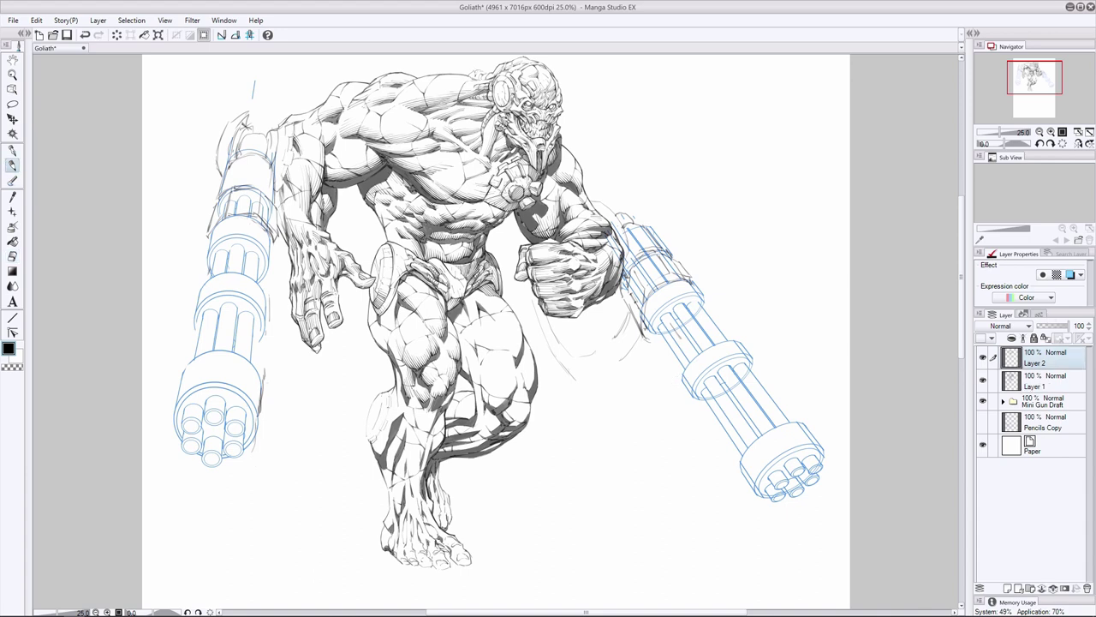
pyautogui.hotkey('ctrl', 'z')
pyautogui.hotkey('ctrl', 'z')
pyautogui.moveTo(393, 340); pyautogui.dragTo(399, 370)
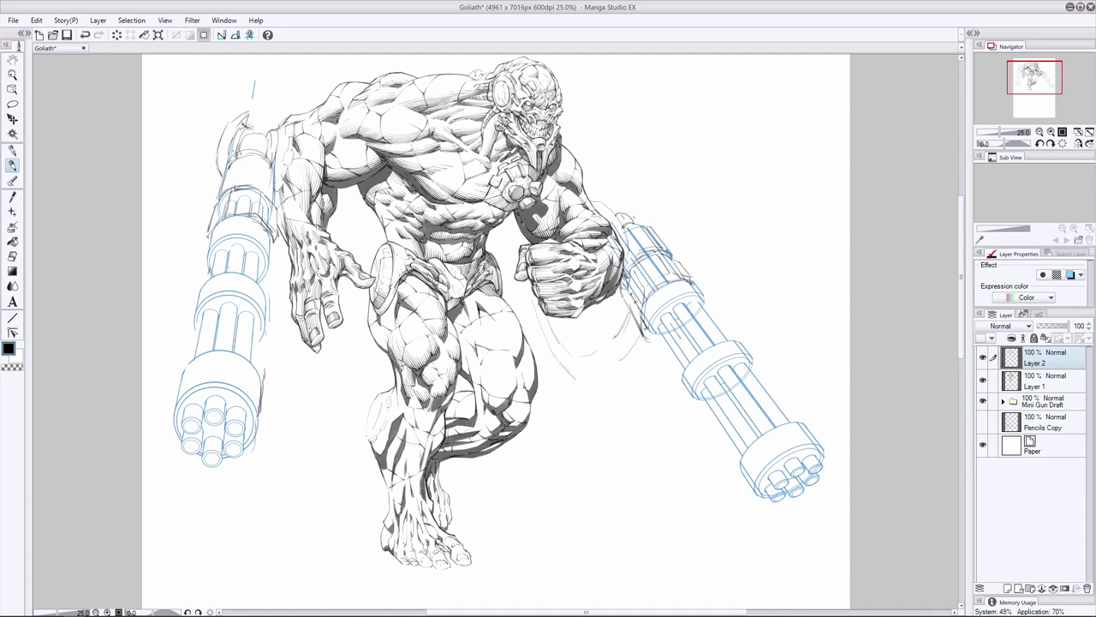
pyautogui.click(12, 256)
pyautogui.moveTo(388, 329); pyautogui.dragTo(400, 367)
pyautogui.click(12, 166)
pyautogui.hotkey('ctrl', 'z')
pyautogui.hotkey('ctrl', 'y')
# Hatch the outer edge of the front thigh below the hip guard on Layer 2
pyautogui.moveTo(373, 323); pyautogui.dragTo(385, 351)
pyautogui.hotkey('ctrl', 'z')
pyautogui.moveTo(371, 328); pyautogui.dragTo(379, 345)
pyautogui.click(12, 256)
pyautogui.click(12, 166)
# Add hatching down the front thigh's outer muscles from the hip guard to above the knee
pyautogui.moveTo(393, 298); pyautogui.dragTo(395, 316)
pyautogui.moveTo(395, 291); pyautogui.dragTo(400, 354)
pyautogui.hotkey('ctrl', 'z')
pyautogui.moveTo(394, 333); pyautogui.dragTo(406, 363)
pyautogui.click(12, 256)
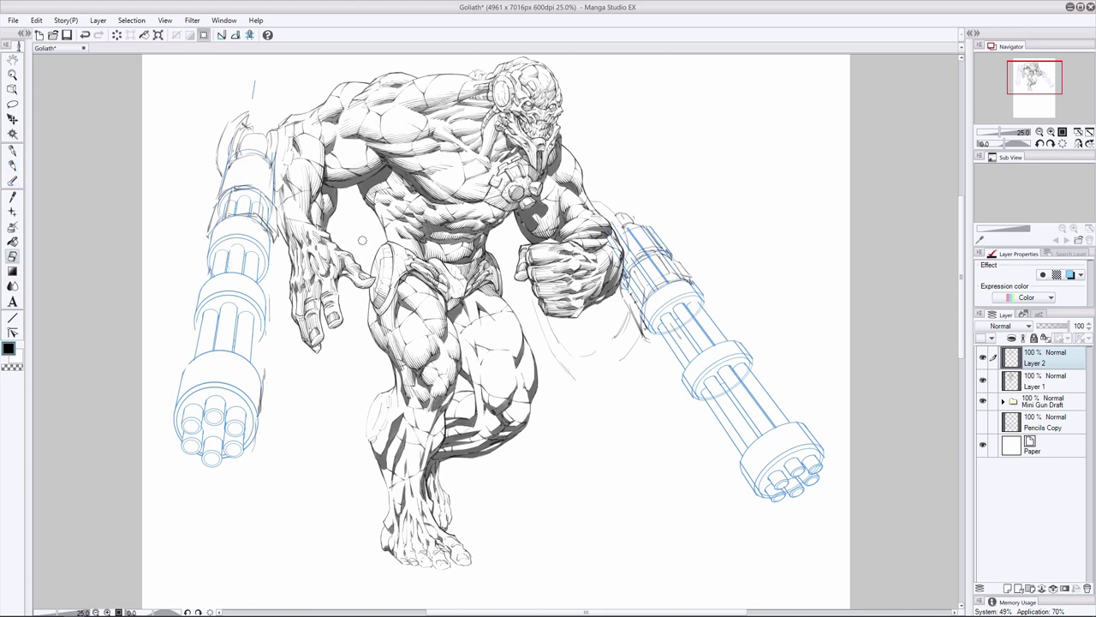
pyautogui.click(12, 166)
# Ink the outer contour of the front leg's calf on Layer 1, clean it up and undo the last strokes
pyautogui.click(1024, 388)
pyautogui.moveTo(378, 395); pyautogui.dragTo(366, 438)
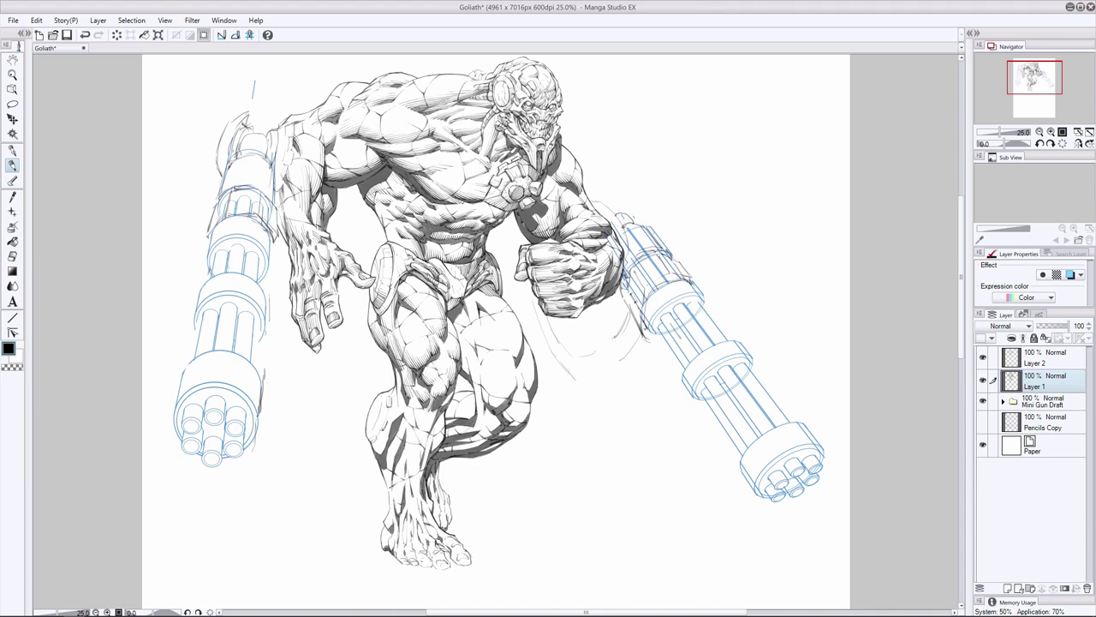
pyautogui.moveTo(390, 408); pyautogui.dragTo(375, 437)
pyautogui.press('e')
pyautogui.press('p')
pyautogui.click(12, 256)
pyautogui.click(13, 163)
pyautogui.hotkey('ctrl', 'z')
pyautogui.hotkey('ctrl', 'z')
# Ink shading strokes around the front foot's toes on Layer 2
pyautogui.click(1026, 362)
pyautogui.moveTo(427, 555)
pyautogui.mouseDown()
pyautogui.moveTo(433, 561)
pyautogui.moveTo(418, 562)
pyautogui.mouseUp()
pyautogui.moveTo(408, 557); pyautogui.dragTo(441, 551)
pyautogui.hotkey('ctrl', 'z')
pyautogui.moveTo(439, 557); pyautogui.dragTo(458, 545)
pyautogui.moveTo(457, 549)
pyautogui.mouseDown()
pyautogui.moveTo(464, 545)
pyautogui.moveTo(445, 560)
pyautogui.mouseUp()
pyautogui.hotkey('ctrl', 'z')
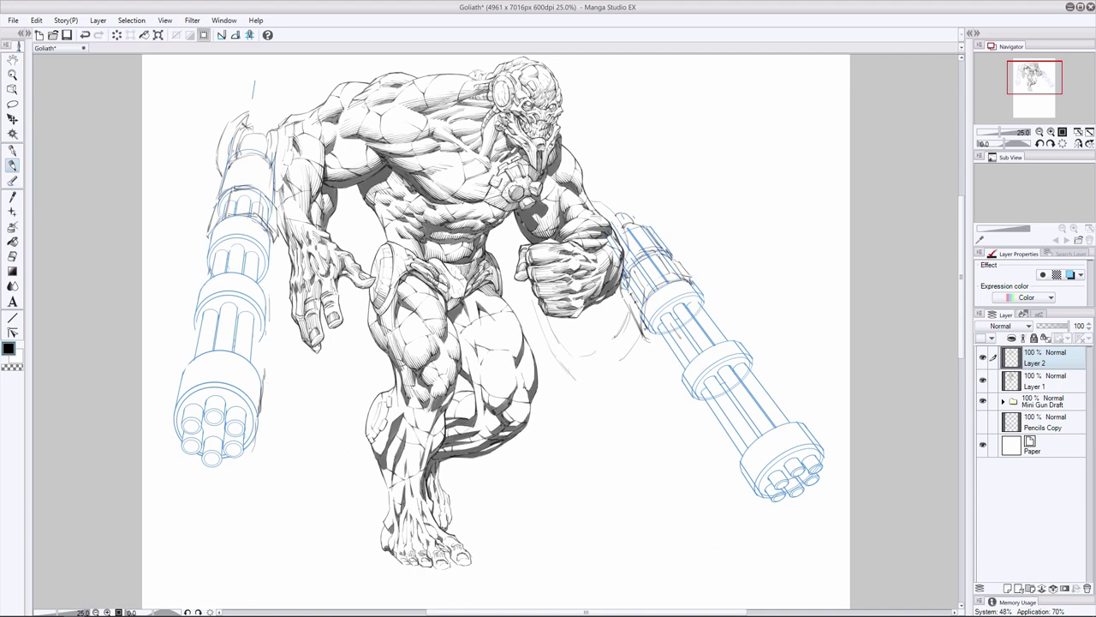
# Hatch the front foot's instep and outer edge on Layer 2, removing the unwanted strokes
pyautogui.moveTo(419, 524)
pyautogui.mouseDown()
pyautogui.moveTo(435, 548)
pyautogui.moveTo(409, 528)
pyautogui.moveTo(410, 552)
pyautogui.mouseUp()
pyautogui.hotkey('ctrl', 'z')
pyautogui.moveTo(407, 521)
pyautogui.mouseDown()
pyautogui.moveTo(402, 547)
pyautogui.moveTo(435, 572)
pyautogui.moveTo(426, 555)
pyautogui.moveTo(444, 555)
pyautogui.moveTo(458, 531)
pyautogui.mouseUp()
pyautogui.hotkey('ctrl', 'z')
pyautogui.press('e')
pyautogui.press('p')
pyautogui.moveTo(393, 541); pyautogui.dragTo(386, 548)
pyautogui.moveTo(383, 526); pyautogui.dragTo(388, 547)
pyautogui.hotkey('ctrl', 'z')
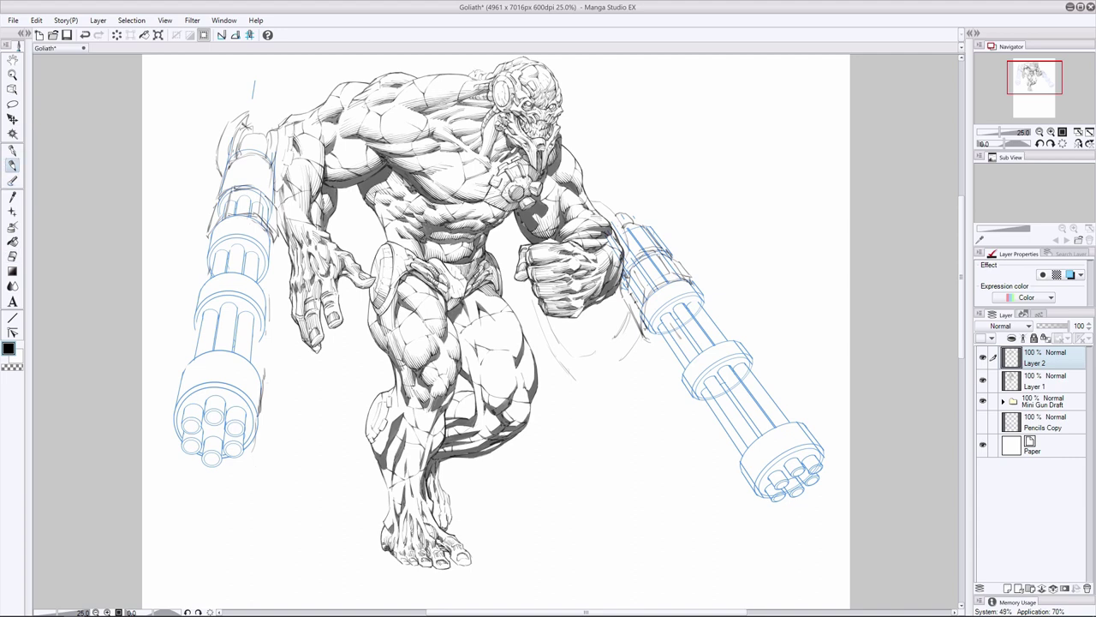
# Hatch the ankle tendons and lower shin down to the front foot on Layer 2
pyautogui.moveTo(409, 503); pyautogui.dragTo(403, 520)
pyautogui.moveTo(430, 500)
pyautogui.mouseDown()
pyautogui.moveTo(414, 552)
pyautogui.moveTo(465, 559)
pyautogui.moveTo(454, 563)
pyautogui.mouseUp()
pyautogui.hotkey('ctrl', 'z')
pyautogui.moveTo(420, 521); pyautogui.dragTo(411, 551)
pyautogui.moveTo(406, 521); pyautogui.dragTo(404, 537)
pyautogui.moveTo(415, 457)
pyautogui.mouseDown()
pyautogui.moveTo(420, 512)
pyautogui.moveTo(416, 471)
pyautogui.moveTo(416, 504)
pyautogui.mouseUp()
pyautogui.hotkey('ctrl', 'z')
pyautogui.hotkey('ctrl', 'z')
pyautogui.moveTo(418, 454)
pyautogui.mouseDown()
pyautogui.moveTo(421, 516)
pyautogui.moveTo(435, 523)
pyautogui.moveTo(433, 511)
pyautogui.mouseUp()
pyautogui.moveTo(380, 468)
pyautogui.mouseDown()
pyautogui.moveTo(389, 521)
pyautogui.moveTo(415, 557)
pyautogui.moveTo(451, 567)
pyautogui.moveTo(411, 564)
pyautogui.moveTo(451, 565)
pyautogui.mouseUp()
# Refine the shading on the front foot's toes, instep and outer edge
pyautogui.press('e')
pyautogui.press('p')
pyautogui.moveTo(445, 558)
pyautogui.mouseDown()
pyautogui.moveTo(437, 565)
pyautogui.moveTo(471, 563)
pyautogui.mouseUp()
pyautogui.hotkey('ctrl', 'z')
pyautogui.moveTo(457, 559)
pyautogui.mouseDown()
pyautogui.moveTo(473, 557)
pyautogui.moveTo(426, 556)
pyautogui.mouseUp()
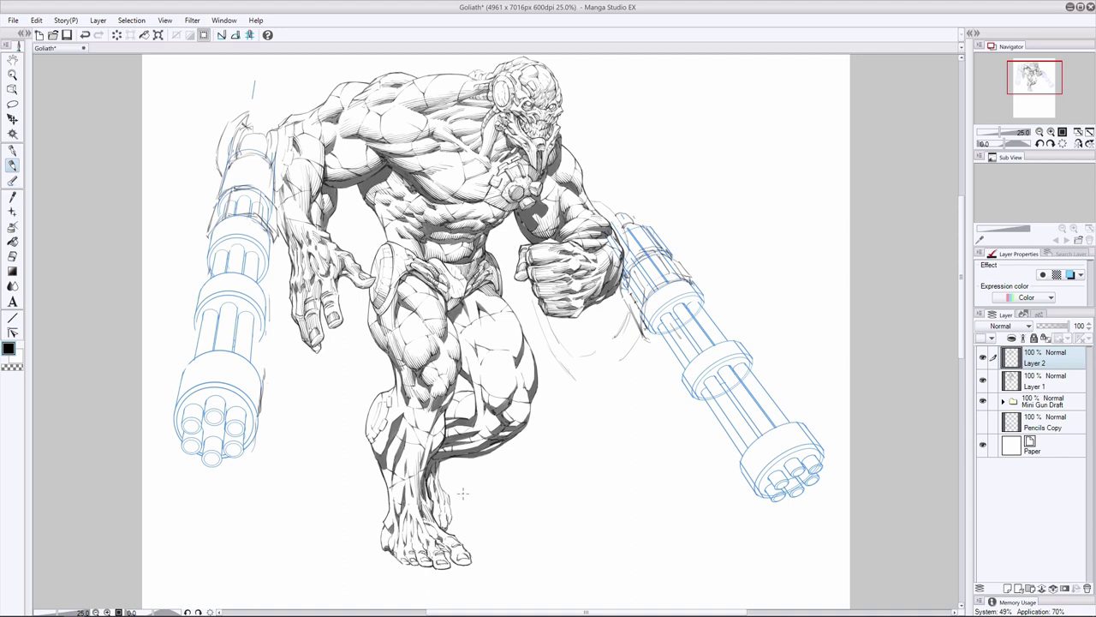
pyautogui.moveTo(427, 518); pyautogui.dragTo(408, 564)
pyautogui.moveTo(391, 530); pyautogui.dragTo(387, 538)
# Hatch the outer calf and shin muscles of the front leg on Layer 2, undoing and erasing excess strokes
pyautogui.moveTo(394, 411); pyautogui.dragTo(379, 454)
pyautogui.moveTo(404, 406); pyautogui.dragTo(400, 436)
pyautogui.moveTo(408, 416); pyautogui.dragTo(388, 465)
pyautogui.moveTo(410, 412)
pyautogui.mouseDown()
pyautogui.moveTo(385, 462)
pyautogui.moveTo(388, 492)
pyautogui.mouseUp()
pyautogui.hotkey('ctrl', 'z')
pyautogui.hotkey('ctrl', 'z')
pyautogui.press('e')
pyautogui.press('p')
pyautogui.hotkey('ctrl', 'z')
pyautogui.hotkey('ctrl', 'z')
pyautogui.press('e')
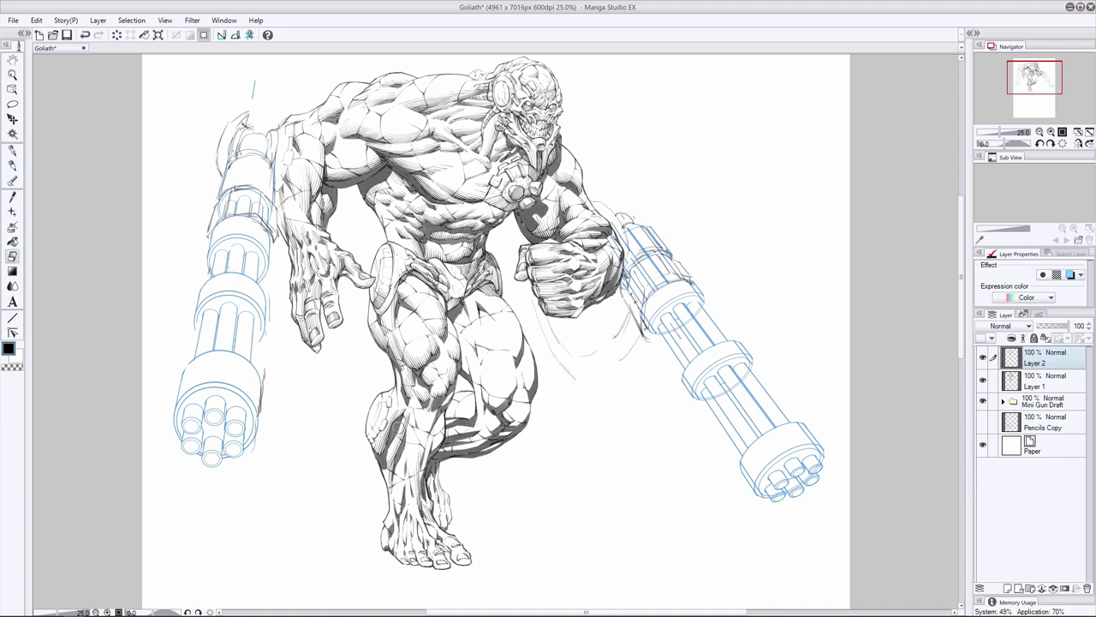
pyautogui.press('p')
pyautogui.moveTo(404, 453)
pyautogui.mouseDown()
pyautogui.moveTo(395, 512)
pyautogui.moveTo(410, 488)
pyautogui.mouseUp()
pyautogui.hotkey('ctrl', 'z')
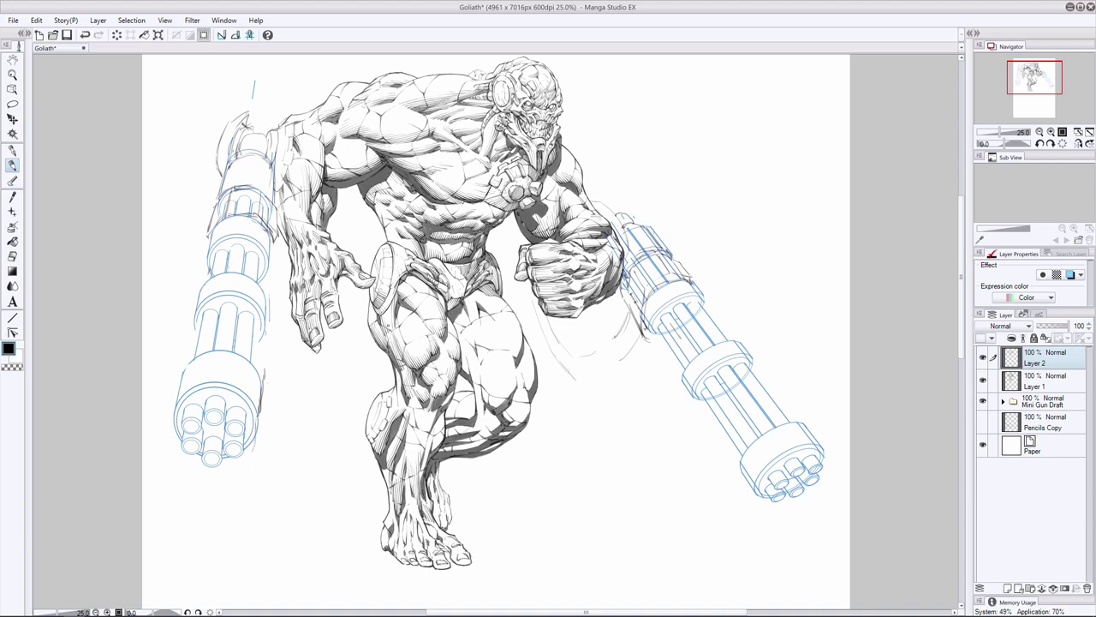
# Hatch the inner side of the front leg's shin and calf on Layer 2
pyautogui.moveTo(433, 429); pyautogui.dragTo(420, 472)
pyautogui.hotkey('ctrl', 'z')
pyautogui.moveTo(432, 429); pyautogui.dragTo(421, 469)
pyautogui.moveTo(426, 462); pyautogui.dragTo(419, 482)
pyautogui.moveTo(444, 420); pyautogui.dragTo(434, 440)
pyautogui.moveTo(444, 427); pyautogui.dragTo(432, 450)
pyautogui.moveTo(444, 437); pyautogui.dragTo(432, 451)
pyautogui.hotkey('ctrl', 'z')
pyautogui.moveTo(438, 409); pyautogui.dragTo(421, 449)
pyautogui.hotkey('ctrl', 'z')
pyautogui.moveTo(437, 407); pyautogui.dragTo(421, 452)
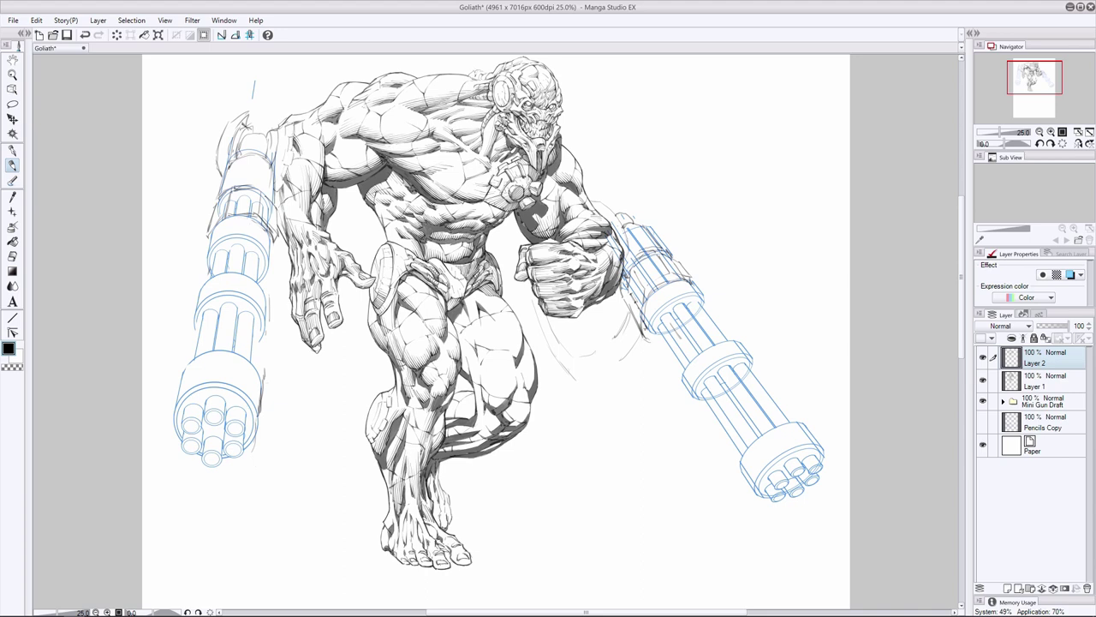
# Add hatching down the middle of the front shin and beside the knee, undoing the strokes on the inner knee
pyautogui.moveTo(412, 414); pyautogui.dragTo(409, 451)
pyautogui.moveTo(410, 418); pyautogui.dragTo(407, 458)
pyautogui.hotkey('ctrl', 'z')
pyautogui.moveTo(411, 418); pyautogui.dragTo(405, 456)
pyautogui.moveTo(403, 363); pyautogui.dragTo(399, 406)
pyautogui.moveTo(411, 471); pyautogui.dragTo(406, 502)
pyautogui.moveTo(452, 393); pyautogui.dragTo(441, 405)
pyautogui.moveTo(450, 400); pyautogui.dragTo(439, 407)
pyautogui.hotkey('ctrl', 'z')
pyautogui.hotkey('ctrl', 'z')
# Add small hatch strokes to the front foot's inner instep and the underside of the rear leg
pyautogui.moveTo(436, 529); pyautogui.dragTo(430, 540)
pyautogui.moveTo(436, 525)
pyautogui.mouseDown()
pyautogui.moveTo(420, 541)
pyautogui.moveTo(434, 558)
pyautogui.mouseUp()
pyautogui.hotkey('ctrl', 'z')
pyautogui.moveTo(465, 448); pyautogui.dragTo(458, 458)
pyautogui.moveTo(443, 530); pyautogui.dragTo(435, 540)
pyautogui.moveTo(417, 542)
pyautogui.mouseDown()
pyautogui.moveTo(411, 551)
pyautogui.moveTo(428, 547)
pyautogui.mouseUp()
pyautogui.moveTo(431, 436); pyautogui.dragTo(422, 448)
pyautogui.hotkey('ctrl', 'z')
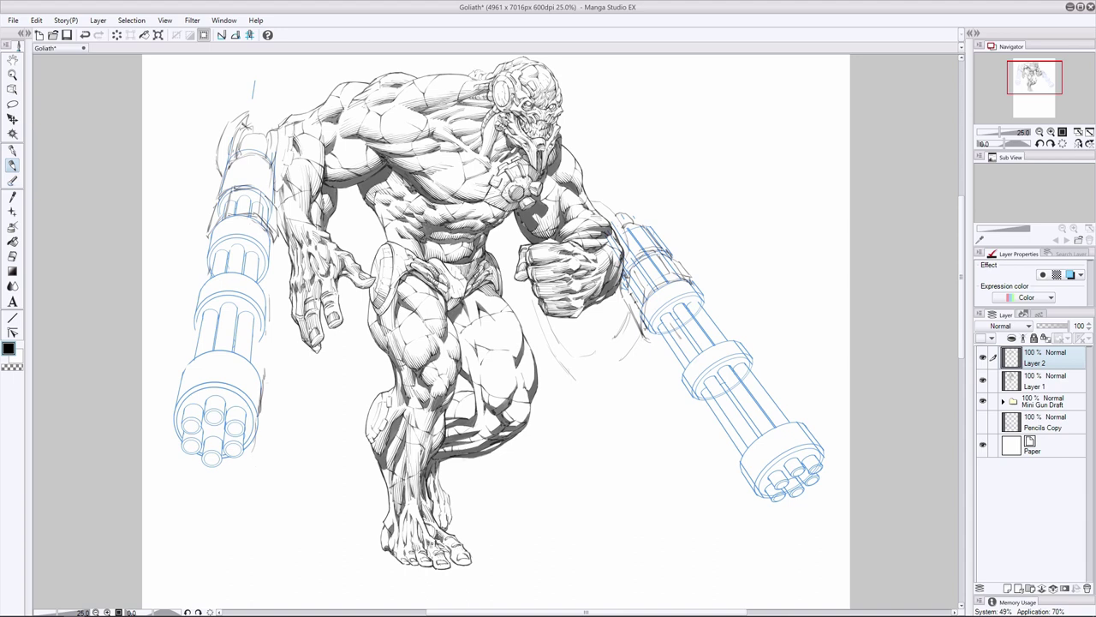
# Hatch between the front foot's tendons and along its outer edge on Layer 2
pyautogui.moveTo(436, 541); pyautogui.dragTo(431, 547)
pyautogui.moveTo(412, 541)
pyautogui.mouseDown()
pyautogui.moveTo(400, 550)
pyautogui.moveTo(412, 529)
pyautogui.mouseUp()
pyautogui.moveTo(421, 507)
pyautogui.mouseDown()
pyautogui.moveTo(408, 542)
pyautogui.moveTo(426, 534)
pyautogui.mouseUp()
pyautogui.hotkey('ctrl', 'z')
pyautogui.moveTo(432, 550)
pyautogui.mouseDown()
pyautogui.moveTo(427, 559)
pyautogui.moveTo(443, 555)
pyautogui.moveTo(391, 548)
pyautogui.mouseUp()
pyautogui.moveTo(388, 531); pyautogui.dragTo(380, 547)
pyautogui.hotkey('ctrl', 'z')
pyautogui.hotkey('ctrl', 'z')
pyautogui.moveTo(386, 539)
pyautogui.mouseDown()
pyautogui.moveTo(383, 548)
pyautogui.moveTo(386, 529)
pyautogui.moveTo(403, 524)
pyautogui.mouseUp()
# Hatch across the front foot's toes and undo the last stroke
pyautogui.moveTo(460, 544); pyautogui.dragTo(437, 564)
pyautogui.moveTo(465, 554); pyautogui.dragTo(420, 561)
pyautogui.hotkey('ctrl', 'z')
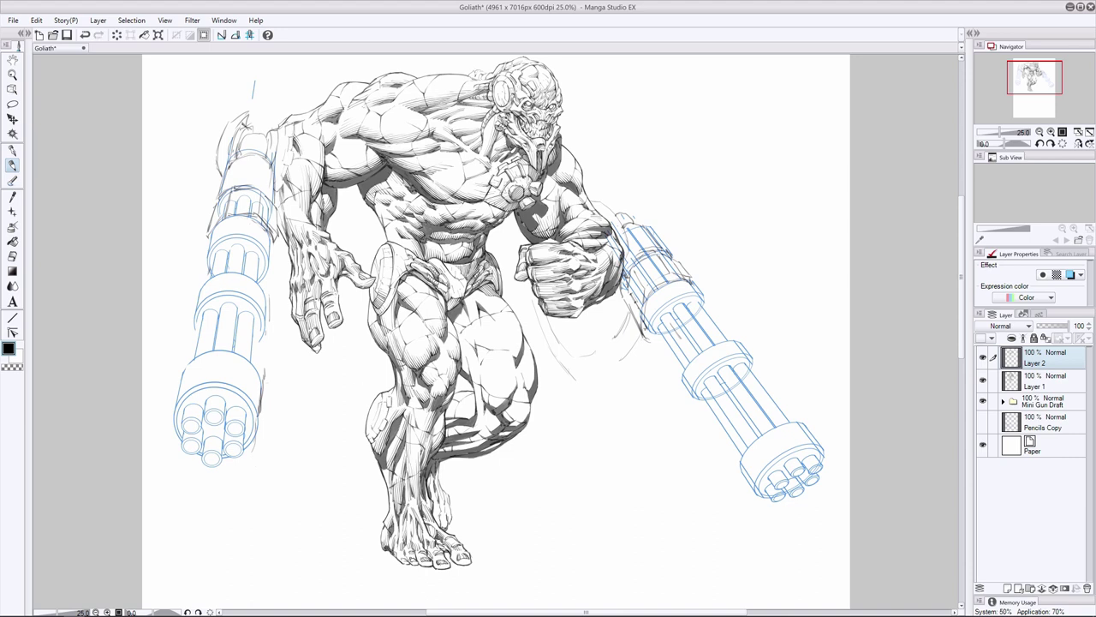
# Hatch the front foot's inner ankle and the guard on the back of the calf, undoing stray strokes
pyautogui.hotkey('ctrl', 'z')
pyautogui.moveTo(442, 521); pyautogui.dragTo(435, 533)
pyautogui.moveTo(389, 407); pyautogui.dragTo(374, 433)
pyautogui.hotkey('ctrl', 'z')
pyautogui.hotkey('ctrl', 'z')
pyautogui.moveTo(379, 426)
pyautogui.mouseDown()
pyautogui.moveTo(369, 437)
pyautogui.moveTo(381, 429)
pyautogui.mouseUp()
# Hatch the outer edge of the front thigh, undoing the unwanted strokes around the knee and calf
pyautogui.moveTo(414, 368); pyautogui.dragTo(369, 443)
pyautogui.hotkey('ctrl', 'z')
pyautogui.hotkey('ctrl', 'z')
pyautogui.moveTo(385, 326); pyautogui.dragTo(392, 336)
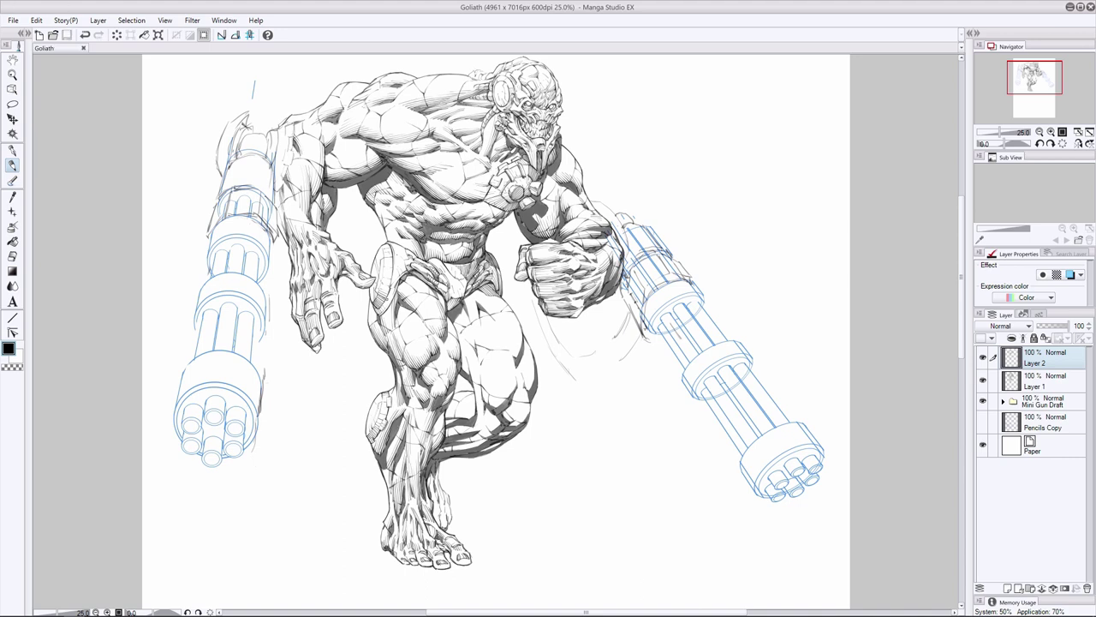
pyautogui.scroll(1, 497, 325)
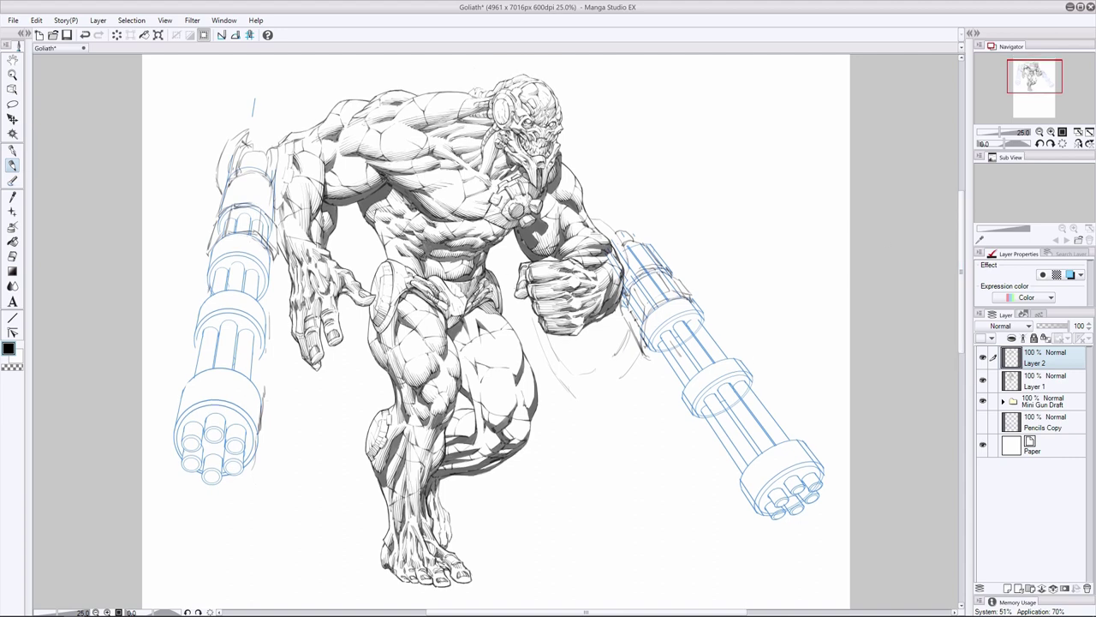
pyautogui.scroll(-1, 759, 367)
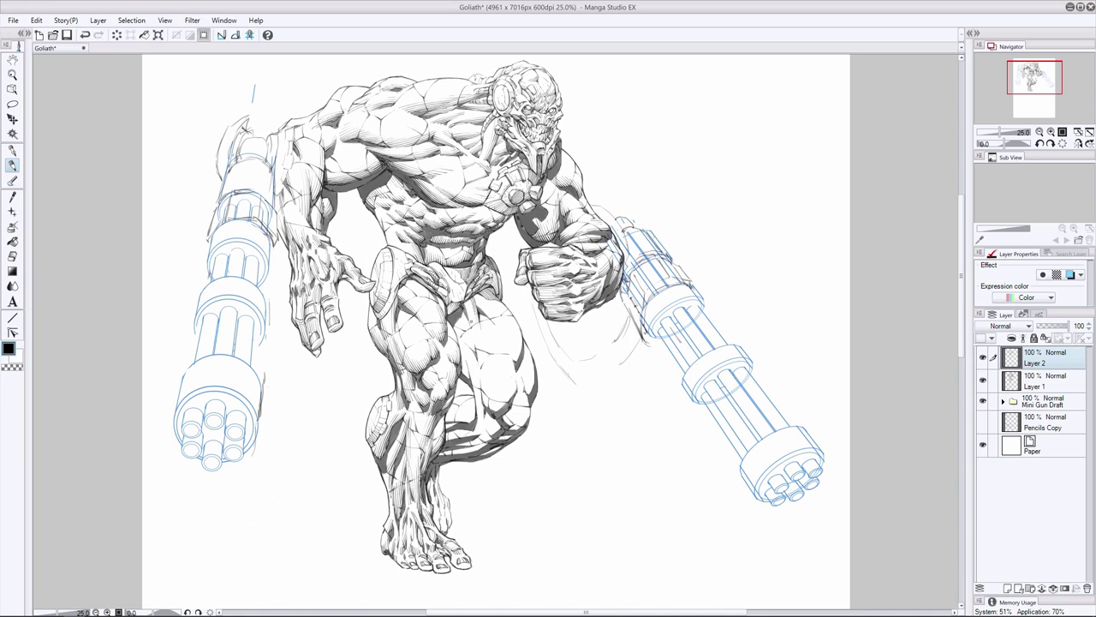
# Check the Pencils Copy layer briefly, and hatch the rear thigh's muscles on Layer 2, undoing unwanted strokes
pyautogui.click(983, 423)
pyautogui.click(983, 422)
pyautogui.moveTo(481, 364); pyautogui.dragTo(485, 405)
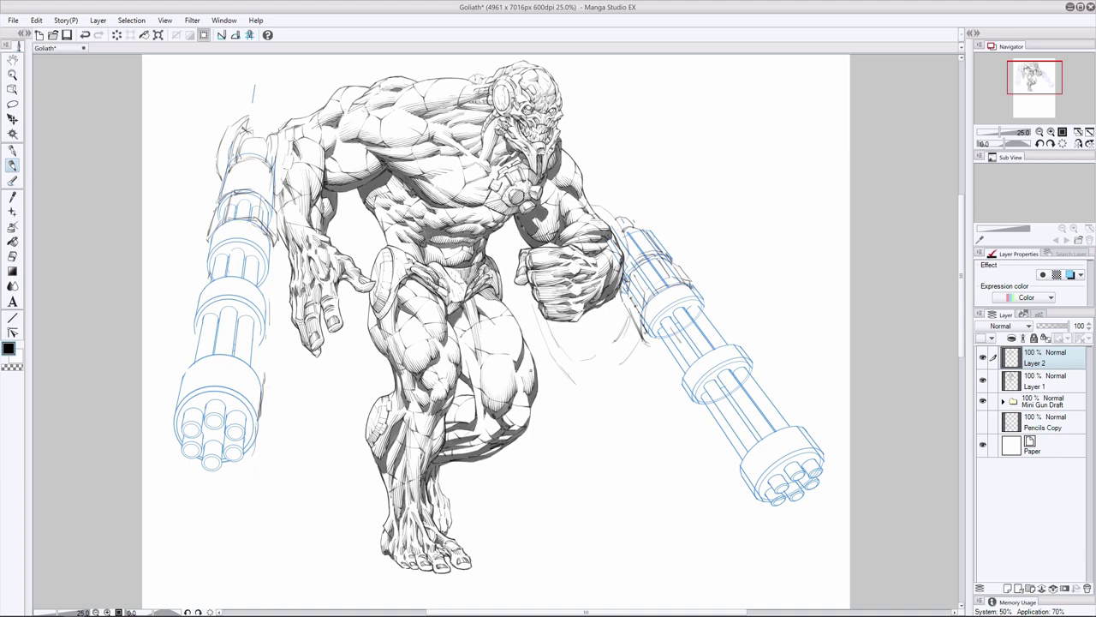
pyautogui.hotkey('ctrl', 'z')
pyautogui.moveTo(516, 353)
pyautogui.mouseDown()
pyautogui.moveTo(511, 362)
pyautogui.moveTo(516, 342)
pyautogui.mouseUp()
pyautogui.hotkey('ctrl', 'z')
pyautogui.hotkey('ctrl', 'z')
pyautogui.moveTo(464, 331)
pyautogui.mouseDown()
pyautogui.moveTo(459, 349)
pyautogui.moveTo(463, 322)
pyautogui.mouseUp()
pyautogui.hotkey('ctrl', 'z')
pyautogui.hotkey('ctrl', 'z')
# Clean up the rear thigh hatching with the Eraser and compare the last stroke through undo and redo
pyautogui.click(13, 256)
pyautogui.click(13, 164)
pyautogui.hotkey('ctrl', 'z')
pyautogui.hotkey('ctrl', 'y')
pyautogui.hotkey('ctrl', 'z')
pyautogui.hotkey('ctrl', 'y')
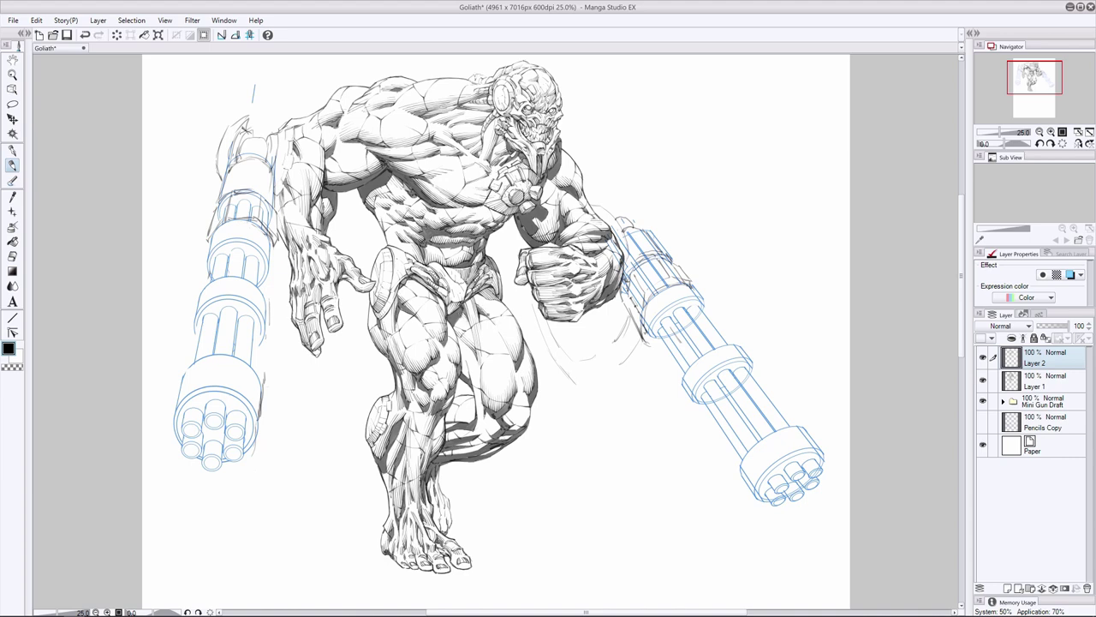
# Hatch the inner side of the rear leg's knee, undoing the misplaced strokes
pyautogui.hotkey('ctrl', 'z')
pyautogui.hotkey('ctrl', 'y')
pyautogui.hotkey('ctrl', 'z')
pyautogui.moveTo(546, 334); pyautogui.dragTo(594, 357)
pyautogui.hotkey('ctrl', 'z')
pyautogui.moveTo(476, 399); pyautogui.dragTo(480, 424)
pyautogui.moveTo(479, 398); pyautogui.dragTo(484, 424)
pyautogui.moveTo(482, 405); pyautogui.dragTo(484, 420)
pyautogui.hotkey('ctrl', 'z')
# Hatch the lower edge of the rear knee and compare the stroke repeatedly through undo and redo
pyautogui.moveTo(514, 413); pyautogui.dragTo(517, 428)
pyautogui.hotkey('ctrl', 'z')
pyautogui.hotkey('ctrl', 'y')
pyautogui.hotkey('ctrl', 'z')
pyautogui.hotkey('ctrl', 'y')
pyautogui.hotkey('ctrl', 'z')
pyautogui.hotkey('ctrl', 'y')
pyautogui.hotkey('ctrl', 'z')
pyautogui.hotkey('ctrl', 'y')
pyautogui.hotkey('ctrl', 'z')
pyautogui.hotkey('ctrl', 'y')
pyautogui.hotkey('ctrl', 'z')
pyautogui.hotkey('ctrl', 'y')
pyautogui.hotkey('ctrl', 'z')
pyautogui.hotkey('ctrl', 'y')
pyautogui.hotkey('ctrl', 'z')
pyautogui.hotkey('ctrl', 'y')
pyautogui.hotkey('ctrl', 'z')
pyautogui.hotkey('ctrl', 'y')
pyautogui.hotkey('ctrl', 'z')
pyautogui.hotkey('ctrl', 'y')
pyautogui.hotkey('ctrl', 'z')
pyautogui.hotkey('ctrl', 'y')
# Clean up the rear leg hatching with the Eraser, compare the last change, and hide the Mini Gun Draft folder
pyautogui.moveTo(445, 420)
pyautogui.mouseDown()
pyautogui.moveTo(472, 420)
pyautogui.moveTo(463, 411)
pyautogui.moveTo(443, 422)
pyautogui.mouseUp()
pyautogui.hotkey('ctrl', 'z')
pyautogui.click(12, 257)
pyautogui.click(12, 165)
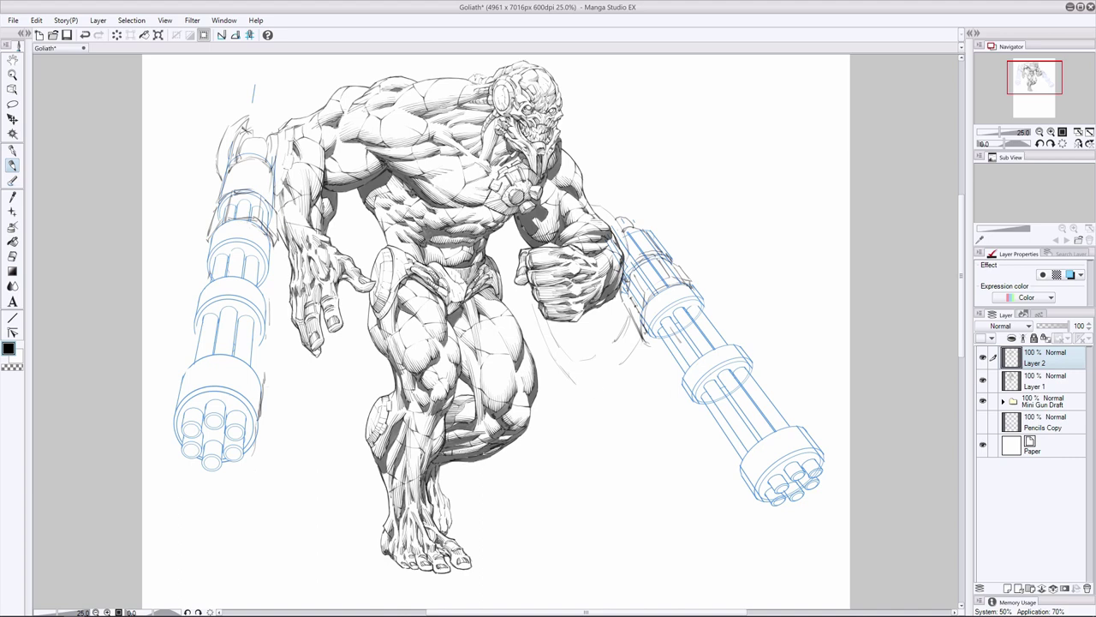
pyautogui.hotkey('ctrl', 'z')
pyautogui.hotkey('ctrl', 'y')
pyautogui.hotkey('ctrl', 'z')
pyautogui.hotkey('ctrl', 'y')
pyautogui.click(982, 401)
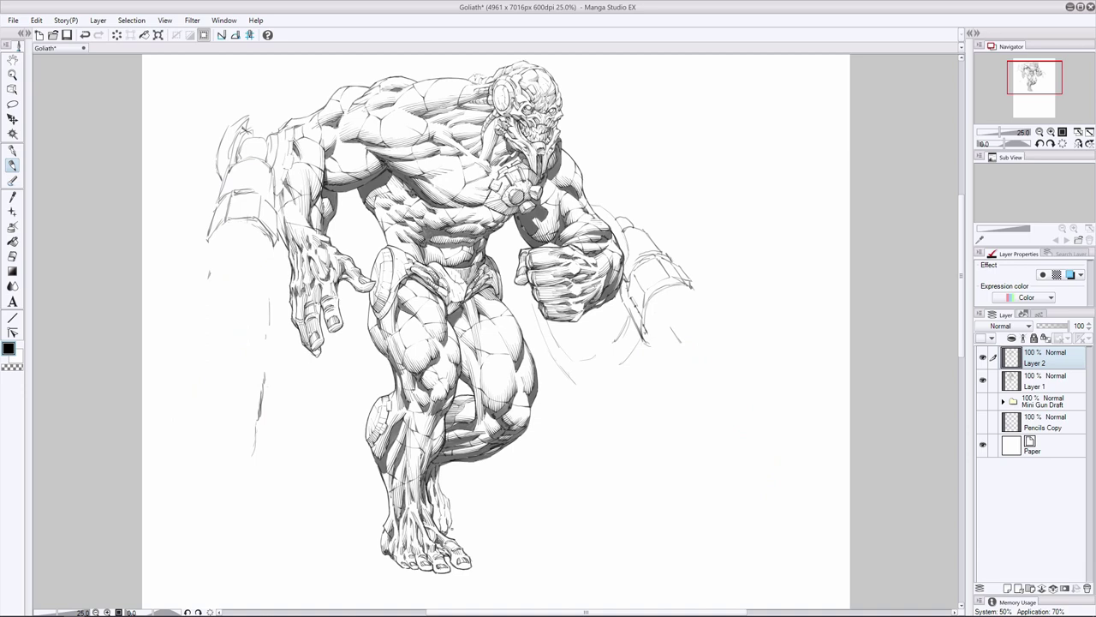
# Hatch down the length of the rear ankle and foot, undoing the last few strokes
pyautogui.moveTo(438, 465); pyautogui.dragTo(448, 524)
pyautogui.moveTo(446, 497); pyautogui.dragTo(439, 530)
pyautogui.moveTo(435, 511); pyautogui.dragTo(439, 525)
pyautogui.moveTo(437, 513)
pyautogui.mouseDown()
pyautogui.moveTo(445, 532)
pyautogui.moveTo(448, 508)
pyautogui.moveTo(428, 507)
pyautogui.mouseUp()
pyautogui.hotkey('ctrl', 'z')
pyautogui.hotkey('ctrl', 'z')
pyautogui.hotkey('ctrl', 'z')
pyautogui.hotkey('ctrl', 'z')
pyautogui.hotkey('ctrl', 'z')
pyautogui.hotkey('ctrl', 'z')
# Add short hatch strokes across the rear ankle and undo the unwanted ones
pyautogui.moveTo(448, 493); pyautogui.dragTo(428, 501)
pyautogui.moveTo(446, 490); pyautogui.dragTo(427, 490)
pyautogui.moveTo(440, 481); pyautogui.dragTo(428, 482)
pyautogui.hotkey('ctrl', 'z')
pyautogui.moveTo(440, 474)
pyautogui.mouseDown()
pyautogui.moveTo(428, 480)
pyautogui.moveTo(432, 523)
pyautogui.mouseUp()
pyautogui.hotkey('ctrl', 'z')
# Hatch the outer edge of the rear thigh, undo the stroke at the knee, and save the drawing
pyautogui.moveTo(525, 340); pyautogui.dragTo(532, 356)
pyautogui.moveTo(532, 402); pyautogui.dragTo(528, 417)
pyautogui.hotkey('ctrl', 'z')
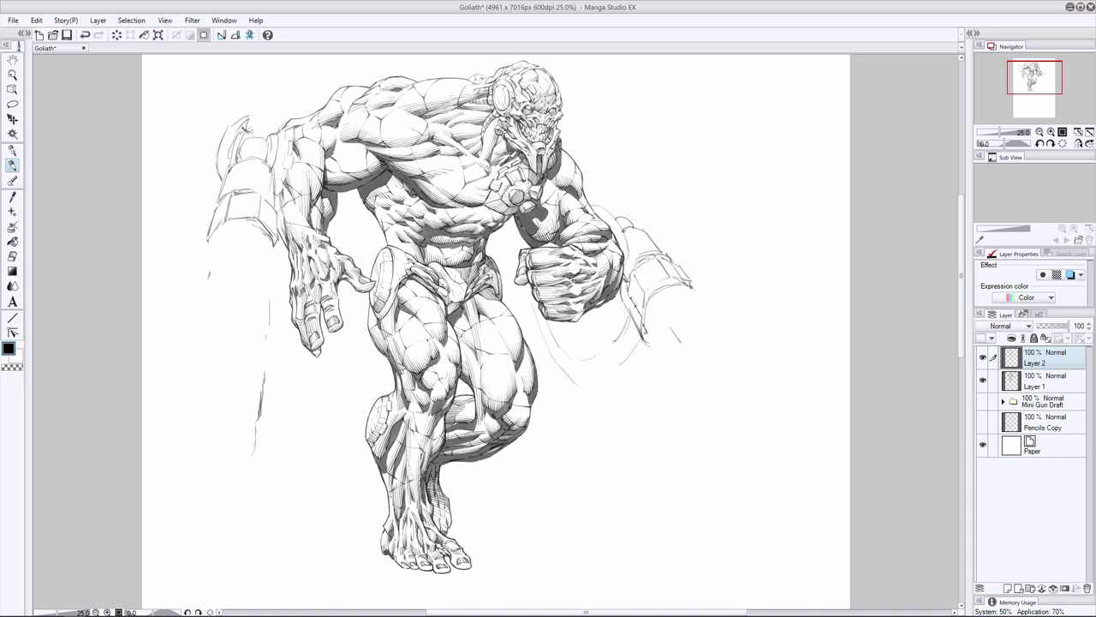
pyautogui.hotkey('ctrl', 's')
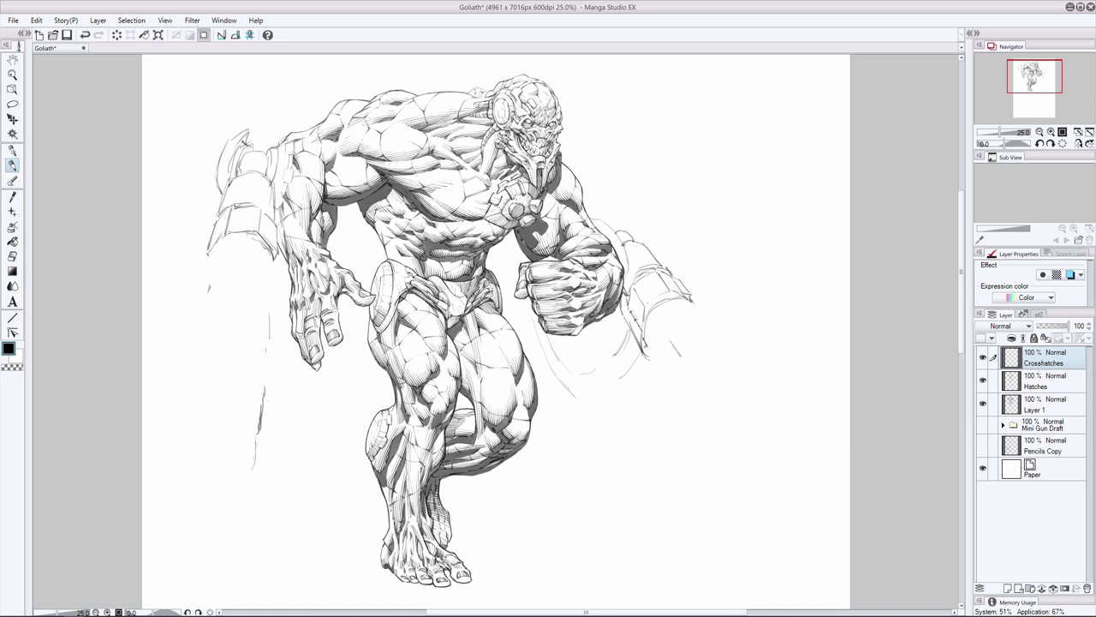
# Crosshatch the lower abdomen and waist on the Crosshatches layer, comparing the last stroke through undo and redo
pyautogui.moveTo(442, 275); pyautogui.dragTo(461, 278)
pyautogui.moveTo(405, 244)
pyautogui.mouseDown()
pyautogui.moveTo(424, 256)
pyautogui.moveTo(402, 251)
pyautogui.mouseUp()
pyautogui.hotkey('ctrl', 'z')
pyautogui.moveTo(412, 258); pyautogui.dragTo(420, 263)
pyautogui.hotkey('ctrl', 'z')
pyautogui.hotkey('ctrl', 'y')
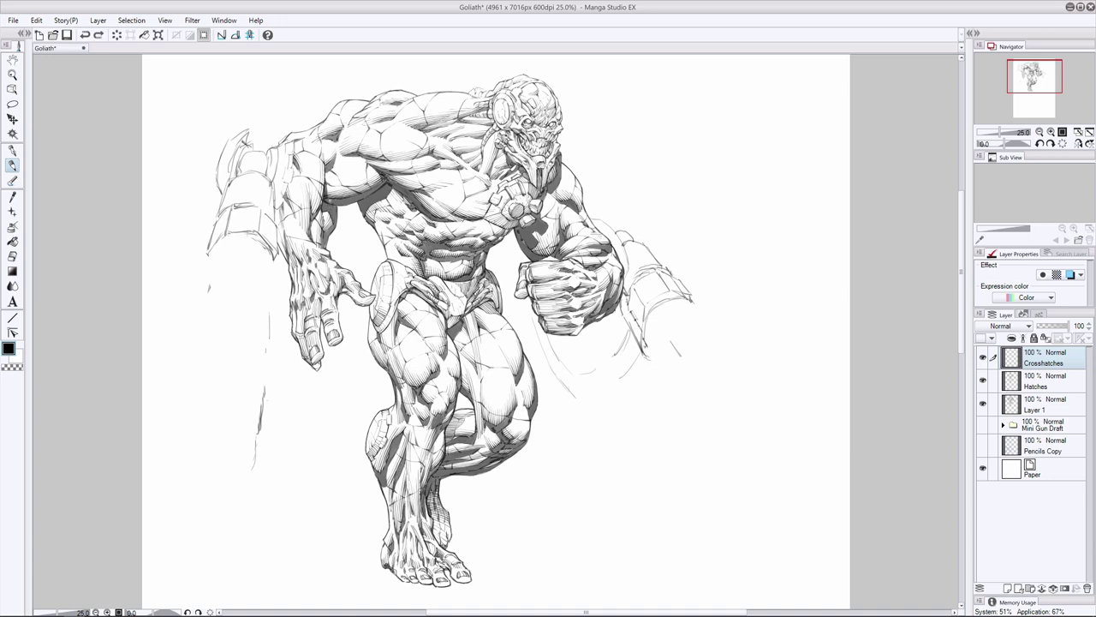
pyautogui.hotkey('ctrl', 'z')
pyautogui.hotkey('ctrl', 'y')
pyautogui.hotkey('ctrl', 'z')
pyautogui.hotkey('ctrl', 'y')
# Clean up with the Eraser and add crosshatching to the middle and lower abdominals
pyautogui.press('e')
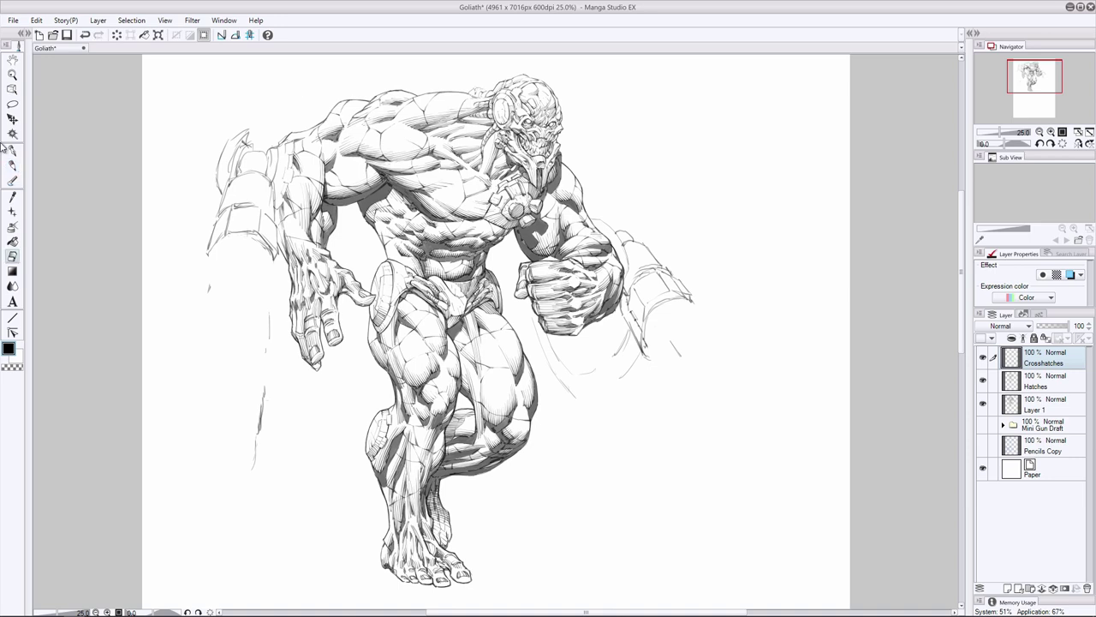
pyautogui.press('p')
pyautogui.hotkey('ctrl', 'z')
pyautogui.moveTo(449, 267); pyautogui.dragTo(454, 273)
pyautogui.moveTo(442, 230); pyautogui.dragTo(450, 238)
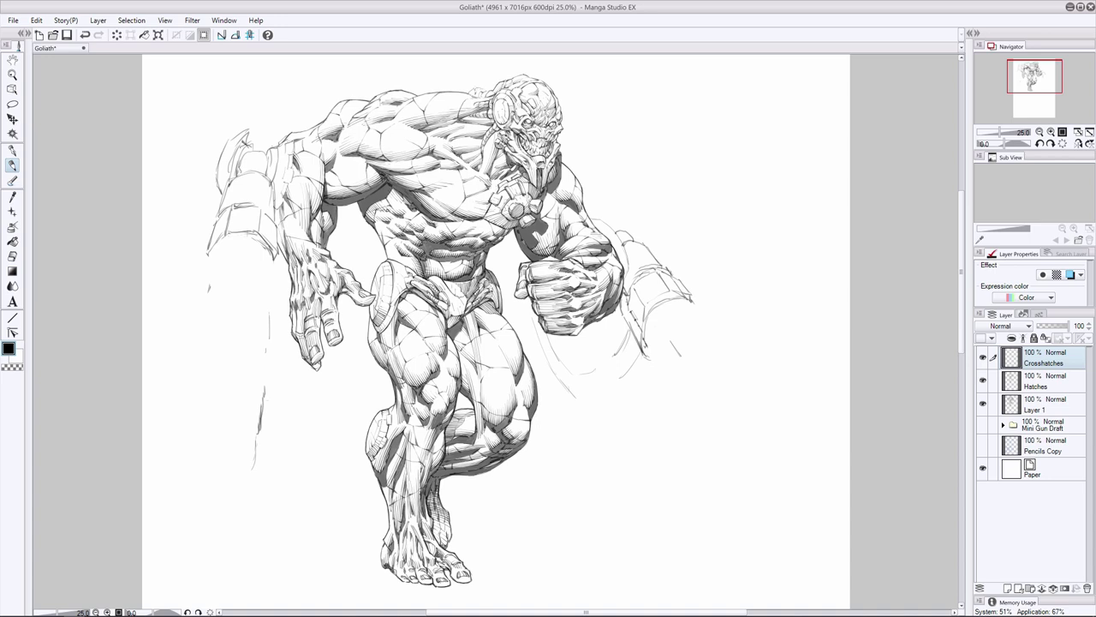
# Crosshatch the ribs below the armpit and the far side of the abdomen, undoing the stroke near the hip
pyautogui.moveTo(393, 210)
pyautogui.mouseDown()
pyautogui.moveTo(402, 215)
pyautogui.moveTo(384, 218)
pyautogui.mouseUp()
pyautogui.moveTo(379, 215); pyautogui.dragTo(391, 221)
pyautogui.moveTo(481, 238); pyautogui.dragTo(501, 230)
pyautogui.moveTo(475, 274); pyautogui.dragTo(484, 268)
pyautogui.hotkey('ctrl', 'z')
# Try further crosshatching across the central abdominals and undo the unwanted strokes
pyautogui.moveTo(450, 232); pyautogui.dragTo(458, 226)
pyautogui.hotkey('ctrl', 'z')
pyautogui.moveTo(444, 270); pyautogui.dragTo(458, 266)
pyautogui.hotkey('ctrl', 'z')
pyautogui.hotkey('ctrl', 'z')
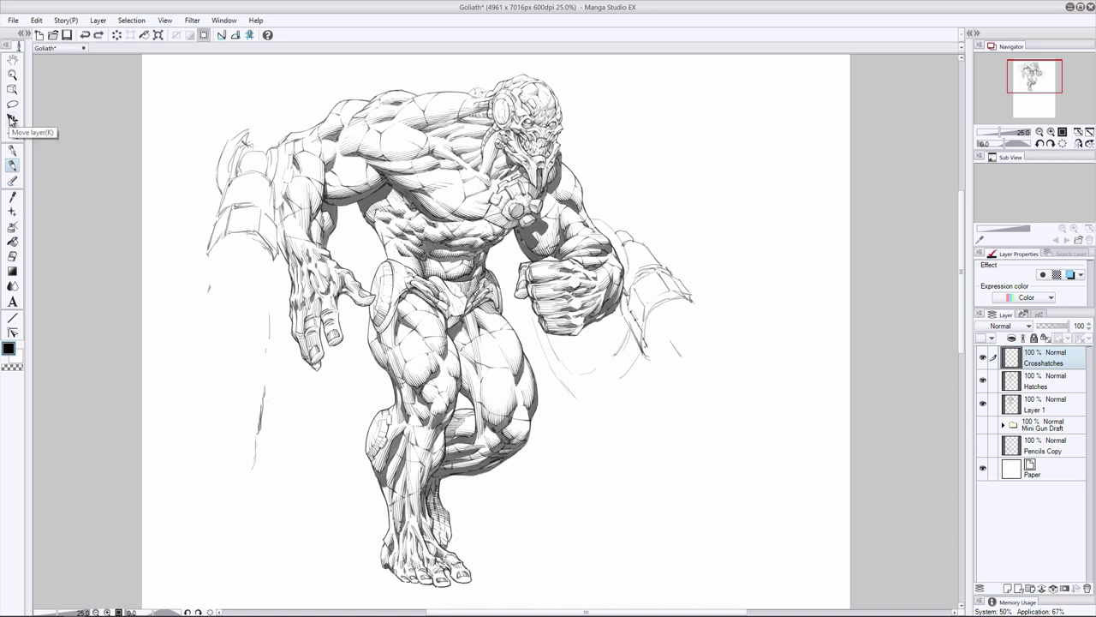
pyautogui.hotkey('ctrl', 'y')
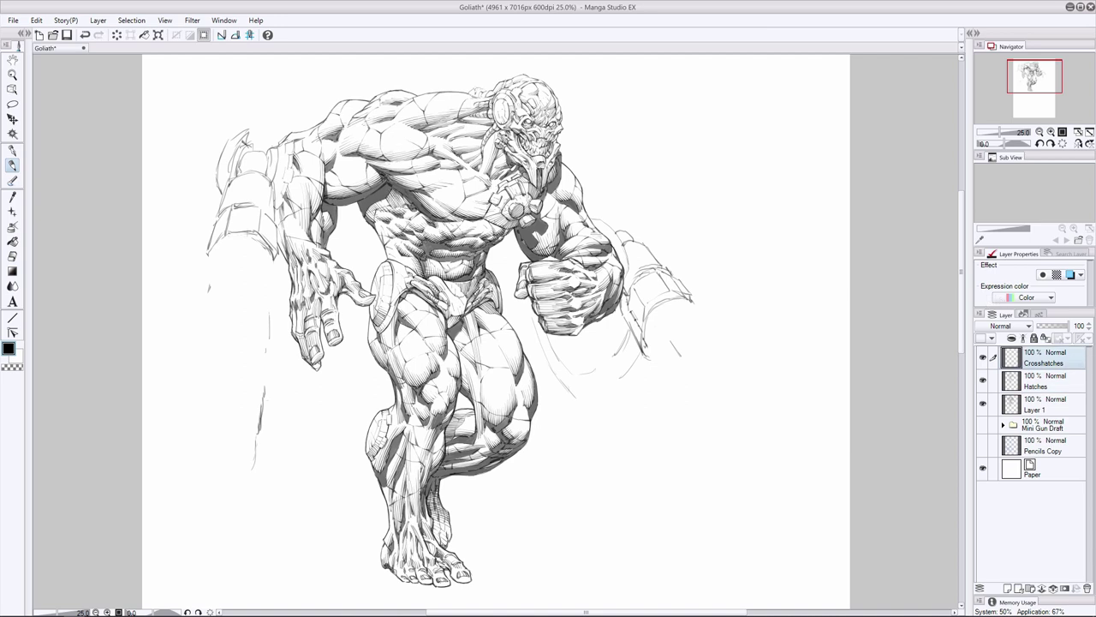
# Clean up the Hatches layer with the Eraser, and crosshatch the ribs under the armpit on the Crosshatches layer
pyautogui.press('e')
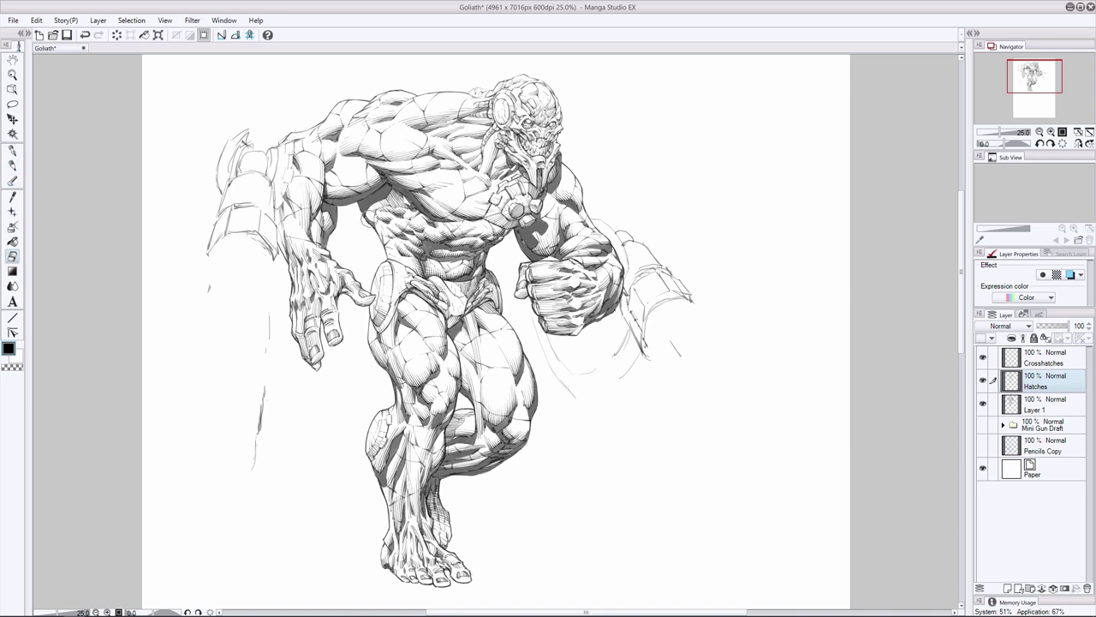
pyautogui.press('p')
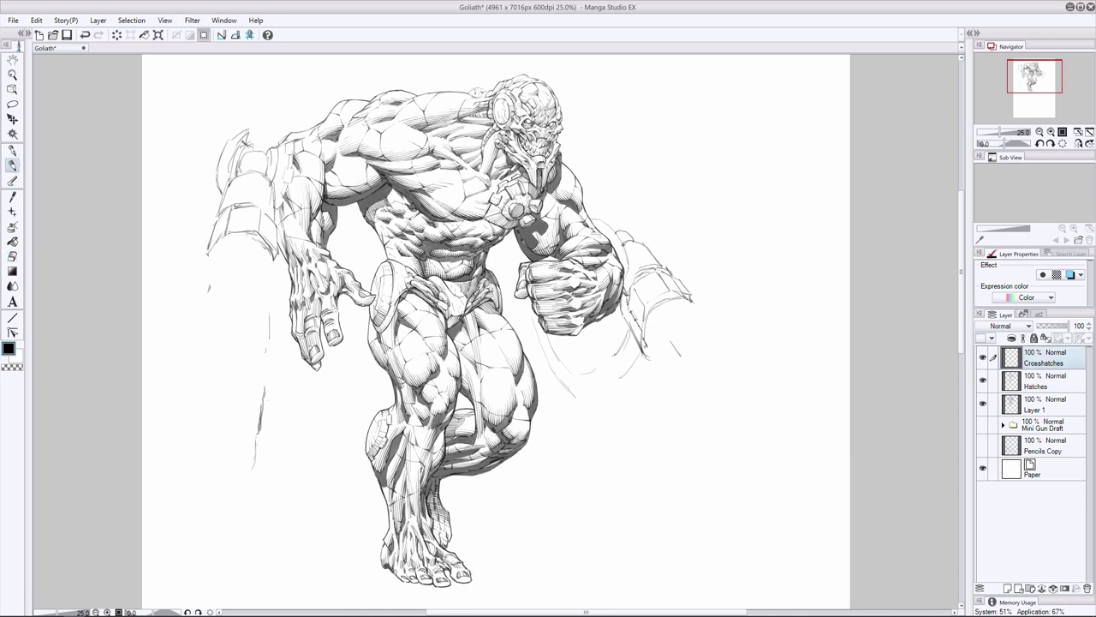
pyautogui.hotkey('ctrl', 'z')
pyautogui.moveTo(391, 197); pyautogui.dragTo(388, 203)
pyautogui.moveTo(399, 190)
pyautogui.mouseDown()
pyautogui.moveTo(389, 201)
pyautogui.moveTo(400, 205)
pyautogui.mouseUp()
pyautogui.hotkey('ctrl', 'z')
pyautogui.moveTo(410, 197); pyautogui.dragTo(402, 204)
pyautogui.press('e')
pyautogui.click(13, 164)
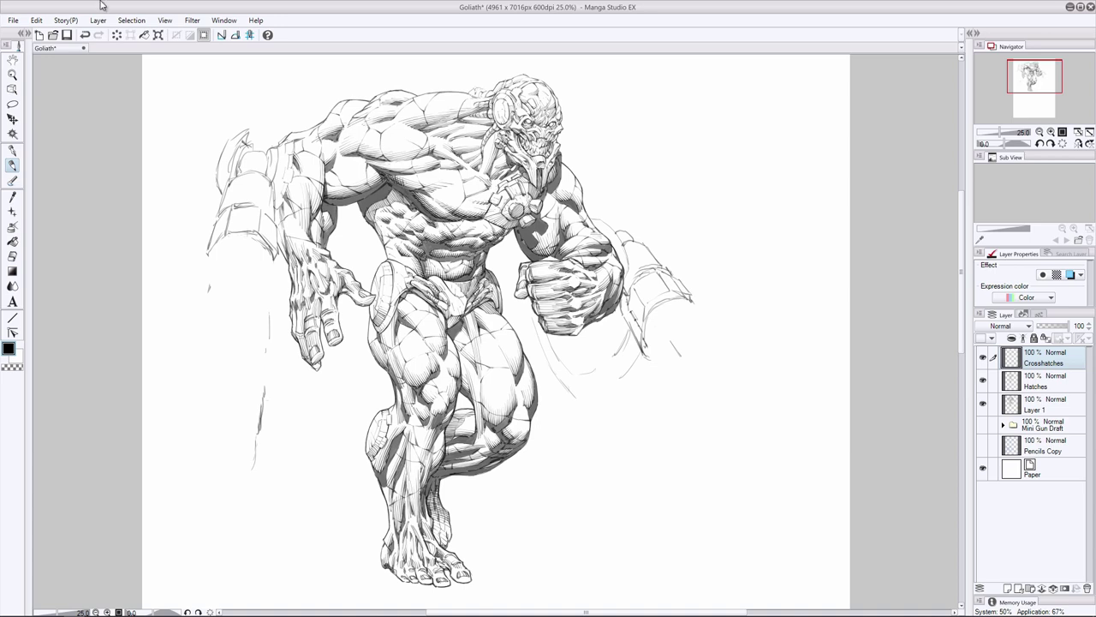
# Crosshatch the underside of the chest muscle beside the armpit, undoing the long stroke across it
pyautogui.moveTo(407, 179); pyautogui.dragTo(402, 188)
pyautogui.moveTo(411, 181); pyautogui.dragTo(407, 188)
pyautogui.moveTo(417, 183); pyautogui.dragTo(463, 191)
pyautogui.hotkey('ctrl', 'z')
# Try crosshatching where the shoulder meets the upper chest and undo those strokes
pyautogui.moveTo(370, 158); pyautogui.dragTo(363, 164)
pyautogui.moveTo(376, 159); pyautogui.dragTo(374, 169)
pyautogui.moveTo(385, 162); pyautogui.dragTo(379, 171)
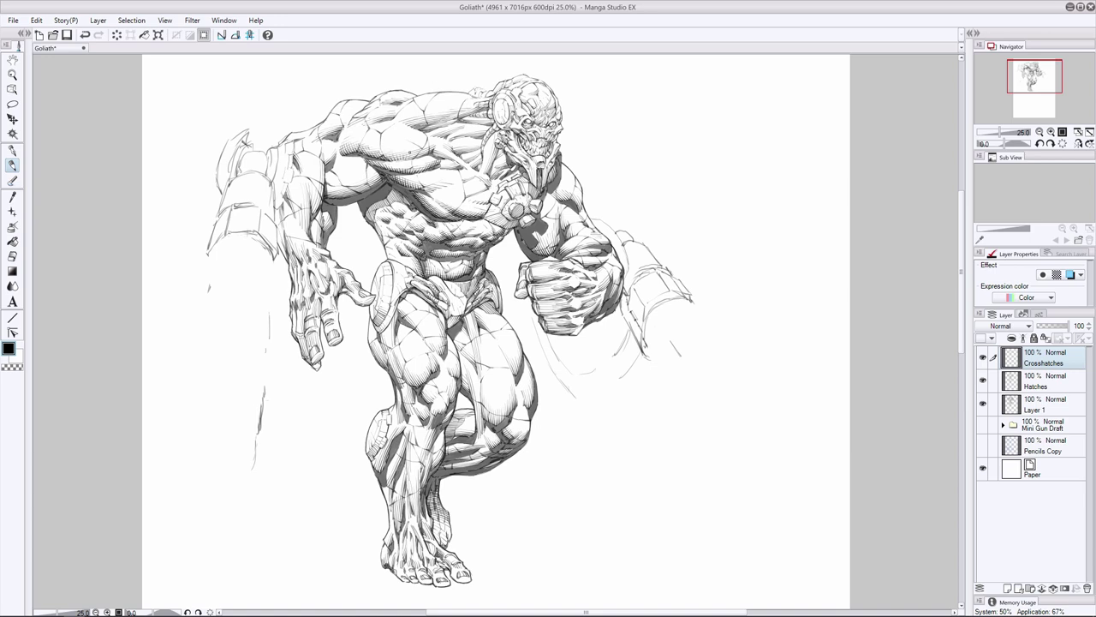
pyautogui.hotkey('ctrl', 'z')
pyautogui.hotkey('ctrl', 'z')
pyautogui.hotkey('ctrl', 'z')
pyautogui.click(402, 154)
pyautogui.hotkey('ctrl', 'z')
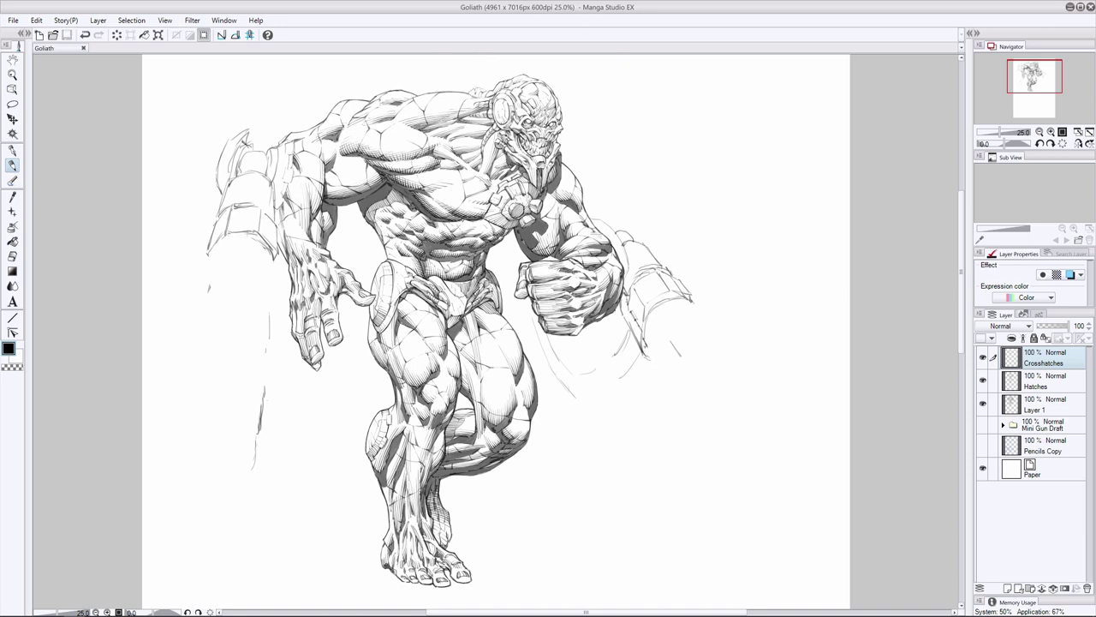
pyautogui.hotkey('ctrl', 'z')
# Crosshatch the chest's lower edge and the upper abdominals, comparing each stroke through undo and redo
pyautogui.moveTo(447, 207); pyautogui.dragTo(444, 209)
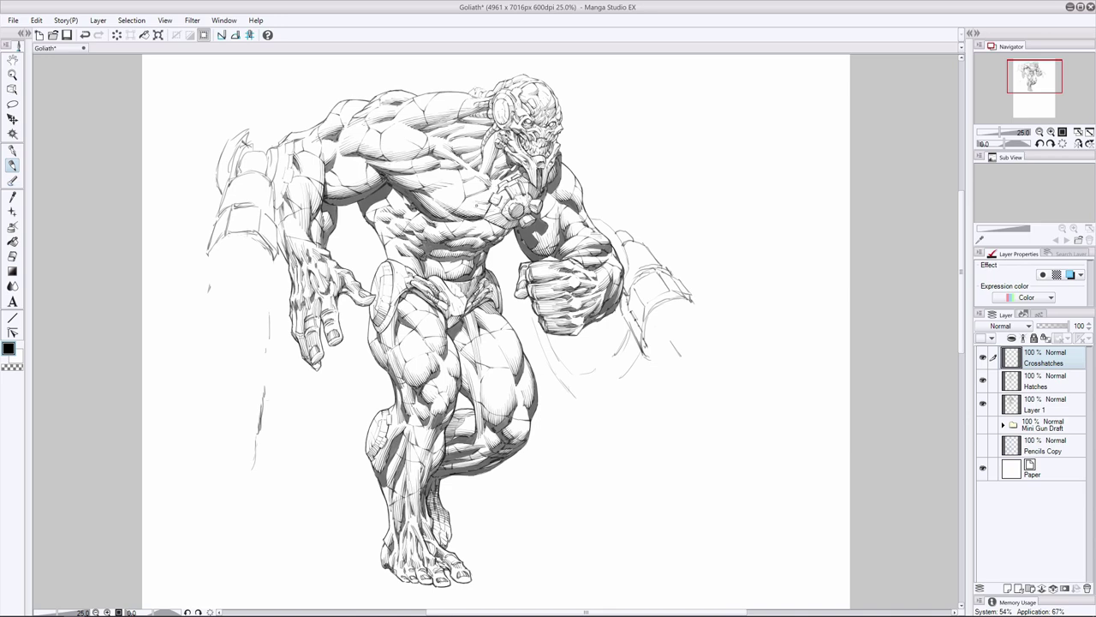
pyautogui.hotkey('ctrl', 'z')
pyautogui.hotkey('ctrl', 'y')
pyautogui.hotkey('ctrl', 'z')
pyautogui.hotkey('ctrl', 'y')
pyautogui.hotkey('ctrl', 'z')
pyautogui.hotkey('ctrl', 'y')
pyautogui.moveTo(442, 215); pyautogui.dragTo(454, 218)
pyautogui.hotkey('ctrl', 'z')
pyautogui.hotkey('ctrl', 'y')
pyautogui.hotkey('ctrl', 'z')
pyautogui.hotkey('ctrl', 'y')
# Crosshatch below the chest muscle and beneath the chest device, undoing the extra strokes on the chest and jaw
pyautogui.moveTo(409, 197); pyautogui.dragTo(421, 190)
pyautogui.moveTo(520, 222); pyautogui.dragTo(506, 228)
pyautogui.moveTo(408, 189); pyautogui.dragTo(426, 184)
pyautogui.hotkey('ctrl', 'z')
pyautogui.moveTo(519, 154); pyautogui.dragTo(523, 148)
pyautogui.hotkey('ctrl', 'z')
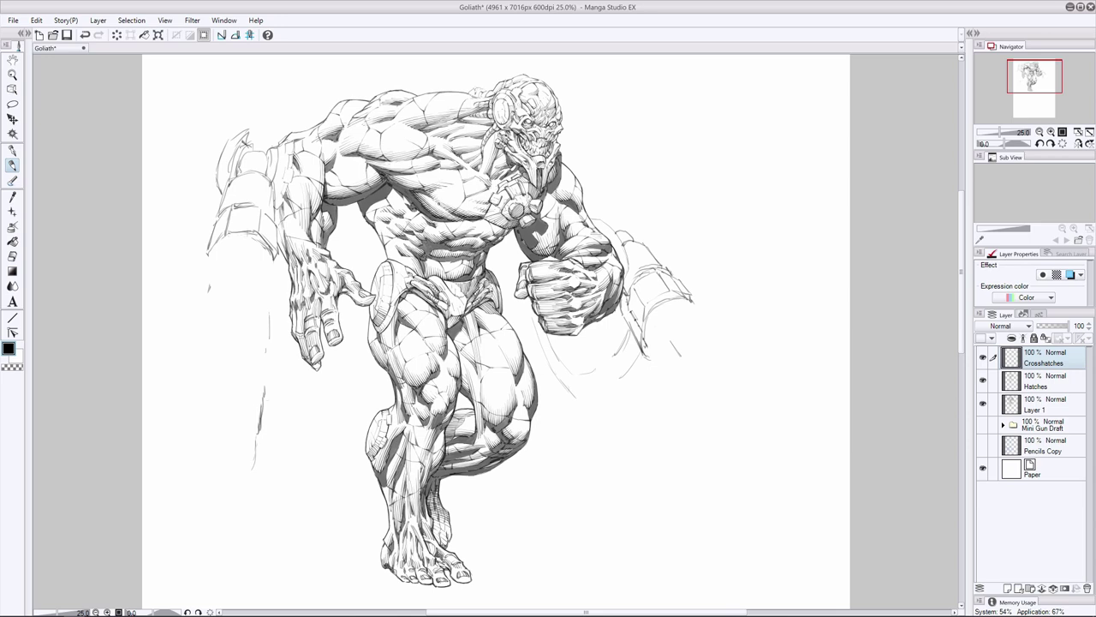
# Clean up the crosshatching on the lower chest muscle with the eraser, undoing the trial stroke along the hanging arm
pyautogui.hotkey('ctrl', 'z')
pyautogui.click(12, 256)
pyautogui.moveTo(430, 187); pyautogui.dragTo(411, 185)
pyautogui.click(12, 165)
pyautogui.hotkey('ctrl', 'z')
pyautogui.moveTo(281, 202); pyautogui.dragTo(278, 233)
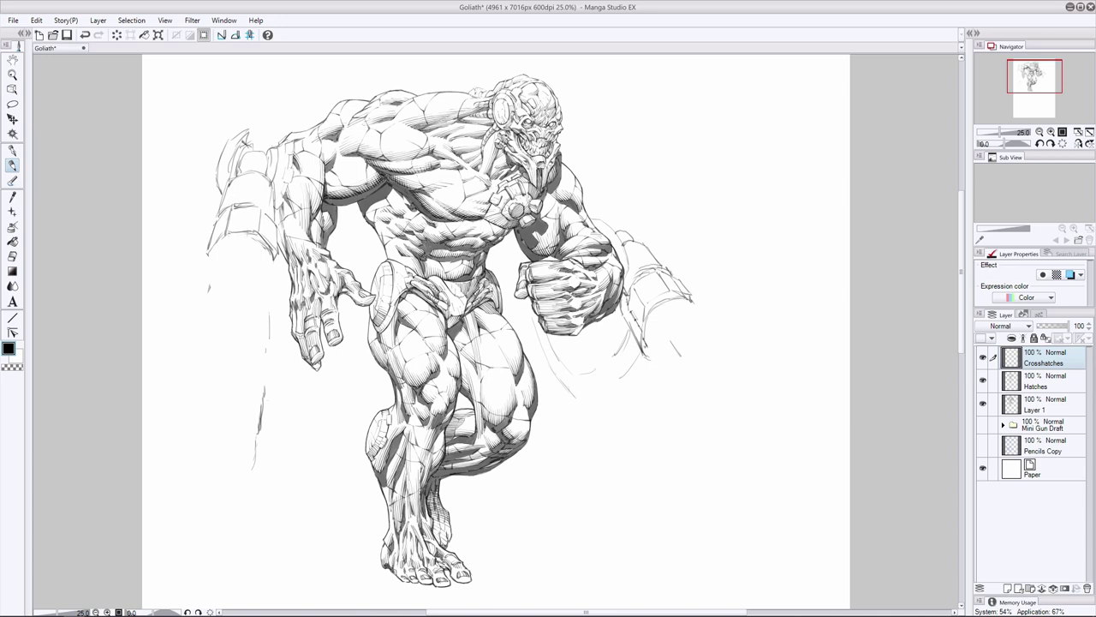
pyautogui.hotkey('ctrl', 'z')
# Try short crosshatch strokes across the middle of the chest muscle and undo them
pyautogui.moveTo(434, 162); pyautogui.dragTo(426, 169)
pyautogui.hotkey('ctrl', 'z')
pyautogui.moveTo(443, 161); pyautogui.dragTo(438, 169)
pyautogui.hotkey('ctrl', 'z')
# Crosshatch the side of the neck beneath the ear device, comparing the stroke through undo and redo
pyautogui.moveTo(499, 122); pyautogui.dragTo(494, 132)
pyautogui.hotkey('ctrl', 'z')
pyautogui.hotkey('ctrl', 'y')
pyautogui.hotkey('ctrl', 'z')
pyautogui.hotkey('ctrl', 'y')
pyautogui.hotkey('ctrl', 'z')
pyautogui.hotkey('ctrl', 'y')
pyautogui.hotkey('ctrl', 'z')
pyautogui.hotkey('ctrl', 'y')
# Erase excess hatching across the front of the shoulder muscle, undoing the extra pen strokes there
pyautogui.click(12, 256)
pyautogui.moveTo(353, 146); pyautogui.dragTo(394, 157)
pyautogui.click(12, 165)
pyautogui.hotkey('ctrl', 'z')
pyautogui.moveTo(353, 144); pyautogui.dragTo(353, 141)
pyautogui.hotkey('ctrl', 'z')
# Crosshatch the top of the shoulder beside the upper back, comparing the result through undo and redo
pyautogui.moveTo(364, 96); pyautogui.dragTo(358, 107)
pyautogui.hotkey('ctrl', 'z')
pyautogui.hotkey('ctrl', 'y')
pyautogui.hotkey('ctrl', 'z')
pyautogui.hotkey('ctrl', 'y')
pyautogui.press('e')
pyautogui.press('p')
pyautogui.hotkey('ctrl', 'z')
pyautogui.hotkey('ctrl', 'y')
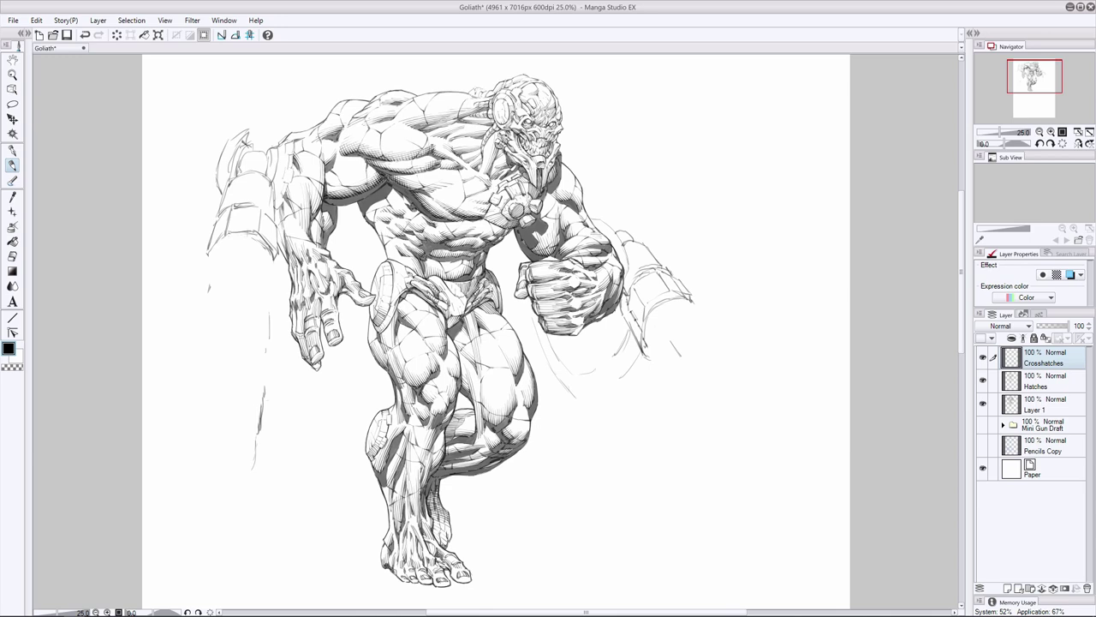
# Crosshatch the upper chest below the collarbone, comparing strokes through undo and redo and touching up with the eraser
pyautogui.hotkey('ctrl', 'z')
pyautogui.moveTo(445, 139); pyautogui.dragTo(439, 142)
pyautogui.hotkey('ctrl', 'z')
pyautogui.hotkey('ctrl', 'y')
pyautogui.hotkey('ctrl', 'z')
pyautogui.hotkey('ctrl', 'y')
pyautogui.hotkey('ctrl', 'z')
pyautogui.hotkey('ctrl', 'y')
pyautogui.hotkey('ctrl', 'z')
pyautogui.click(12, 256)
pyautogui.click(12, 165)
pyautogui.hotkey('ctrl', 'z')
pyautogui.hotkey('ctrl', 'y')
pyautogui.hotkey('ctrl', 'z')
pyautogui.hotkey('ctrl', 'y')
# Crosshatch along the trapezius between the upper back and the neck, comparing with and without the stroke
pyautogui.click(12, 256)
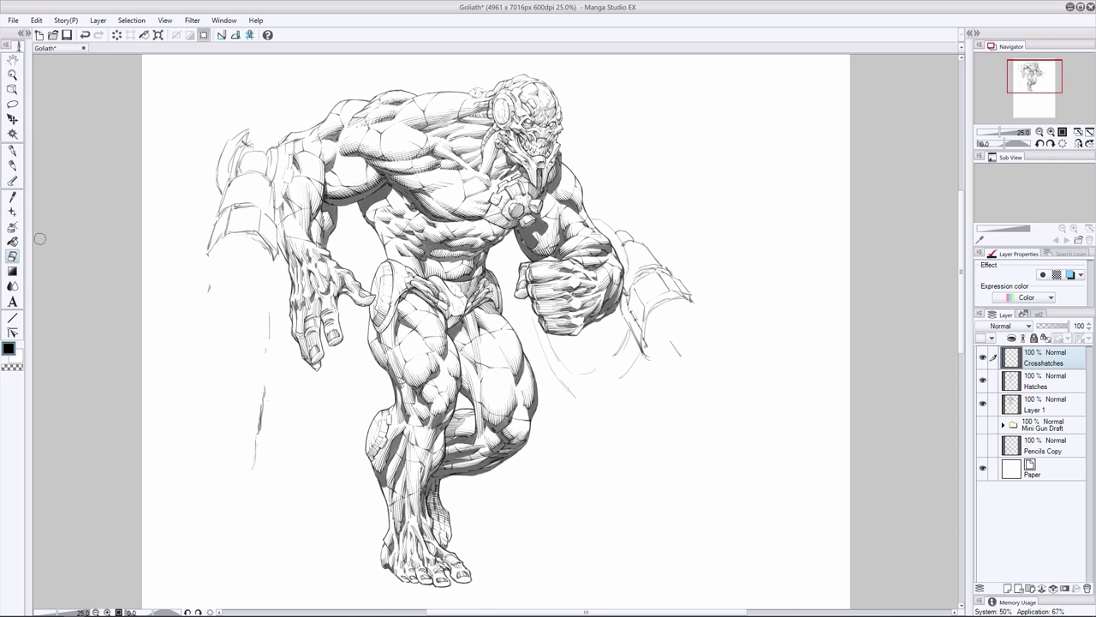
pyautogui.click(13, 166)
pyautogui.moveTo(409, 95); pyautogui.dragTo(451, 91)
pyautogui.hotkey('ctrl', 'z')
pyautogui.hotkey('ctrl', 'y')
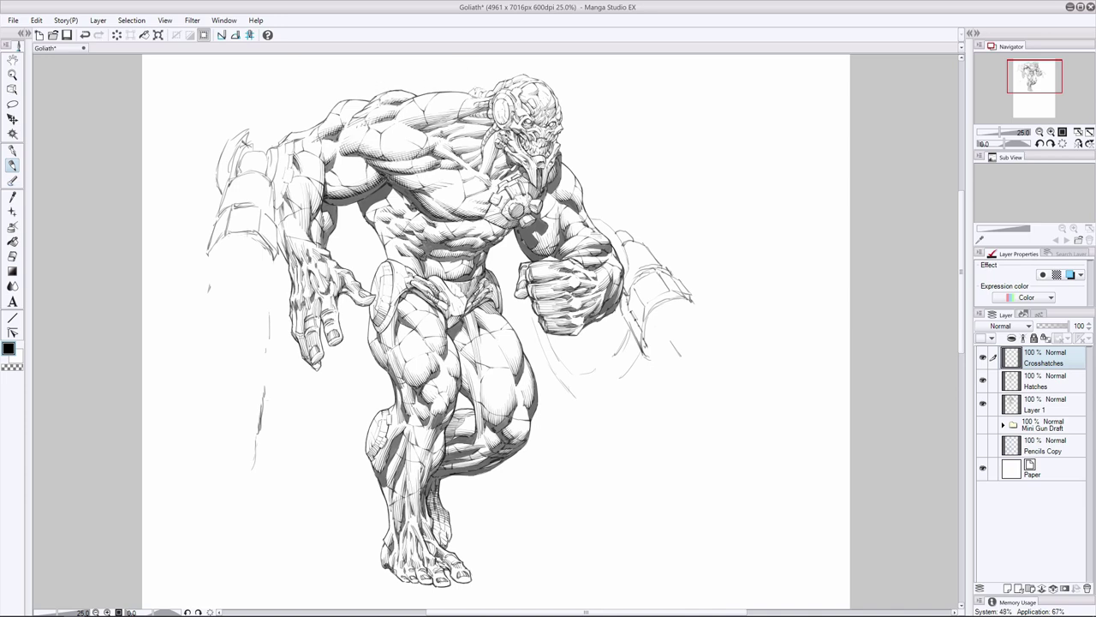
# Add crosshatch strokes to the neck muscles above the collarbone and save the drawing
pyautogui.hotkey('ctrl', 'z')
pyautogui.moveTo(452, 132); pyautogui.dragTo(456, 128)
pyautogui.moveTo(428, 116); pyautogui.dragTo(434, 124)
pyautogui.hotkey('ctrl', 's')
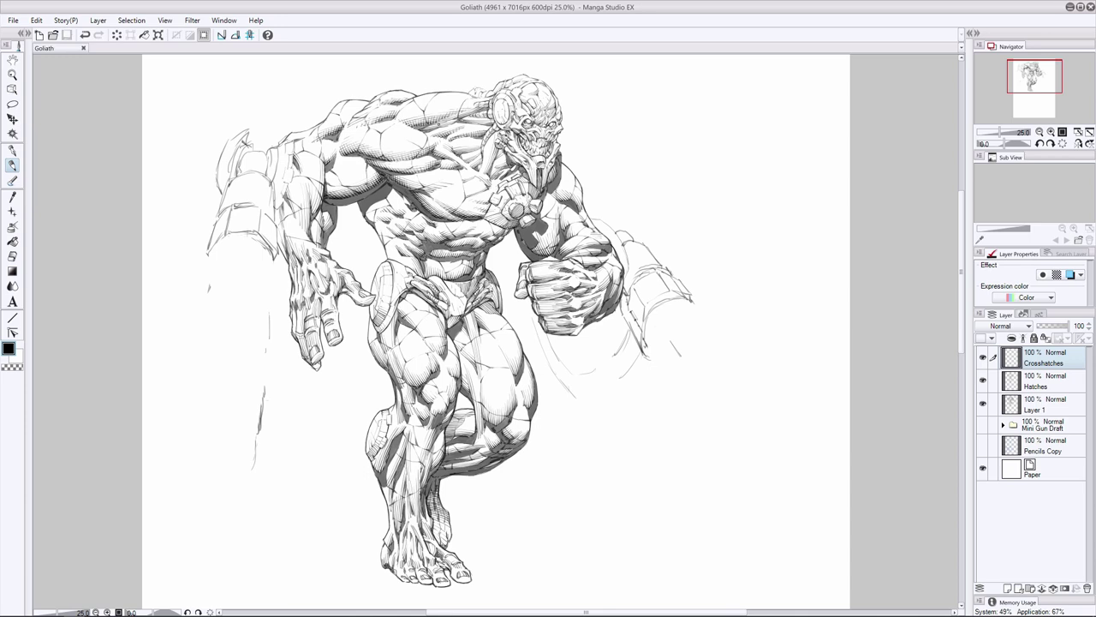
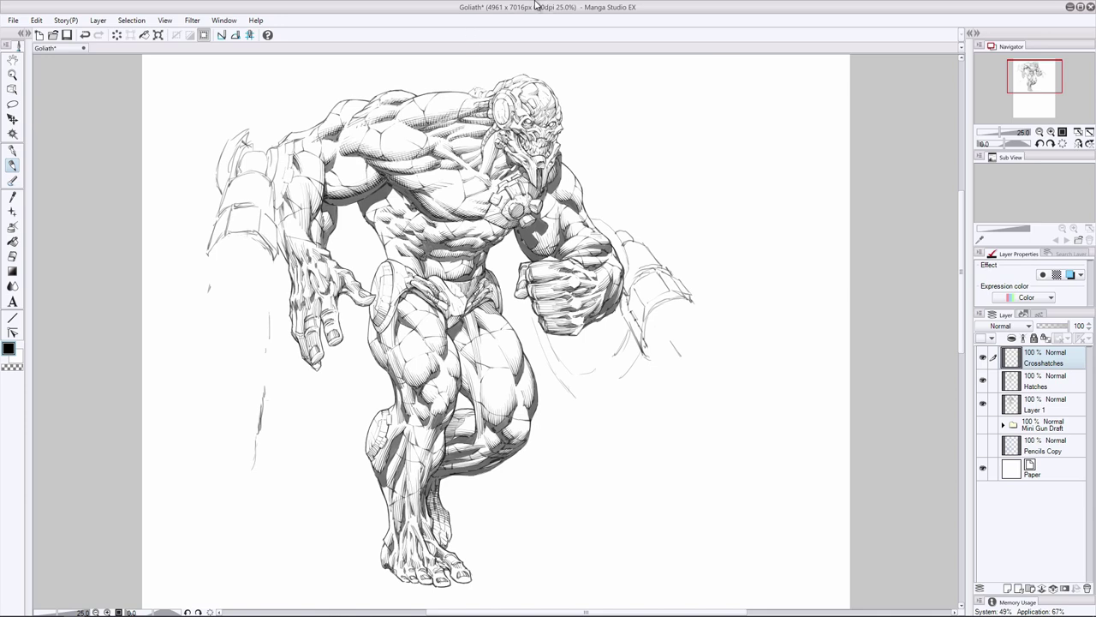
# Refine the crosshatching around the neck and collarbone with eraser and pen, undoing the last stroke
pyautogui.press('e')
pyautogui.click(14, 165)
pyautogui.click(15, 255)
pyautogui.press('p')
pyautogui.hotkey('ctrl', 'z')
pyautogui.hotkey('ctrl', 'y')
pyautogui.hotkey('ctrl', 'z')
# Try crosshatching around the ear device on the side of the head, comparing strokes through undo and redo
pyautogui.moveTo(500, 88); pyautogui.dragTo(503, 99)
pyautogui.hotkey('ctrl', 'z')
pyautogui.hotkey('ctrl', 'z')
pyautogui.hotkey('ctrl', 'y')
pyautogui.hotkey('ctrl', 'z')
pyautogui.hotkey('ctrl', 'y')
pyautogui.hotkey('ctrl', 'z')
pyautogui.hotkey('ctrl', 'y')
pyautogui.hotkey('ctrl', 'z')
# Rework the crosshatching behind the head and on the neck, comparing each stroke through undo and redo, and save the drawing
pyautogui.press('e')
pyautogui.press('p')
pyautogui.hotkey('ctrl', 'z')
pyautogui.hotkey('ctrl', 'y')
pyautogui.hotkey('ctrl', 'z')
pyautogui.hotkey('ctrl', 'y')
pyautogui.hotkey('ctrl', 'z')
pyautogui.hotkey('ctrl', 'y')
pyautogui.hotkey('ctrl', 'z')
pyautogui.hotkey('ctrl', 'y')
pyautogui.hotkey('ctrl', 'z')
pyautogui.hotkey('ctrl', 'y')
pyautogui.hotkey('ctrl', 'z')
pyautogui.hotkey('ctrl', 'y')
pyautogui.hotkey('ctrl', 'z')
pyautogui.hotkey('ctrl', 'y')
pyautogui.hotkey('ctrl', 's')
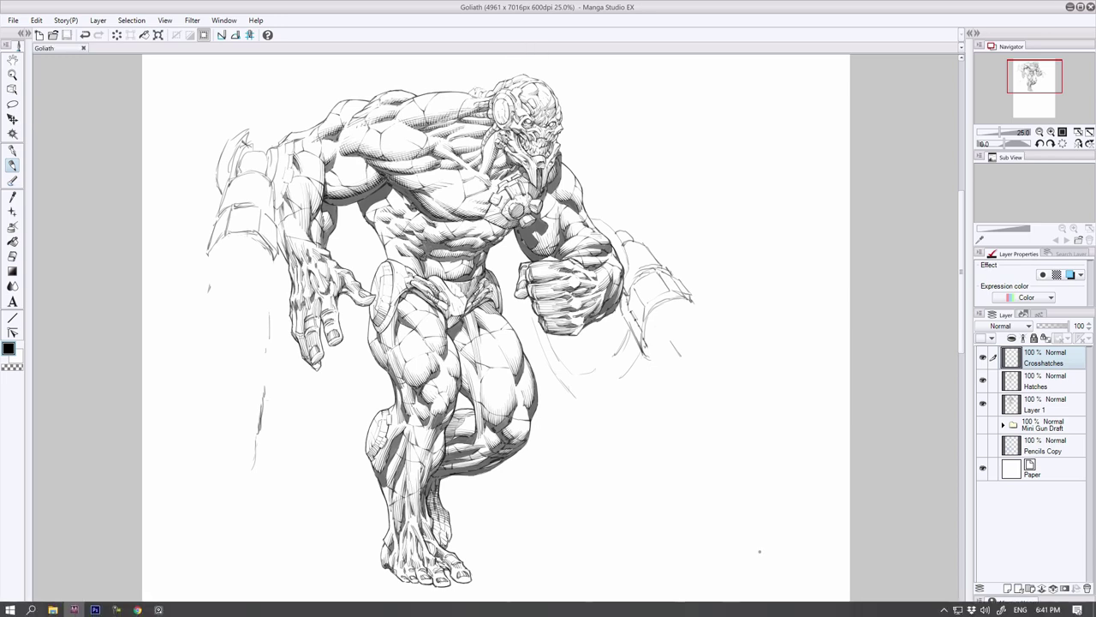
# Crosshatch the inner side of the far arm beside the chest device, undoing the trial stroke on its shoulder
pyautogui.moveTo(555, 200); pyautogui.dragTo(559, 207)
pyautogui.hotkey('ctrl', 'z')
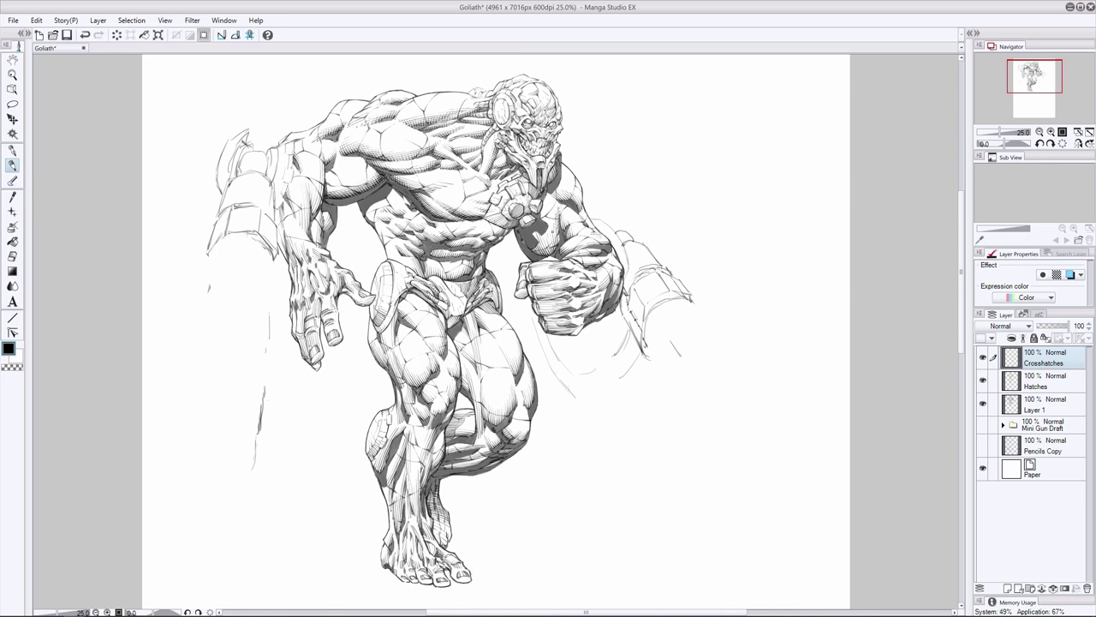
pyautogui.moveTo(548, 241); pyautogui.dragTo(559, 234)
pyautogui.hotkey('ctrl', 'z')
pyautogui.hotkey('ctrl', 'y')
pyautogui.hotkey('ctrl', 'z')
pyautogui.hotkey('ctrl', 'y')
pyautogui.hotkey('ctrl', 'z')
pyautogui.hotkey('ctrl', 'y')
# Touch up the far arm's crosshatching with eraser and pen, comparing each new stroke through undo and redo
pyautogui.press('e')
pyautogui.click(13, 166)
pyautogui.hotkey('ctrl', 'z')
pyautogui.hotkey('ctrl', 'y')
pyautogui.hotkey('ctrl', 'z')
pyautogui.hotkey('ctrl', 'y')
pyautogui.hotkey('ctrl', 'z')
pyautogui.hotkey('ctrl', 'y')
pyautogui.hotkey('ctrl', 'z')
pyautogui.hotkey('ctrl', 'y')
pyautogui.hotkey('ctrl', 'z')
pyautogui.hotkey('ctrl', 'y')
pyautogui.hotkey('ctrl', 'z')
pyautogui.hotkey('ctrl', 'y')
# Refine the crosshatching on the far shoulder and upper arm, checking the last stroke through undo and redo
pyautogui.press('e')
pyautogui.press('p')
pyautogui.hotkey('ctrl', 'z')
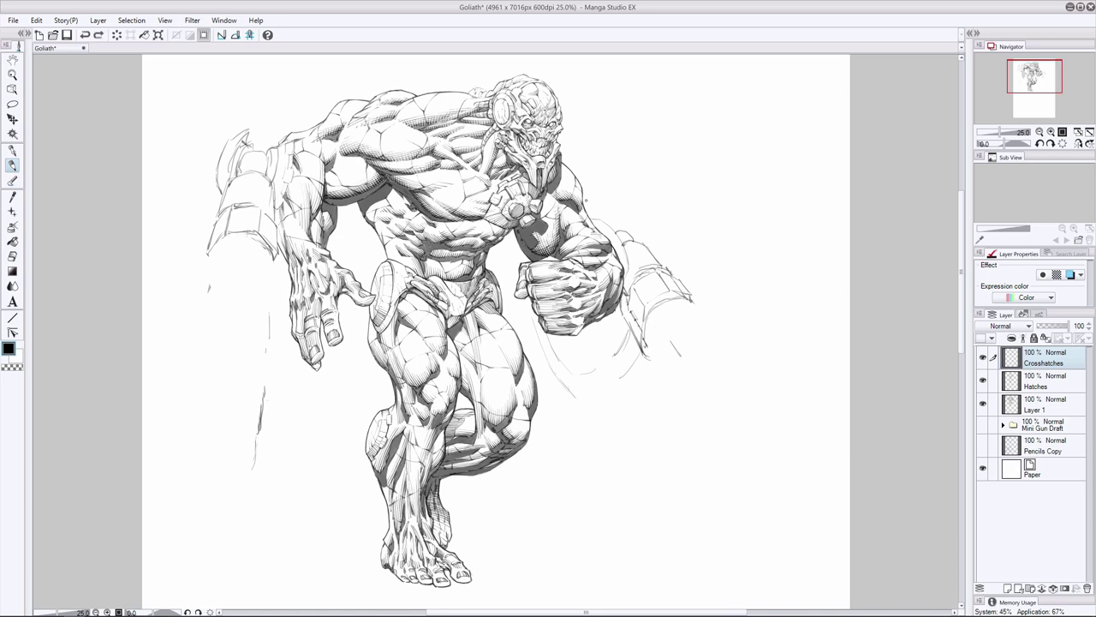
pyautogui.hotkey('ctrl', 'y')
pyautogui.hotkey('ctrl', 'z')
pyautogui.hotkey('ctrl', 'y')
# Finish the far arm's shading on the Crosshatches layer after a brief switch to the Hatches layer, and save the drawing
pyautogui.click(14, 254)
pyautogui.hotkey('ctrl', 'z')
pyautogui.click(1037, 381)
pyautogui.click(1038, 358)
pyautogui.click(12, 165)
pyautogui.hotkey('ctrl', 'z')
pyautogui.hotkey('ctrl', 'y')
pyautogui.hotkey('ctrl', 'z')
pyautogui.hotkey('ctrl', 'y')
pyautogui.hotkey('ctrl', 's')
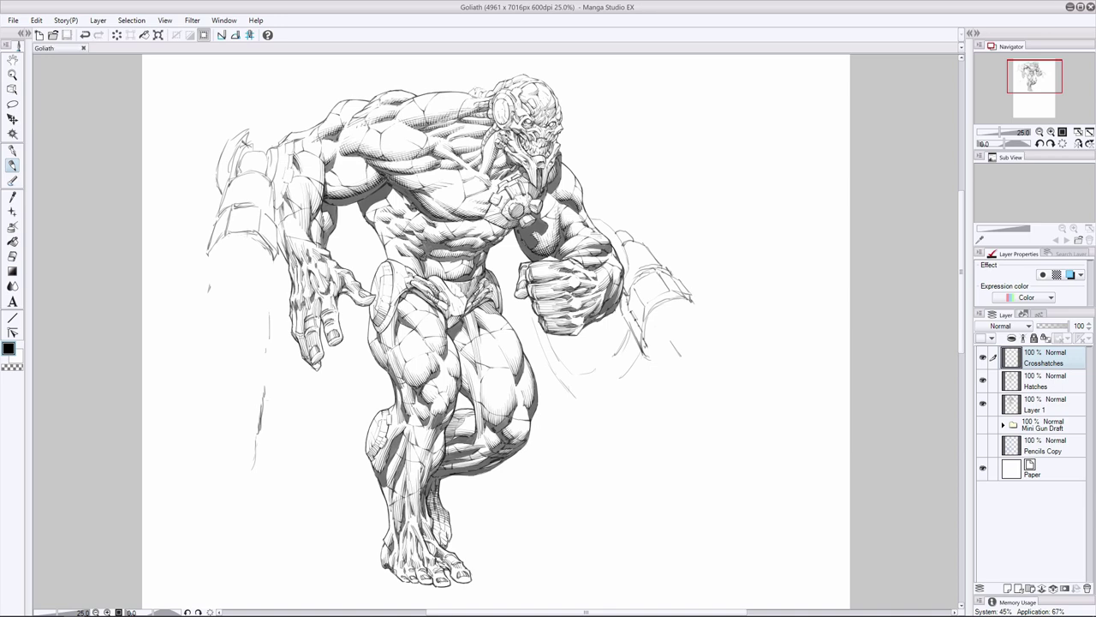
# Touch up the crosshatching on the hanging arm with eraser and pen, comparing strokes through undo and redo
pyautogui.hotkey('ctrl', 'z')
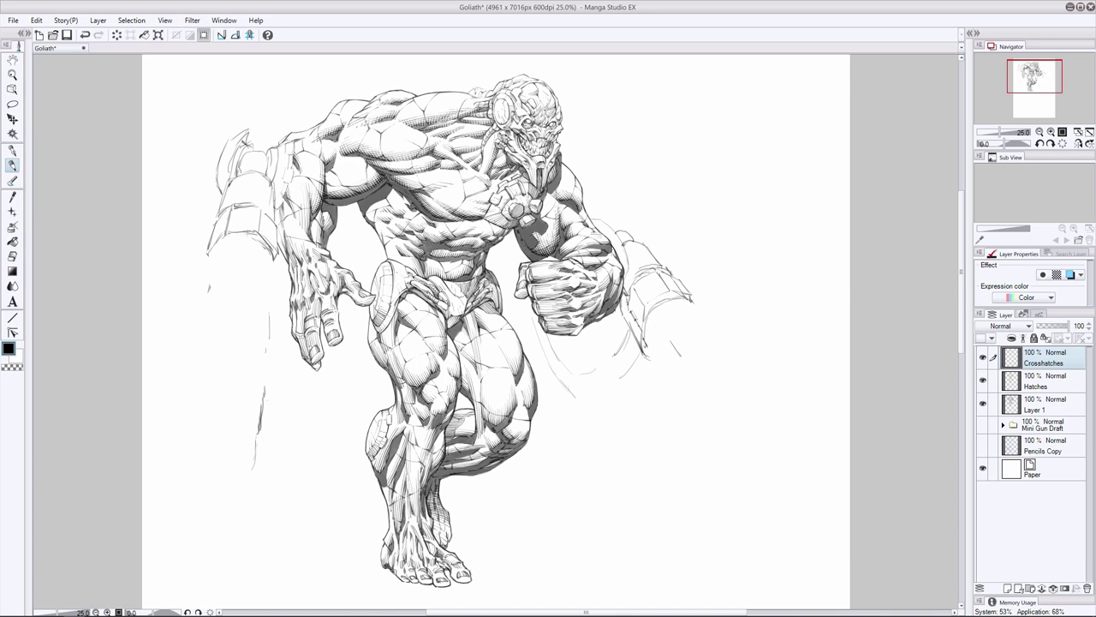
pyautogui.press('e')
pyautogui.click(12, 164)
pyautogui.hotkey('ctrl', 'z')
pyautogui.hotkey('ctrl', 'y')
pyautogui.hotkey('ctrl', 'z')
pyautogui.hotkey('ctrl', 'y')
pyautogui.hotkey('ctrl', 'z')
pyautogui.hotkey('ctrl', 'y')
# Clean up and redraw crosshatching around the hanging arm's elbow, undoing the last trial stroke
pyautogui.click(12, 256)
pyautogui.moveTo(301, 169); pyautogui.dragTo(305, 174)
pyautogui.click(12, 164)
pyautogui.hotkey('ctrl', 'z')
pyautogui.hotkey('ctrl', 'y')
pyautogui.hotkey('ctrl', 'z')
pyautogui.hotkey('ctrl', 'y')
pyautogui.hotkey('ctrl', 'z')
pyautogui.click(12, 256)
# Refine the hanging arm's shading with alternating eraser and pen work, checking each stroke through undo and redo
pyautogui.click(12, 166)
pyautogui.hotkey('ctrl', 'z')
pyautogui.hotkey('ctrl', 'y')
pyautogui.hotkey('ctrl', 'z')
pyautogui.hotkey('ctrl', 'y')
pyautogui.hotkey('ctrl', 'z')
pyautogui.hotkey('ctrl', 'y')
pyautogui.press('e')
pyautogui.press('p')
pyautogui.hotkey('ctrl', 'z')
pyautogui.hotkey('ctrl', 'y')
pyautogui.hotkey('ctrl', 'z')
pyautogui.hotkey('ctrl', 'y')
pyautogui.hotkey('ctrl', 'z')
pyautogui.hotkey('ctrl', 'y')
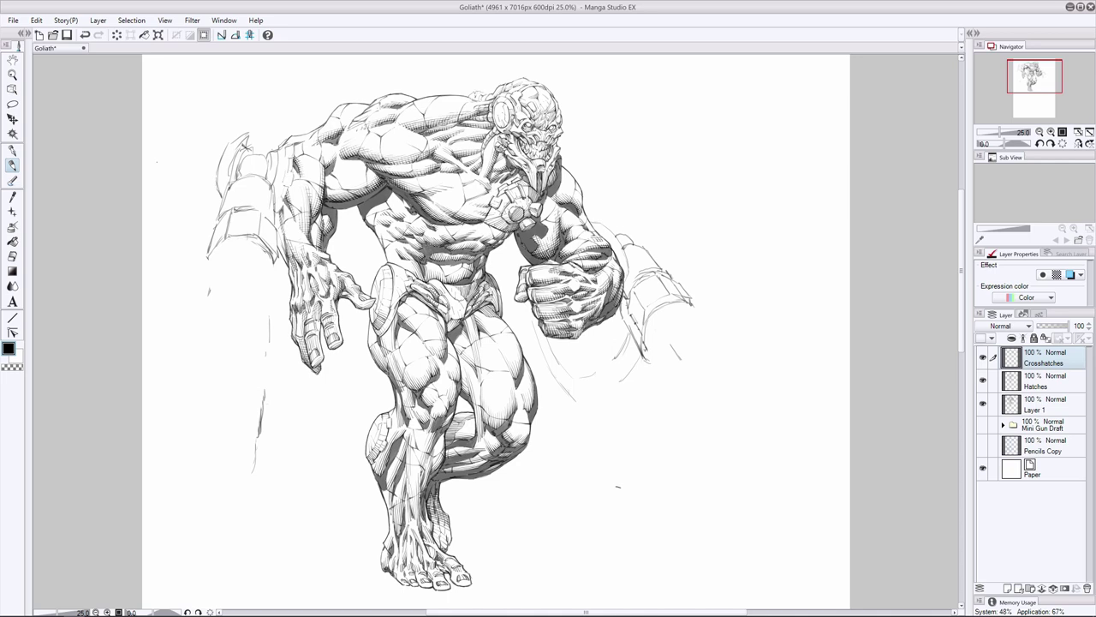
pyautogui.hotkey('ctrl', 'z')
pyautogui.hotkey('ctrl', 'y')
# Crosshatch the abdominal muscles above the waist, retrying the strokes with the canvas briefly rotated
pyautogui.moveTo(431, 256); pyautogui.dragTo(456, 259)
pyautogui.hotkey('ctrl', 'z')
pyautogui.press('^')
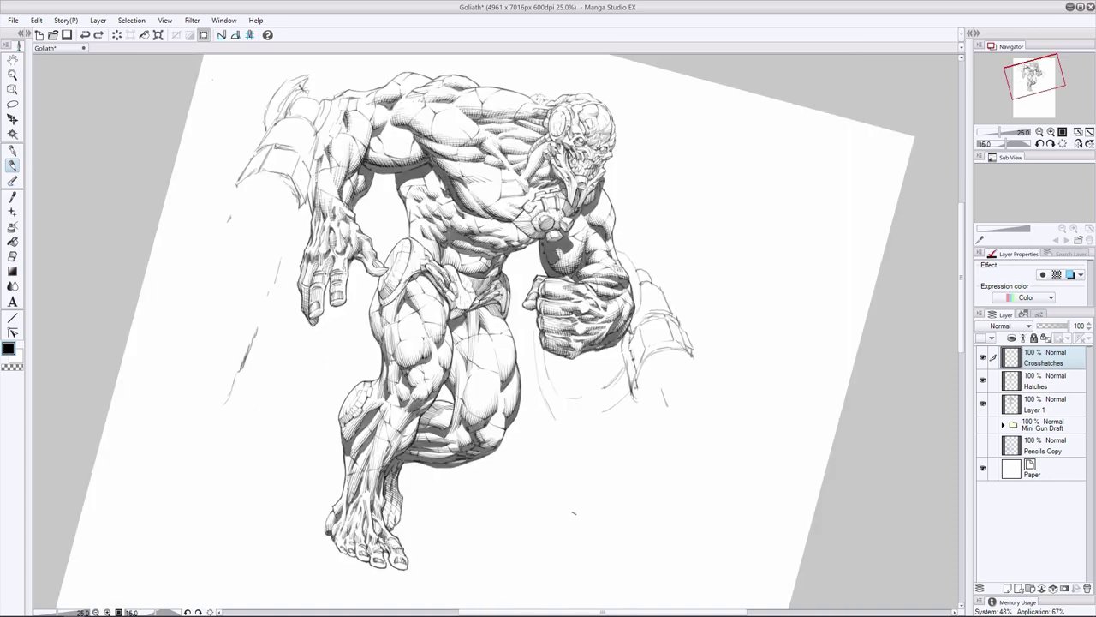
pyautogui.press('-')
pyautogui.hotkey('ctrl', 'z')
pyautogui.hotkey('ctrl', 'z')
pyautogui.moveTo(432, 257); pyautogui.dragTo(476, 255)
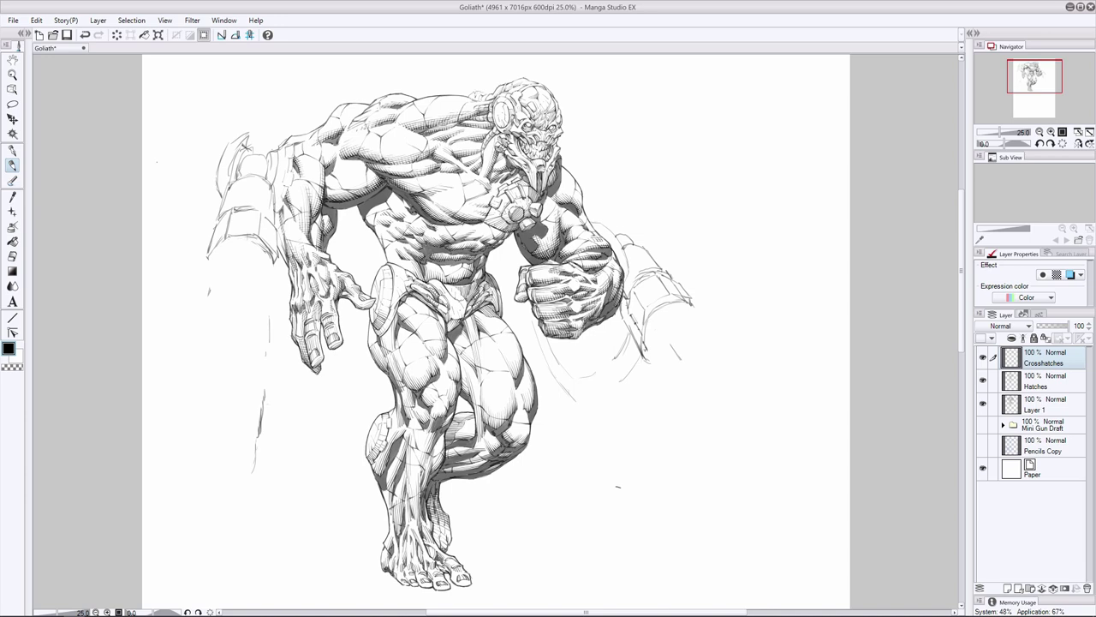
# Add crosshatching to the lower abdomen and far upper arm, undoing the trial stroke beside the hip and tidying with the eraser
pyautogui.moveTo(444, 283); pyautogui.dragTo(476, 268)
pyautogui.hotkey('ctrl', 'z')
pyautogui.hotkey('ctrl', 'y')
pyautogui.moveTo(423, 281); pyautogui.dragTo(435, 274)
pyautogui.hotkey('ctrl', 'z')
pyautogui.moveTo(566, 218); pyautogui.dragTo(575, 208)
pyautogui.click(15, 255)
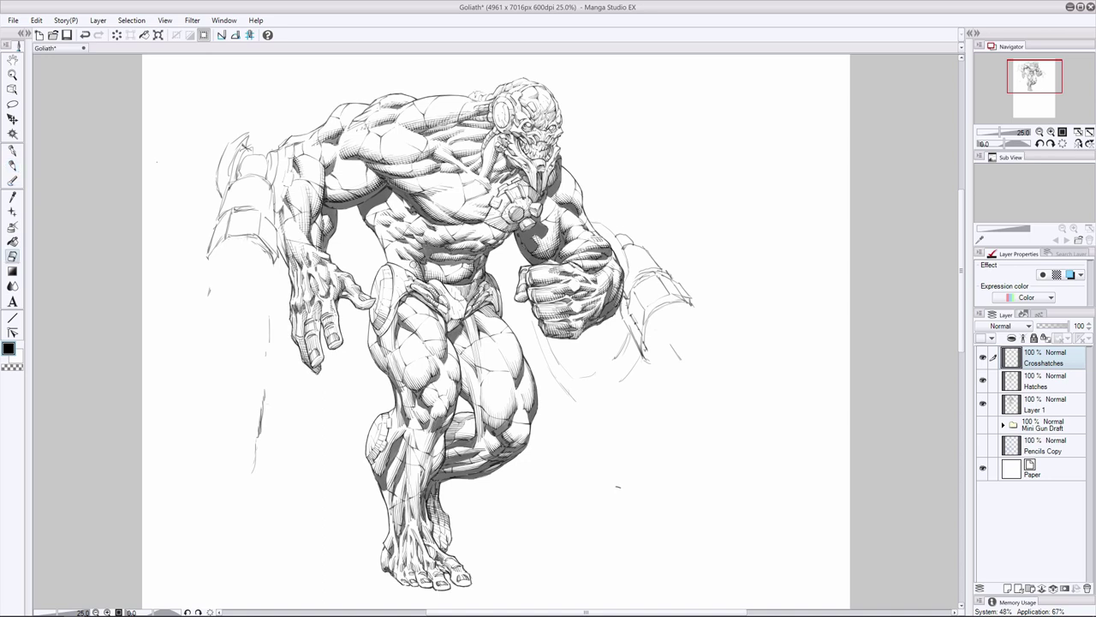
pyautogui.click(15, 164)
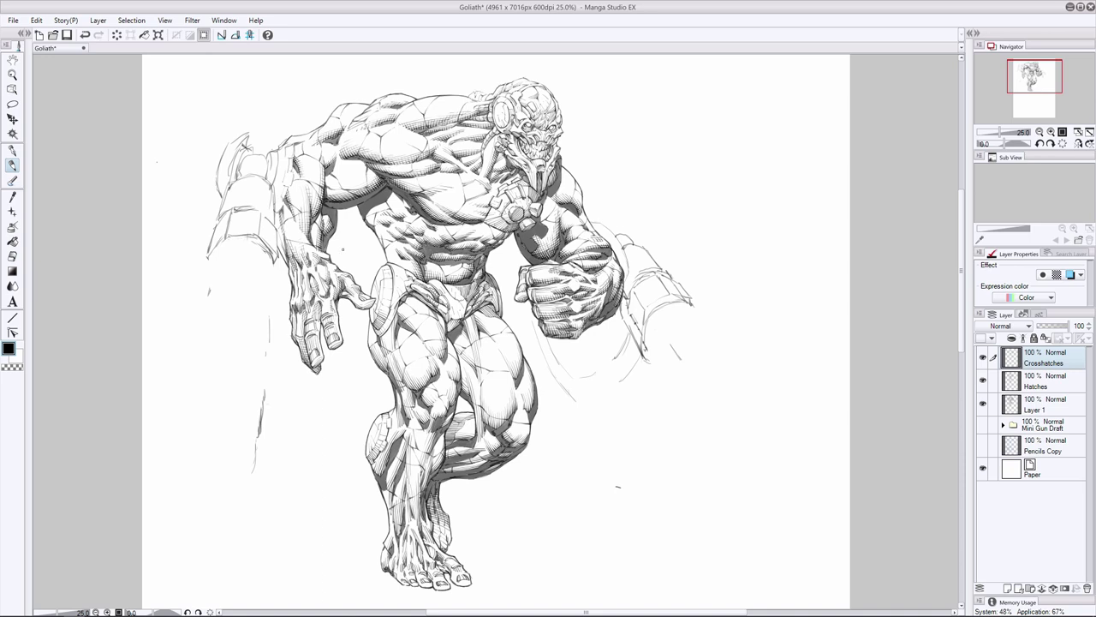
# Rework the crosshatching on the ribs below the armpit with pen and eraser, comparing the strokes through undo and redo
pyautogui.press('e')
pyautogui.press('p')
pyautogui.hotkey('ctrl', 'z')
pyautogui.moveTo(395, 209); pyautogui.dragTo(401, 215)
pyautogui.press('e')
pyautogui.press('p')
pyautogui.hotkey('ctrl', 'z')
pyautogui.moveTo(390, 199); pyautogui.dragTo(403, 211)
pyautogui.hotkey('ctrl', 'z')
pyautogui.hotkey('ctrl', 'y')
pyautogui.hotkey('ctrl', 'z')
pyautogui.hotkey('ctrl', 'y')
pyautogui.hotkey('ctrl', 'z')
pyautogui.hotkey('ctrl', 'y')
pyautogui.hotkey('ctrl', 'z')
pyautogui.hotkey('ctrl', 'y')
pyautogui.hotkey('ctrl', 'z')
pyautogui.hotkey('ctrl', 'y')
pyautogui.hotkey('ctrl', 'z')
pyautogui.hotkey('ctrl', 'y')
pyautogui.hotkey('ctrl', 'z')
# Crosshatch the outer edge of the torso's flank with short strokes and trim them with the eraser
pyautogui.moveTo(365, 214)
pyautogui.mouseDown()
pyautogui.moveTo(397, 223)
pyautogui.moveTo(375, 225)
pyautogui.mouseUp()
pyautogui.hotkey('ctrl', 'z')
pyautogui.hotkey('ctrl', 'z')
pyautogui.moveTo(366, 214); pyautogui.dragTo(373, 223)
pyautogui.moveTo(366, 213); pyautogui.dragTo(373, 224)
pyautogui.press('e')
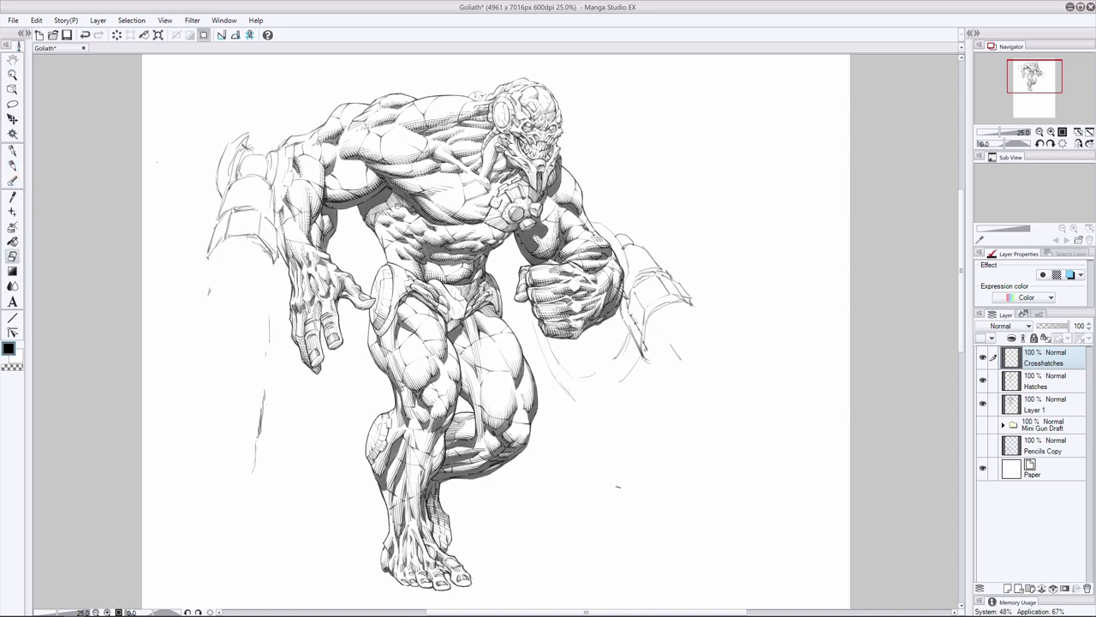
pyautogui.press('p')
pyautogui.press('e')
pyautogui.press('p')
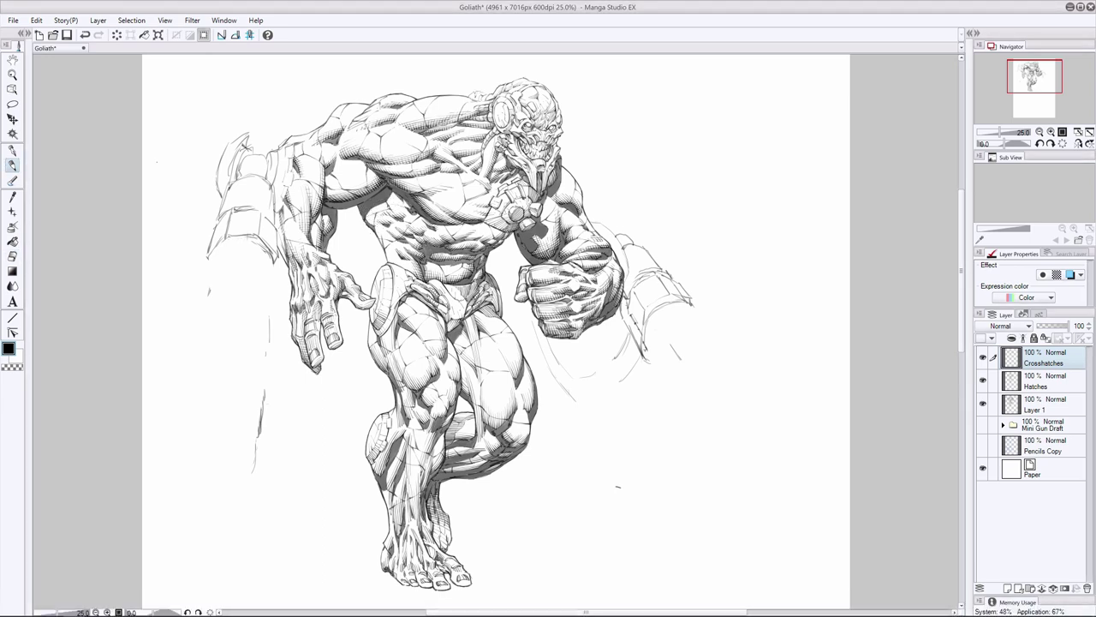
# Draw a flank shading stroke on a new layer and merge that layer into Crosshatches
pyautogui.hotkey('ctrl', 'shift', 'n')
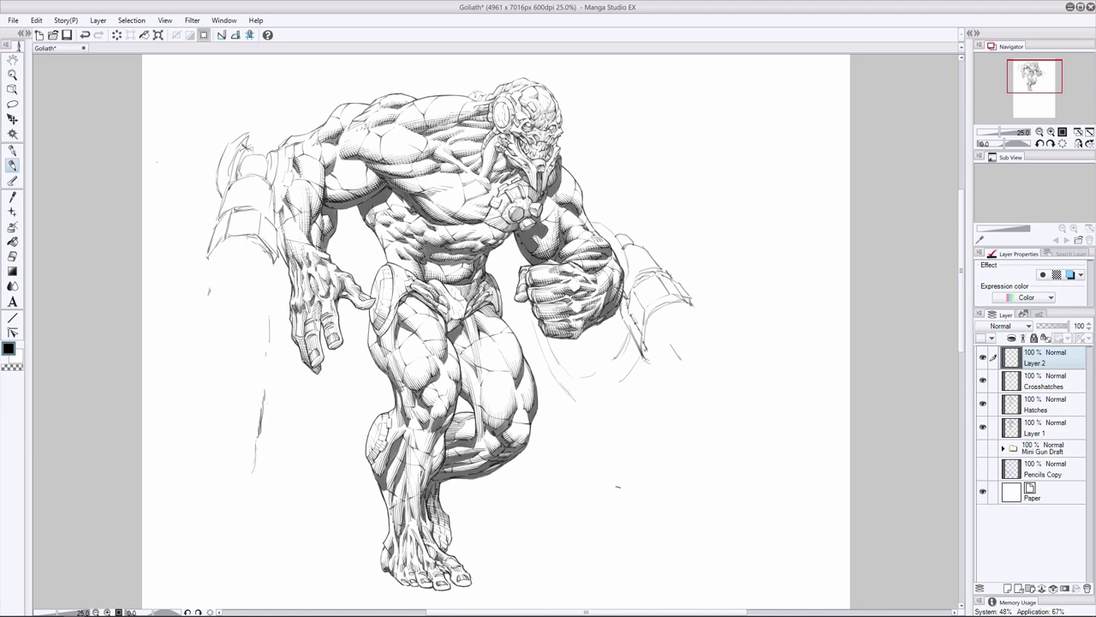
pyautogui.moveTo(375, 205)
pyautogui.mouseDown()
pyautogui.moveTo(373, 215)
pyautogui.moveTo(382, 206)
pyautogui.mouseUp()
pyautogui.keyDown('shift'); pyautogui.click(1036, 380); pyautogui.keyUp('shift')
pyautogui.rightClick(1035, 381)
pyautogui.click(1029, 528)
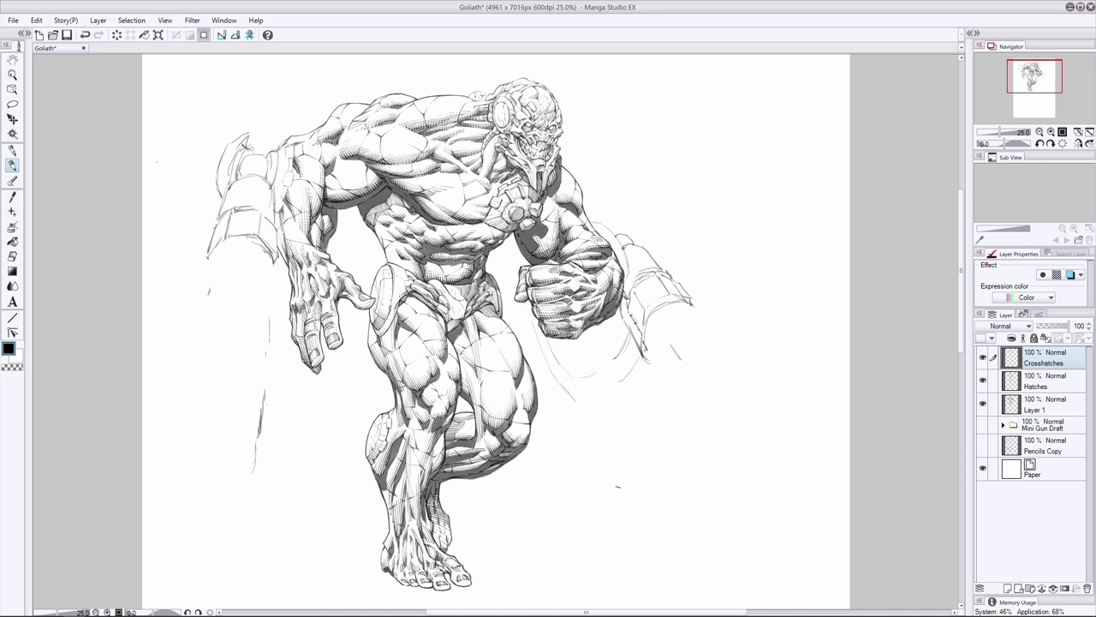
# Try a crosshatching stroke down the front thigh toward the knee
pyautogui.hotkey('ctrl', 'z')
pyautogui.moveTo(451, 359)
pyautogui.mouseDown()
pyautogui.moveTo(457, 367)
pyautogui.moveTo(430, 386)
pyautogui.mouseUp()
pyautogui.hotkey('ctrl', 'z')
pyautogui.hotkey('ctrl', 'z')
pyautogui.hotkey('ctrl', 'z')
pyautogui.hotkey('ctrl', 'z')
# Build up fine crosshatching on the body, judging each new stroke through repeated undo and redo
pyautogui.hotkey('ctrl', 'y')
pyautogui.hotkey('ctrl', 'z')
pyautogui.hotkey('ctrl', 'y')
pyautogui.hotkey('ctrl', 'z')
pyautogui.hotkey('ctrl', 'y')
pyautogui.hotkey('ctrl', 'z')
pyautogui.hotkey('ctrl', 'y')
pyautogui.hotkey('ctrl', 'z')
pyautogui.hotkey('ctrl', 'y')
pyautogui.hotkey('ctrl', 'z')
pyautogui.hotkey('ctrl', 'y')
pyautogui.hotkey('ctrl', 'z')
pyautogui.hotkey('ctrl', 'y')
pyautogui.hotkey('ctrl', 'z')
pyautogui.hotkey('ctrl', 'y')
pyautogui.hotkey('ctrl', 'z')
pyautogui.hotkey('ctrl', 'y')
pyautogui.hotkey('ctrl', 'z')
pyautogui.hotkey('ctrl', 'y')
pyautogui.hotkey('ctrl', 'z')
pyautogui.hotkey('ctrl', 'y')
pyautogui.hotkey('ctrl', 'z')
pyautogui.hotkey('ctrl', 'y')
pyautogui.hotkey('ctrl', 'z')
pyautogui.hotkey('ctrl', 'y')
pyautogui.hotkey('ctrl', 'z')
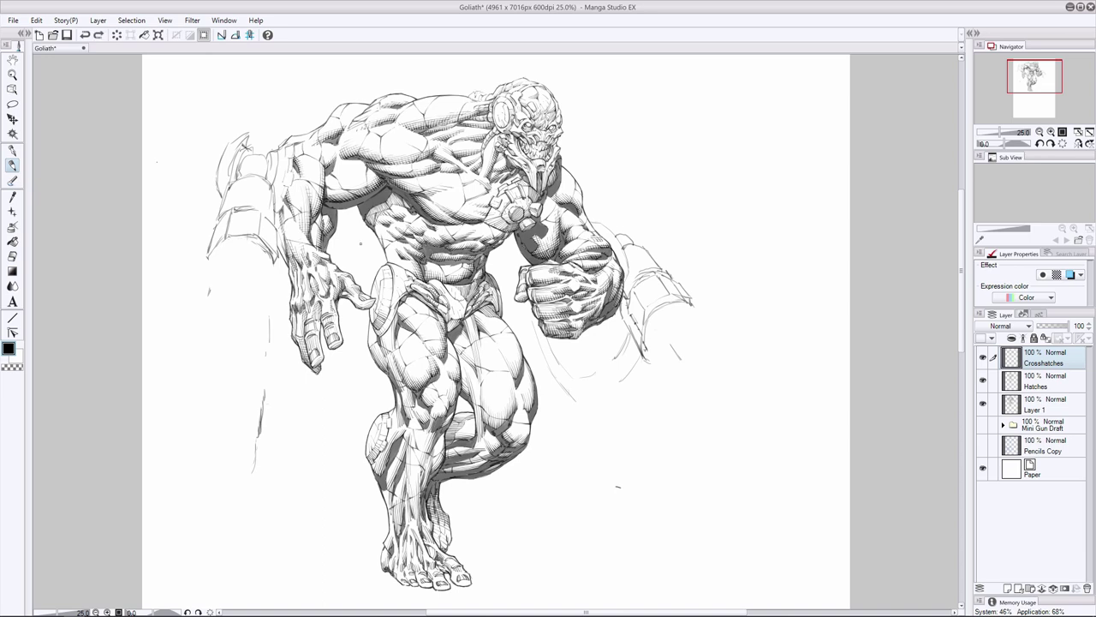
pyautogui.hotkey('ctrl', 'y')
pyautogui.hotkey('ctrl', 'z')
pyautogui.hotkey('ctrl', 'y')
pyautogui.hotkey('ctrl', 'z')
pyautogui.hotkey('ctrl', 'y')
pyautogui.hotkey('ctrl', 'z')
pyautogui.hotkey('ctrl', 'y')
pyautogui.hotkey('ctrl', 'z')
pyautogui.hotkey('ctrl', 'y')
pyautogui.hotkey('ctrl', 'z')
pyautogui.hotkey('ctrl', 'y')
pyautogui.hotkey('ctrl', 'z')
pyautogui.hotkey('ctrl', 'y')
pyautogui.hotkey('ctrl', 'z')
pyautogui.hotkey('ctrl', 'y')
pyautogui.hotkey('ctrl', 'z')
pyautogui.hotkey('ctrl', 'y')
pyautogui.hotkey('ctrl', 'z')
# Touch up the latest crosshatching with eraser and pen, compare it through undo and redo, and save the drawing
pyautogui.press('e')
pyautogui.press('p')
pyautogui.hotkey('ctrl', 'z')
pyautogui.hotkey('ctrl', 'y')
pyautogui.hotkey('ctrl', 'z')
pyautogui.hotkey('ctrl', 'y')
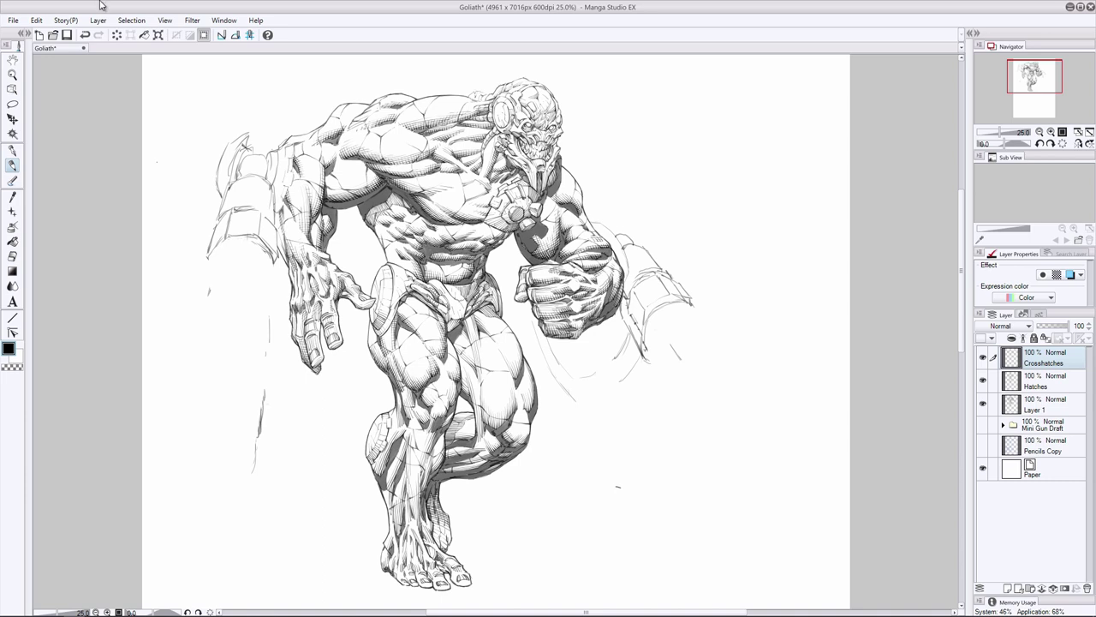
pyautogui.hotkey('ctrl', 'z')
pyautogui.hotkey('ctrl', 'y')
pyautogui.hotkey('ctrl', 'z')
pyautogui.hotkey('ctrl', 'y')
pyautogui.hotkey('ctrl', 's')
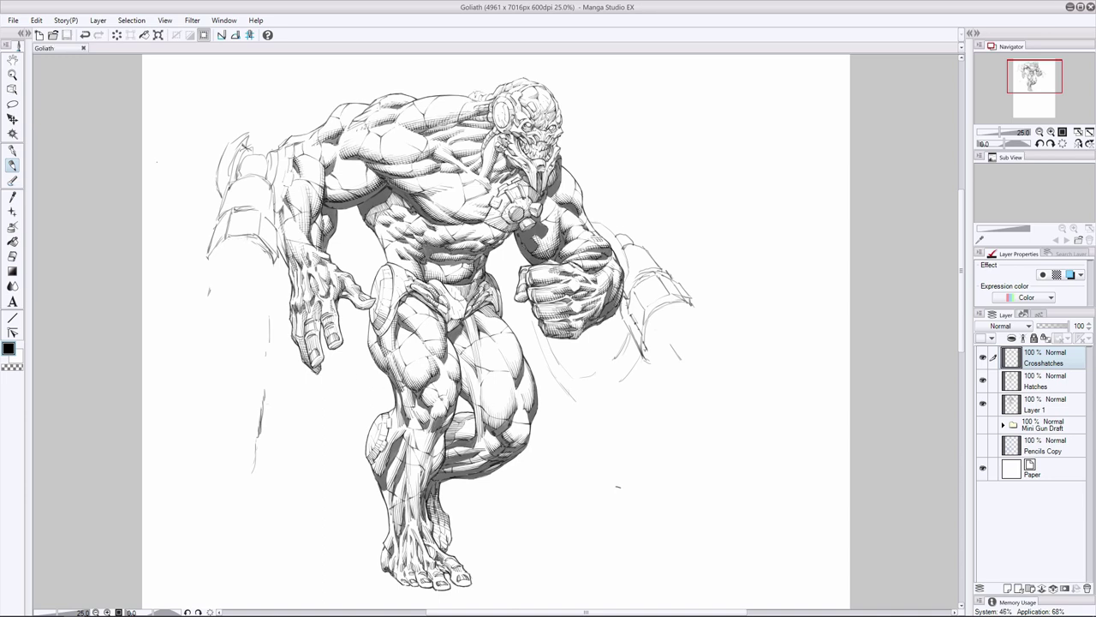
# Build up fine crosshatching on the front leg, touching it up with the eraser and comparing strokes through undo and redo
pyautogui.hotkey('ctrl', 'z')
pyautogui.hotkey('ctrl', 'y')
pyautogui.hotkey('ctrl', 'z')
pyautogui.hotkey('ctrl', 'y')
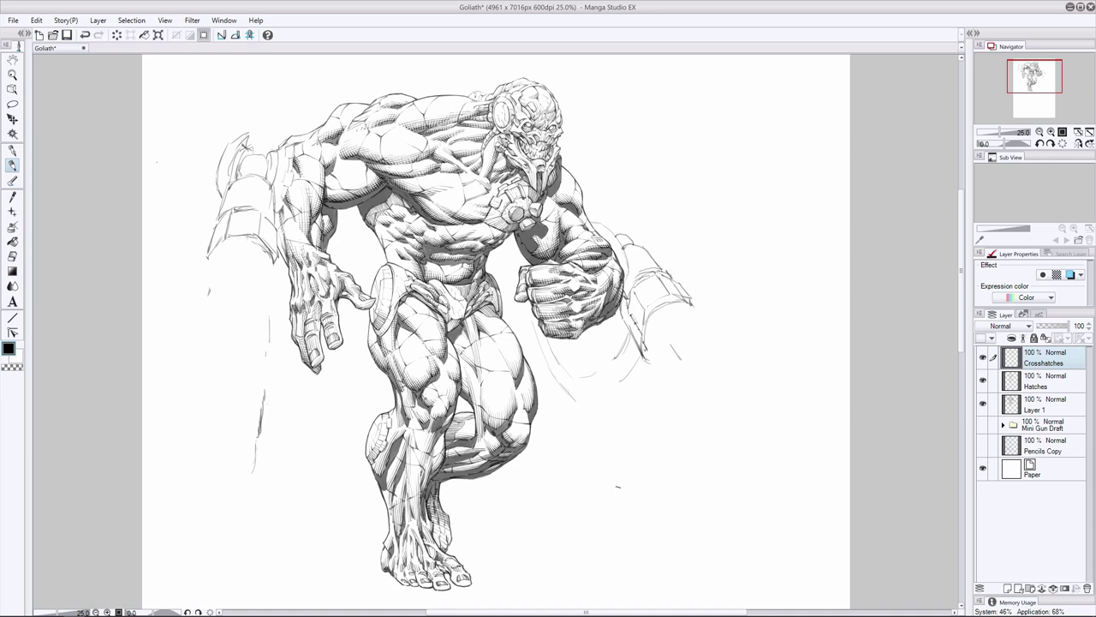
pyautogui.hotkey('ctrl', 'z')
pyautogui.hotkey('ctrl', 'y')
pyautogui.hotkey('ctrl', 'z')
pyautogui.hotkey('ctrl', 'y')
pyautogui.hotkey('ctrl', 'z')
pyautogui.hotkey('ctrl', 'y')
pyautogui.hotkey('ctrl', 'z')
pyautogui.hotkey('ctrl', 'y')
pyautogui.press('e')
pyautogui.press('p')
pyautogui.hotkey('ctrl', 'z')
pyautogui.hotkey('ctrl', 'y')
pyautogui.hotkey('ctrl', 'z')
pyautogui.hotkey('ctrl', 'y')
pyautogui.hotkey('ctrl', 'z')
pyautogui.hotkey('ctrl', 'y')
pyautogui.hotkey('ctrl', 'z')
pyautogui.hotkey('ctrl', 'y')
# Try short crosshatching strokes just below the front knee, judging them through repeated undo and redo
pyautogui.click(9, 256)
pyautogui.click(13, 165)
pyautogui.hotkey('ctrl', 'z')
pyautogui.hotkey('ctrl', 'y')
pyautogui.hotkey('ctrl', 'z')
pyautogui.moveTo(442, 413); pyautogui.dragTo(449, 424)
pyautogui.hotkey('ctrl', 'z')
pyautogui.hotkey('ctrl', 'z')
pyautogui.hotkey('ctrl', 'y')
pyautogui.hotkey('ctrl', 'z')
pyautogui.hotkey('ctrl', 'y')
pyautogui.hotkey('ctrl', 'z')
pyautogui.hotkey('ctrl', 'y')
pyautogui.hotkey('ctrl', 'z')
pyautogui.hotkey('ctrl', 'y')
pyautogui.hotkey('ctrl', 'z')
pyautogui.hotkey('ctrl', 'y')
pyautogui.hotkey('ctrl', 'z')
# Clean up the front leg's crosshatching with alternating eraser and pen touches, and save the drawing
pyautogui.press('e')
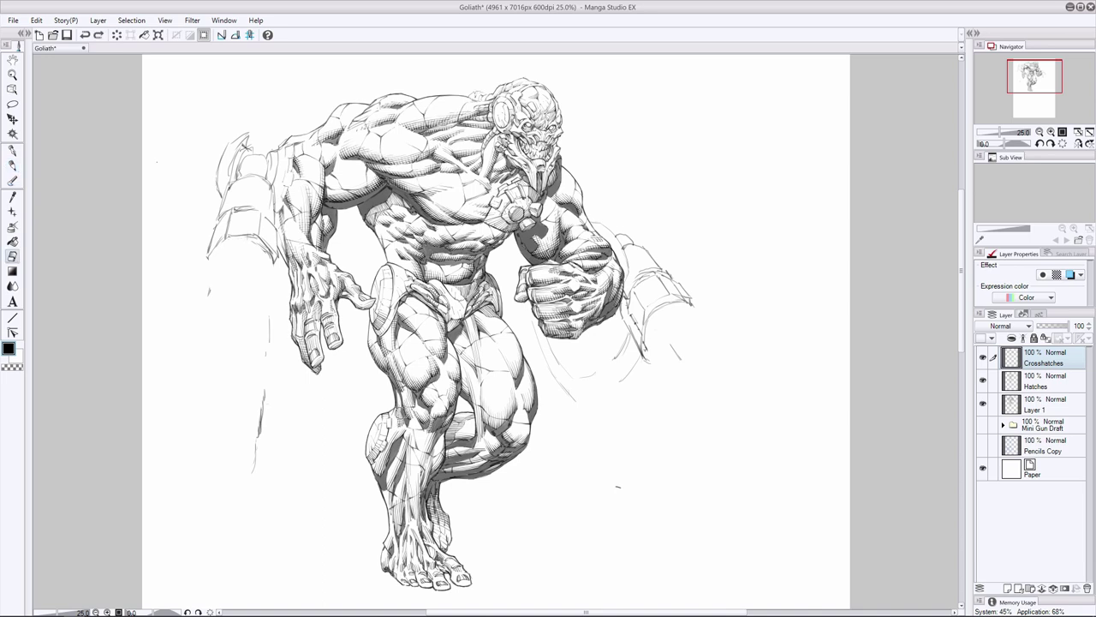
pyautogui.press('p')
pyautogui.press('e')
pyautogui.press('p')
pyautogui.hotkey('ctrl', 's')
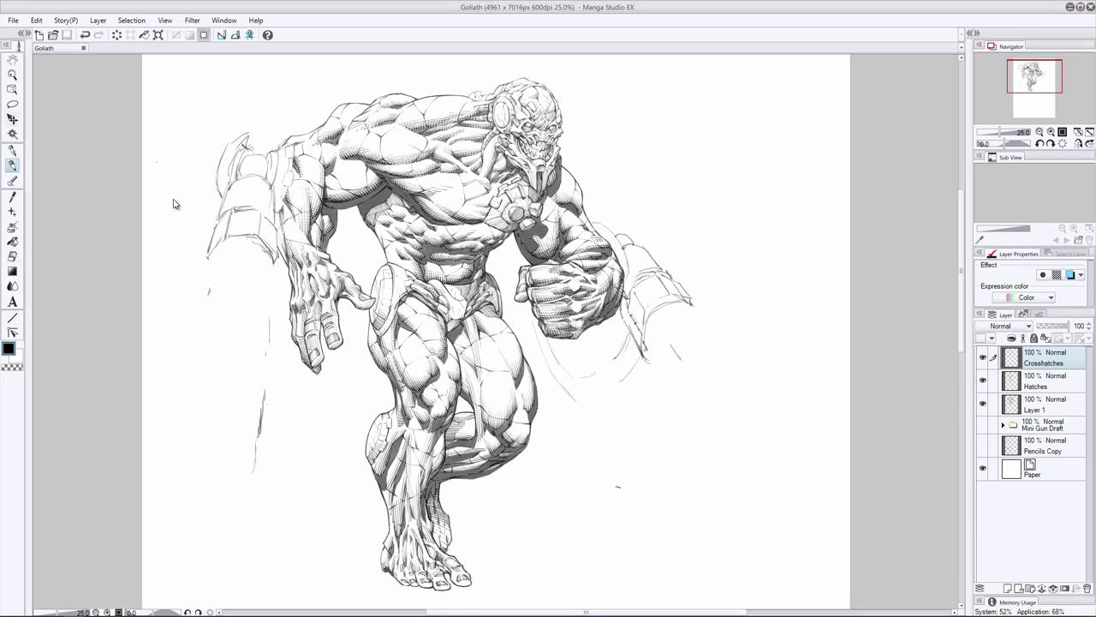
# Crosshatch the front leg's calf and upper shin with short strokes, replacing the ones that do not fit
pyautogui.click(617, 486)
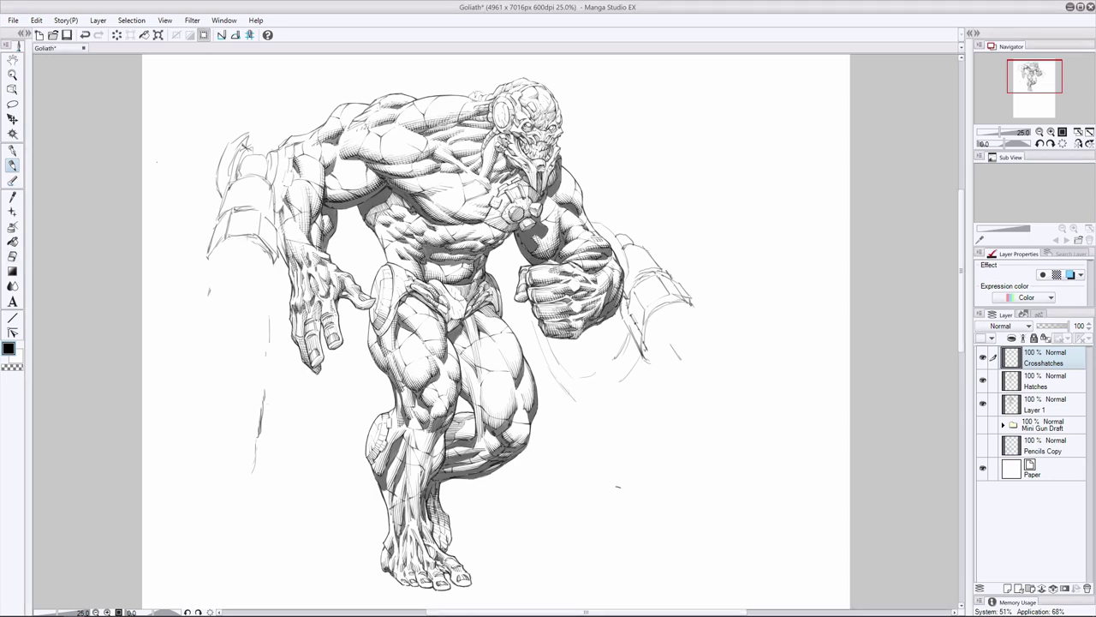
pyautogui.press('e')
pyautogui.press('p')
pyautogui.hotkey('ctrl', 'z')
pyautogui.moveTo(395, 435); pyautogui.dragTo(402, 445)
pyautogui.moveTo(382, 451); pyautogui.dragTo(392, 457)
pyautogui.hotkey('ctrl', 'z')
pyautogui.moveTo(403, 460); pyautogui.dragTo(398, 465)
pyautogui.moveTo(386, 479); pyautogui.dragTo(393, 487)
pyautogui.hotkey('ctrl', 'z')
pyautogui.hotkey('ctrl', 'y')
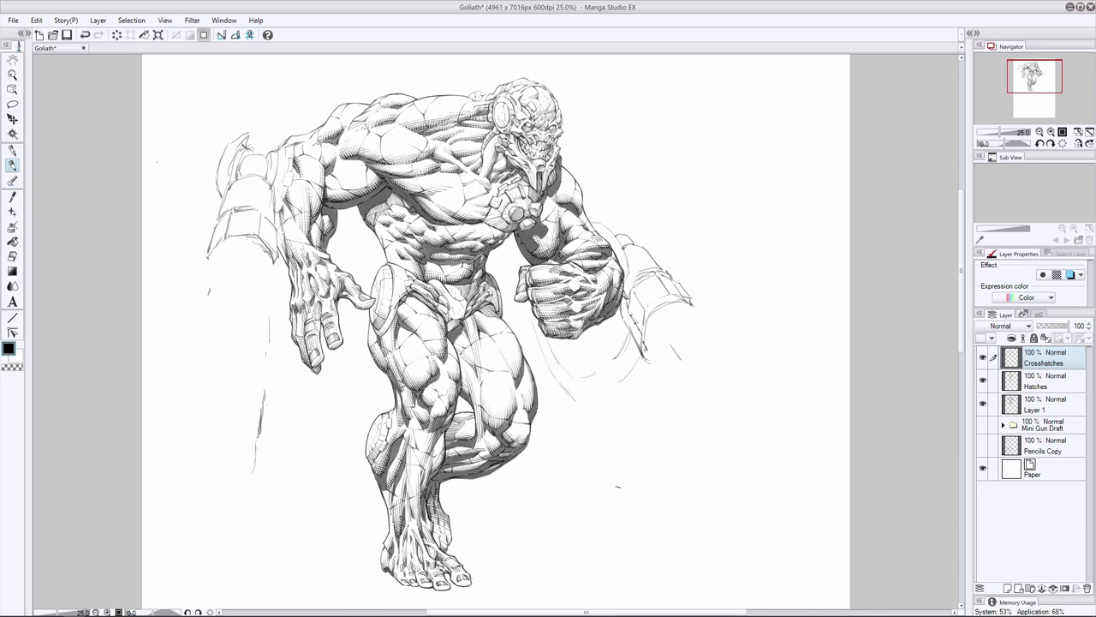
# Refine the lower-leg crosshatching toward the ankle, add a short stroke on the front leg's outer thigh, and save the drawing
pyautogui.hotkey('ctrl', 'z')
pyautogui.hotkey('ctrl', 'y')
pyautogui.press('e')
pyautogui.press('p')
pyautogui.moveTo(393, 517); pyautogui.dragTo(404, 514)
pyautogui.hotkey('ctrl', 'z')
pyautogui.hotkey('ctrl', 'z')
pyautogui.hotkey('ctrl', 'y')
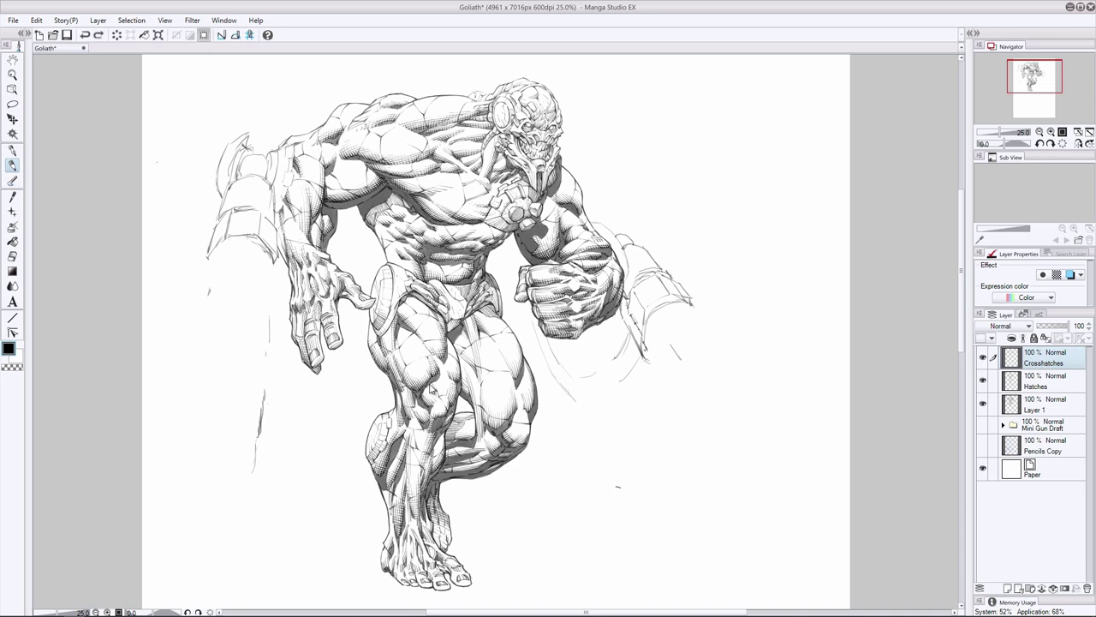
pyautogui.hotkey('ctrl', 'z')
pyautogui.moveTo(378, 369); pyautogui.dragTo(386, 364)
pyautogui.hotkey('ctrl', 's')
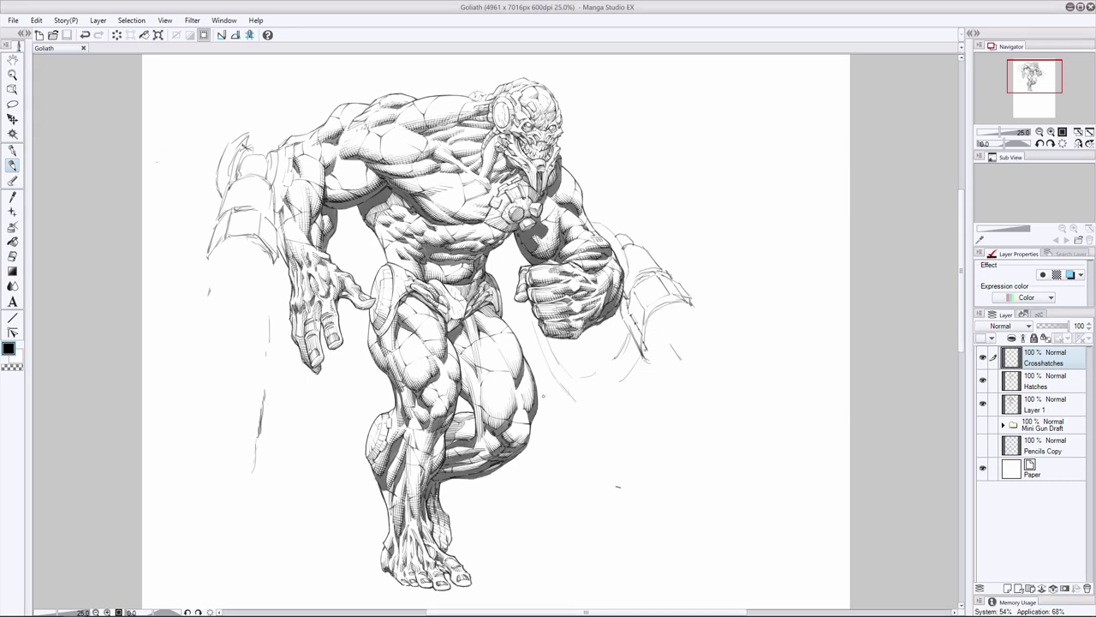
# Try crosshatching strokes along the rear knee's outer edge and erase excess hatching on its inner side
pyautogui.moveTo(533, 397); pyautogui.dragTo(527, 405)
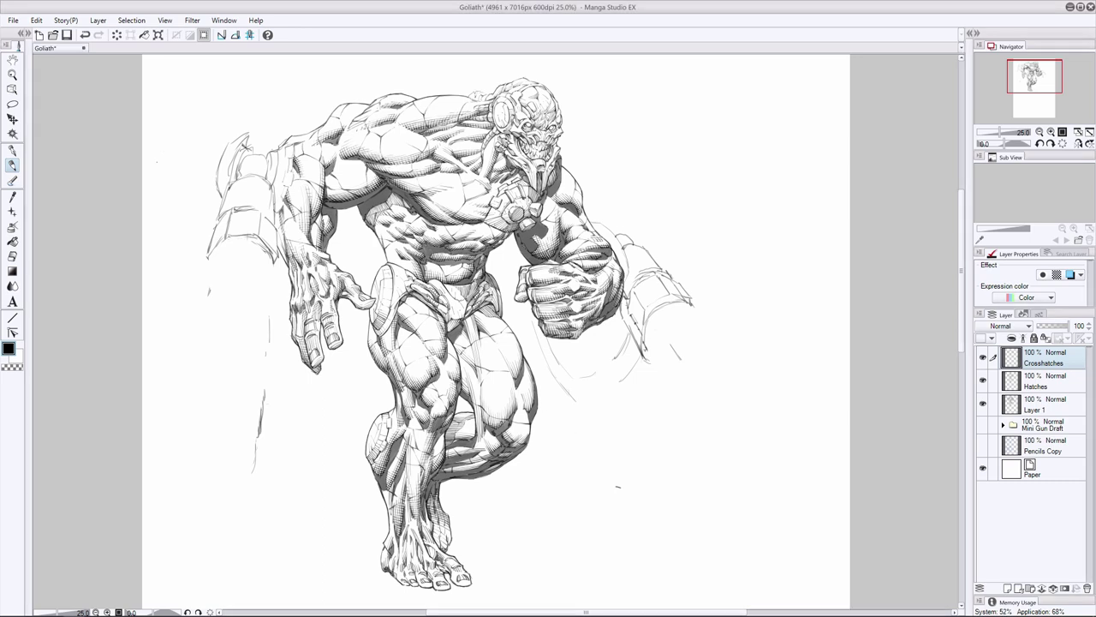
pyautogui.hotkey('ctrl', 'z')
pyautogui.moveTo(533, 407); pyautogui.dragTo(525, 416)
pyautogui.hotkey('ctrl', 'z')
pyautogui.click(12, 256)
pyautogui.moveTo(493, 420); pyautogui.dragTo(489, 423)
pyautogui.click(12, 166)
pyautogui.press('e')
pyautogui.press('p')
# Refine the crosshatching around the rear knee with pen and eraser, comparing strokes through undo and redo
pyautogui.hotkey('ctrl', 'z')
pyautogui.hotkey('ctrl', 'y')
pyautogui.press('e')
pyautogui.press('p')
pyautogui.hotkey('ctrl', 'z')
pyautogui.hotkey('ctrl', 'y')
pyautogui.hotkey('ctrl', 'z')
pyautogui.hotkey('ctrl', 'y')
pyautogui.hotkey('ctrl', 'z')
pyautogui.hotkey('ctrl', 'y')
pyautogui.hotkey('ctrl', 'z')
pyautogui.hotkey('ctrl', 'y')
pyautogui.hotkey('ctrl', 'z')
pyautogui.hotkey('ctrl', 'y')
pyautogui.hotkey('ctrl', 'z')
pyautogui.hotkey('ctrl', 'y')
# Add a short crosshatching stroke near the rear thigh's outer edge above the knee and compare it through undo and redo
pyautogui.moveTo(524, 395); pyautogui.dragTo(529, 401)
pyautogui.hotkey('ctrl', 'z')
pyautogui.hotkey('ctrl', 'y')
pyautogui.hotkey('ctrl', 'z')
pyautogui.hotkey('ctrl', 'y')
pyautogui.hotkey('ctrl', 'z')
pyautogui.hotkey('ctrl', 'y')
pyautogui.hotkey('ctrl', 'z')
pyautogui.hotkey('ctrl', 'y')
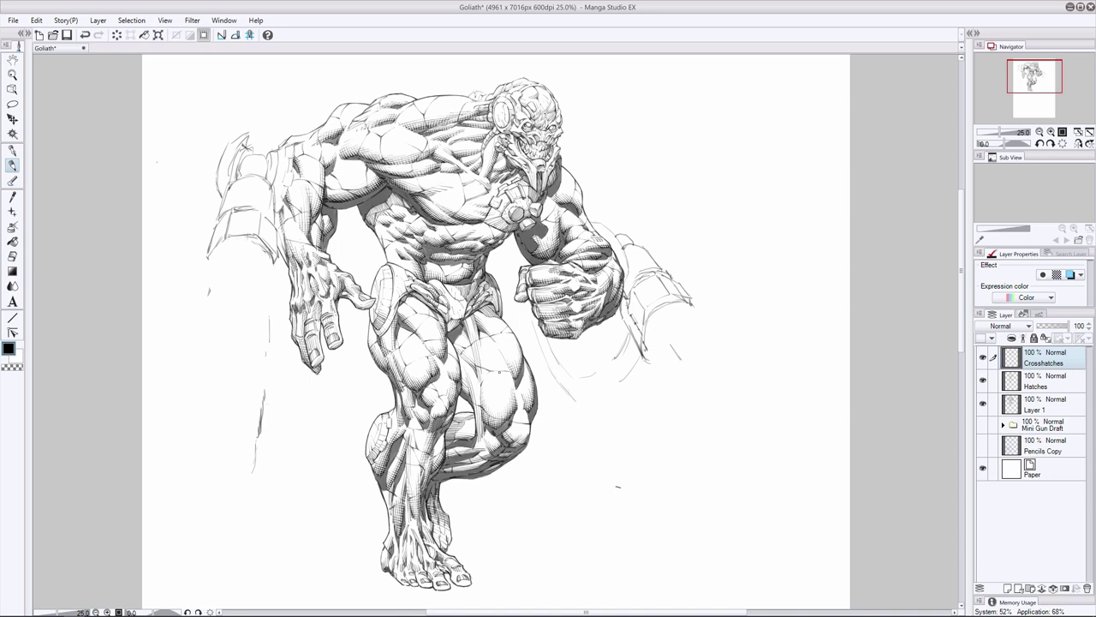
# Crosshatch the middle of the rear thigh with short diagonal strokes, judging each through repeated undo and redo
pyautogui.hotkey('ctrl', 'z')
pyautogui.moveTo(502, 348); pyautogui.dragTo(511, 363)
pyautogui.hotkey('ctrl', 'z')
pyautogui.hotkey('ctrl', 'y')
pyautogui.hotkey('ctrl', 'z')
pyautogui.hotkey('ctrl', 'y')
pyautogui.hotkey('ctrl', 'z')
pyautogui.hotkey('ctrl', 'y')
pyautogui.hotkey('ctrl', 'z')
pyautogui.hotkey('ctrl', 'y')
pyautogui.hotkey('ctrl', 'z')
pyautogui.hotkey('ctrl', 'y')
pyautogui.hotkey('ctrl', 'z')
pyautogui.hotkey('ctrl', 'y')
pyautogui.hotkey('ctrl', 'z')
pyautogui.hotkey('ctrl', 'y')
pyautogui.hotkey('ctrl', 'z')
pyautogui.hotkey('ctrl', 'y')
pyautogui.hotkey('ctrl', 'z')
pyautogui.hotkey('ctrl', 'y')
pyautogui.hotkey('ctrl', 'z')
pyautogui.hotkey('ctrl', 'y')
# Erase excess hatching on the rear leg's inner thigh and draw a short replacement stroke beside the front leg
pyautogui.press('e')
pyautogui.moveTo(480, 368); pyautogui.dragTo(483, 382)
pyautogui.press('p')
pyautogui.hotkey('ctrl', 'z')
pyautogui.moveTo(463, 369); pyautogui.dragTo(466, 379)
# Refine the crosshatching on the rear leg's upper inner thigh, alternating pen strokes with eraser corrections
pyautogui.press('e')
pyautogui.press('p')
pyautogui.press('e')
pyautogui.press('p')
pyautogui.press('e')
pyautogui.press('p')
pyautogui.hotkey('ctrl', 'z')
pyautogui.hotkey('ctrl', 'y')
pyautogui.press('e')
pyautogui.press('p')
# Compare the thigh shading with and without the latest pen stroke through repeated undo and redo
pyautogui.hotkey('ctrl', 'z')
pyautogui.hotkey('ctrl', 'y')
pyautogui.hotkey('ctrl', 'z')
pyautogui.hotkey('ctrl', 'y')
pyautogui.hotkey('ctrl', 'z')
pyautogui.hotkey('ctrl', 'y')
pyautogui.hotkey('ctrl', 'z')
pyautogui.hotkey('ctrl', 'y')
pyautogui.hotkey('ctrl', 'z')
pyautogui.hotkey('ctrl', 'y')
# Erase stray hatching at the rear leg's upper inner thigh and judge a replacement pen stroke through undo and redo
pyautogui.click(12, 257)
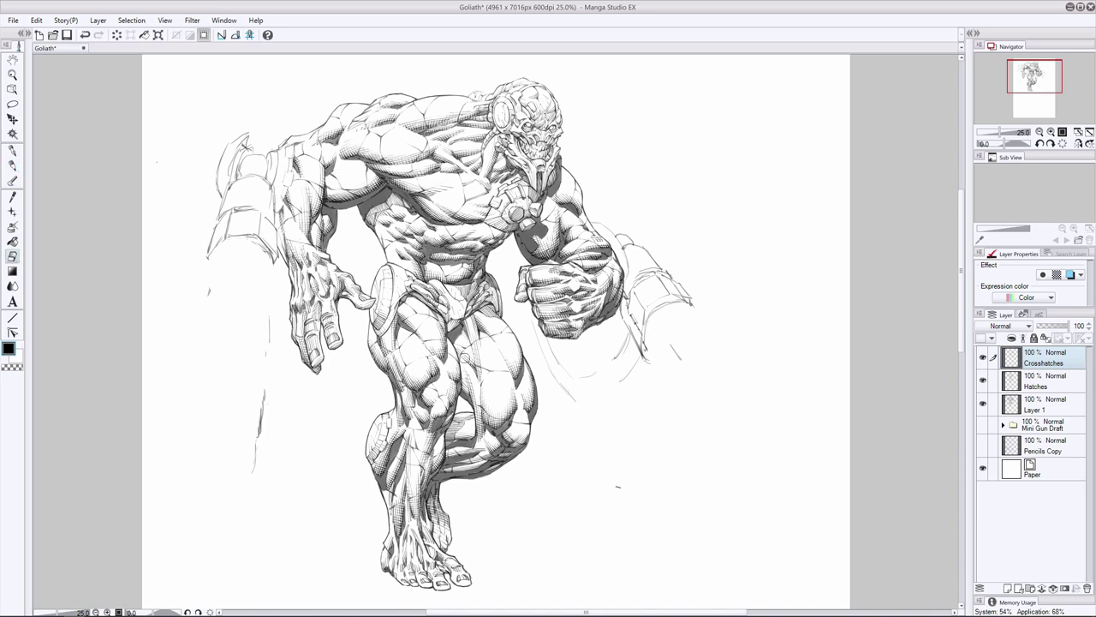
pyautogui.click(12, 165)
pyautogui.hotkey('ctrl', 'z')
pyautogui.hotkey('ctrl', 'y')
pyautogui.hotkey('ctrl', 'z')
pyautogui.hotkey('ctrl', 'y')
pyautogui.hotkey('ctrl', 'z')
pyautogui.hotkey('ctrl', 'y')
pyautogui.hotkey('ctrl', 'z')
pyautogui.hotkey('ctrl', 'y')
pyautogui.hotkey('ctrl', 'z')
pyautogui.hotkey('ctrl', 'y')
pyautogui.hotkey('ctrl', 'z')
pyautogui.hotkey('ctrl', 'y')
pyautogui.hotkey('ctrl', 'z')
# Erase excess hatching along the front thigh's inner edge and touch up the area with the pen
pyautogui.press('e')
pyautogui.moveTo(448, 346); pyautogui.dragTo(455, 339)
pyautogui.press('p')
pyautogui.press('e')
pyautogui.click(12, 165)
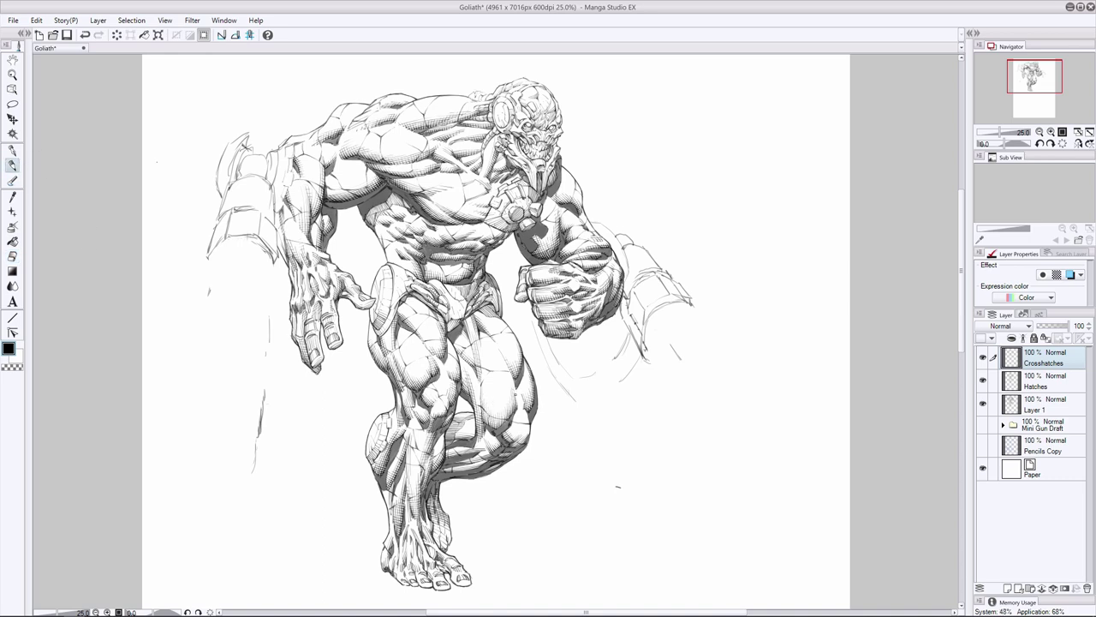
pyautogui.hotkey('ctrl', 'z')
pyautogui.hotkey('ctrl', 'y')
pyautogui.press('e')
pyautogui.press('p')
pyautogui.hotkey('ctrl', 'z')
# Try a short diagonal crosshatching stroke on the rear knee, comparing it through undo and redo
pyautogui.moveTo(502, 419); pyautogui.dragTo(512, 429)
pyautogui.hotkey('ctrl', 'z')
pyautogui.hotkey('ctrl', 'y')
pyautogui.hotkey('ctrl', 'z')
pyautogui.hotkey('ctrl', 'y')
pyautogui.hotkey('ctrl', 'z')
pyautogui.hotkey('ctrl', 'y')
pyautogui.hotkey('ctrl', 'z')
pyautogui.hotkey('ctrl', 'y')
pyautogui.hotkey('ctrl', 'z')
# Erase a small patch of hatching just above the rear knee and rework it with the pen
pyautogui.press('e')
pyautogui.moveTo(503, 413); pyautogui.dragTo(509, 408)
pyautogui.press('p')
pyautogui.hotkey('ctrl', 'z')
pyautogui.press('e')
pyautogui.press('p')
pyautogui.hotkey('ctrl', 'z')
pyautogui.hotkey('ctrl', 'y')
pyautogui.hotkey('ctrl', 'z')
pyautogui.hotkey('ctrl', 'y')
# Clean up the hatching near the rear thigh's outer edge above the knee with eraser and pen
pyautogui.press('e')
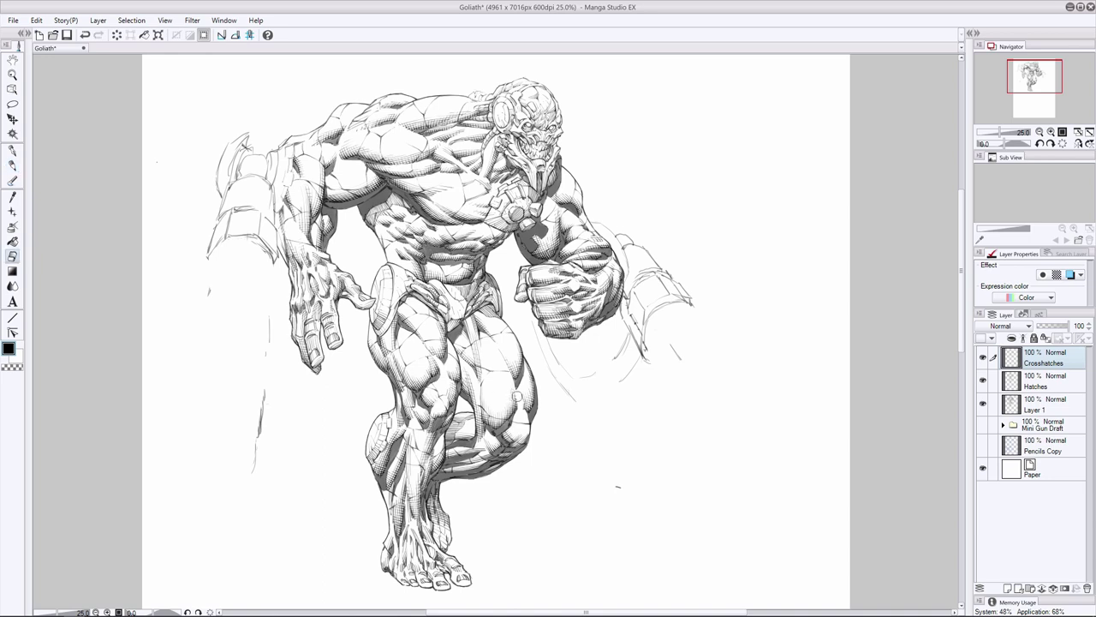
pyautogui.press('p')
pyautogui.hotkey('ctrl', 'z')
pyautogui.hotkey('ctrl', 'y')
pyautogui.hotkey('ctrl', 'z')
pyautogui.hotkey('ctrl', 'y')
pyautogui.press('e')
pyautogui.press('p')
# Add a short crosshatching stroke across the rear knee and compare it through undo and redo
pyautogui.moveTo(506, 415); pyautogui.dragTo(498, 420)
pyautogui.hotkey('ctrl', 'z')
pyautogui.hotkey('ctrl', 'y')
pyautogui.hotkey('ctrl', 'z')
pyautogui.hotkey('ctrl', 'y')
pyautogui.hotkey('ctrl', 'z')
pyautogui.hotkey('ctrl', 'y')
pyautogui.hotkey('ctrl', 'z')
pyautogui.hotkey('ctrl', 'y')
# Trim the rear knee's crosshatching with the eraser and rework it in pen, checking each change through undo and redo
pyautogui.press('e')
pyautogui.click(16, 168)
pyautogui.hotkey('ctrl', 'z')
pyautogui.hotkey('ctrl', 'y')
pyautogui.hotkey('ctrl', 'z')
pyautogui.hotkey('ctrl', 'y')
pyautogui.press('e')
pyautogui.press('p')
pyautogui.hotkey('ctrl', 'z')
pyautogui.hotkey('ctrl', 'y')
pyautogui.hotkey('ctrl', 'z')
pyautogui.hotkey('ctrl', 'y')
pyautogui.hotkey('ctrl', 'z')
pyautogui.hotkey('ctrl', 'y')
# Try further eraser corrections and a short diagonal pen stroke on the lower part of the rear knee
pyautogui.press('e')
pyautogui.press('p')
pyautogui.press('e')
pyautogui.press('p')
pyautogui.hotkey('ctrl', 'z')
pyautogui.moveTo(513, 434); pyautogui.dragTo(505, 443)
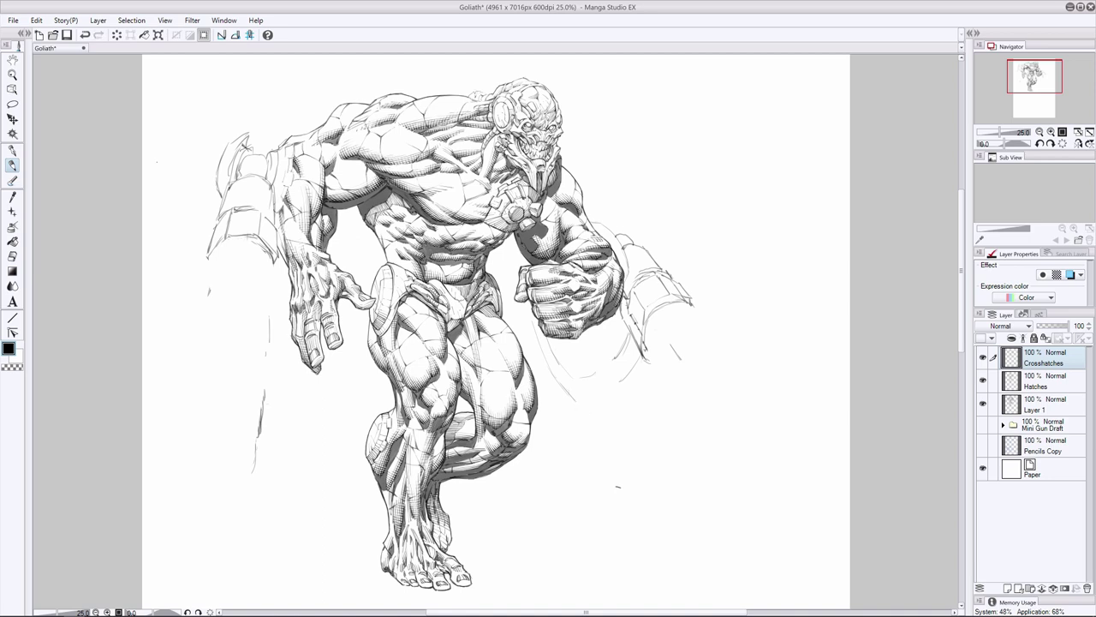
pyautogui.hotkey('ctrl', 'z')
pyautogui.press('e')
pyautogui.hotkey('ctrl', 'z')
# Draw a short crosshatching stroke along the rear thigh's upper outer edge and compare it through undo and redo
pyautogui.press('p')
pyautogui.moveTo(522, 360); pyautogui.dragTo(529, 372)
pyautogui.hotkey('ctrl', 'z')
pyautogui.hotkey('ctrl', 'y')
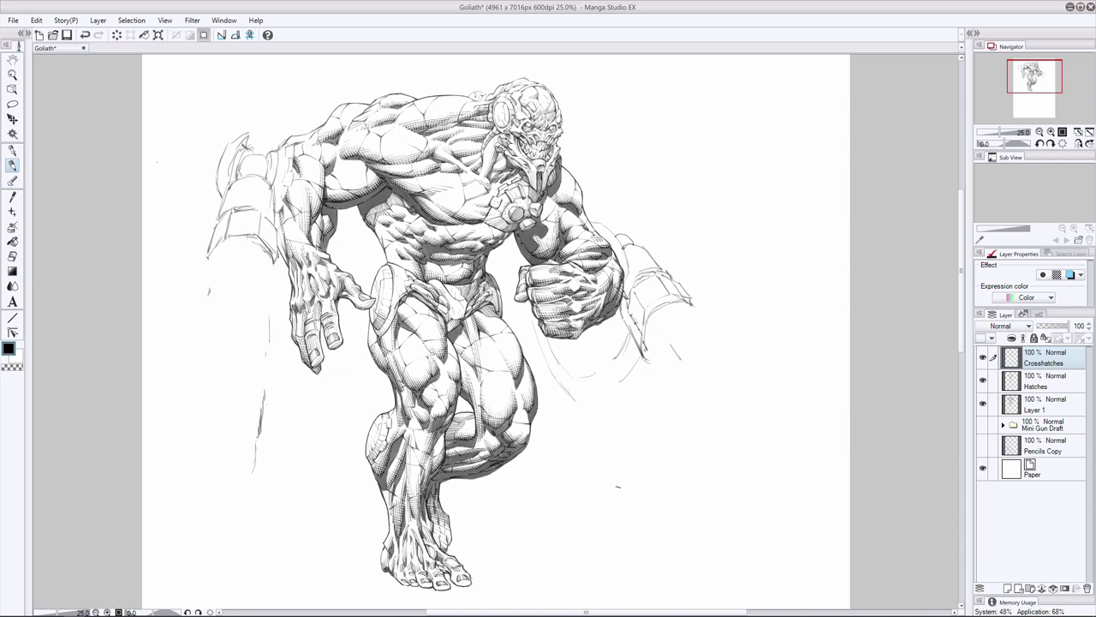
# Try a small pen mark beside the front foot and compare it repeatedly through undo and redo
pyautogui.hotkey('ctrl', 'z')
pyautogui.hotkey('ctrl', 'y')
pyautogui.click(521, 560)
pyautogui.hotkey('ctrl', 'z')
pyautogui.hotkey('ctrl', 'y')
pyautogui.hotkey('ctrl', 'z')
pyautogui.hotkey('ctrl', 'y')
pyautogui.hotkey('ctrl', 'z')
pyautogui.hotkey('ctrl', 'y')
pyautogui.hotkey('ctrl', 'z')
pyautogui.hotkey('ctrl', 'y')
pyautogui.hotkey('ctrl', 'z')
pyautogui.hotkey('ctrl', 'y')
pyautogui.hotkey('ctrl', 'z')
pyautogui.hotkey('ctrl', 'y')
pyautogui.hotkey('ctrl', 'z')
pyautogui.hotkey('ctrl', 'y')
pyautogui.hotkey('ctrl', 'z')
# Draw a pen stroke along the lower edge of the front foot's toes and compare it through undo and redo
pyautogui.moveTo(436, 586)
pyautogui.mouseDown()
pyautogui.moveTo(450, 588)
pyautogui.moveTo(433, 587)
pyautogui.mouseUp()
pyautogui.moveTo(436, 586); pyautogui.dragTo(472, 583)
pyautogui.hotkey('ctrl', 'z')
pyautogui.hotkey('ctrl', 'y')
pyautogui.hotkey('ctrl', 'z')
pyautogui.hotkey('ctrl', 'y')
pyautogui.hotkey('ctrl', 'z')
pyautogui.hotkey('ctrl', 'y')
pyautogui.hotkey('ctrl', 'z')
pyautogui.hotkey('ctrl', 'y')
pyautogui.hotkey('ctrl', 'z')
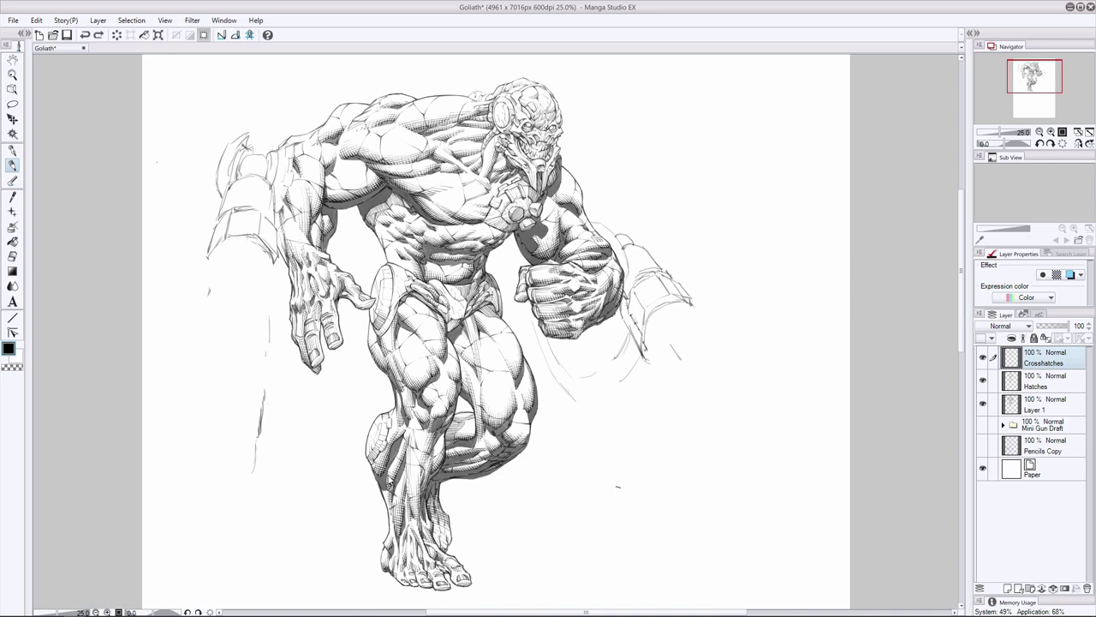
pyautogui.hotkey('ctrl', 'y')
# Save the drawing and undo the last two changes
pyautogui.press('e')
pyautogui.press('p')
pyautogui.hotkey('ctrl', 's')
pyautogui.hotkey('ctrl', 'z')
pyautogui.hotkey('ctrl', 'y')
pyautogui.hotkey('ctrl', 's')
pyautogui.hotkey('ctrl', 'z')
pyautogui.hotkey('ctrl', 'z')
# Add a new layer above Crosshatches and try a short pen stroke on the chest
pyautogui.click(1008, 588)
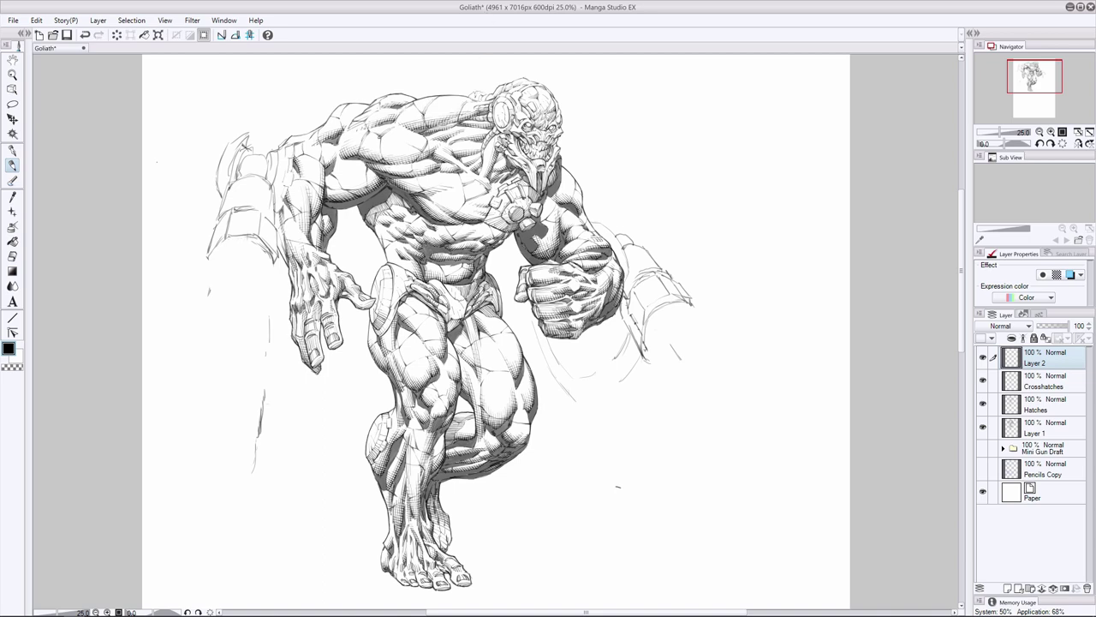
pyautogui.press('e')
pyautogui.click(13, 165)
pyautogui.hotkey('ctrl', 'z')
pyautogui.moveTo(463, 188); pyautogui.dragTo(460, 206)
pyautogui.hotkey('ctrl', 'z')
pyautogui.press('e')
# Check the Hatches, Crosshatches and Layer 1 layers and pick the layer under the chest marks from the canvas
pyautogui.click(1055, 404)
pyautogui.click(1055, 380)
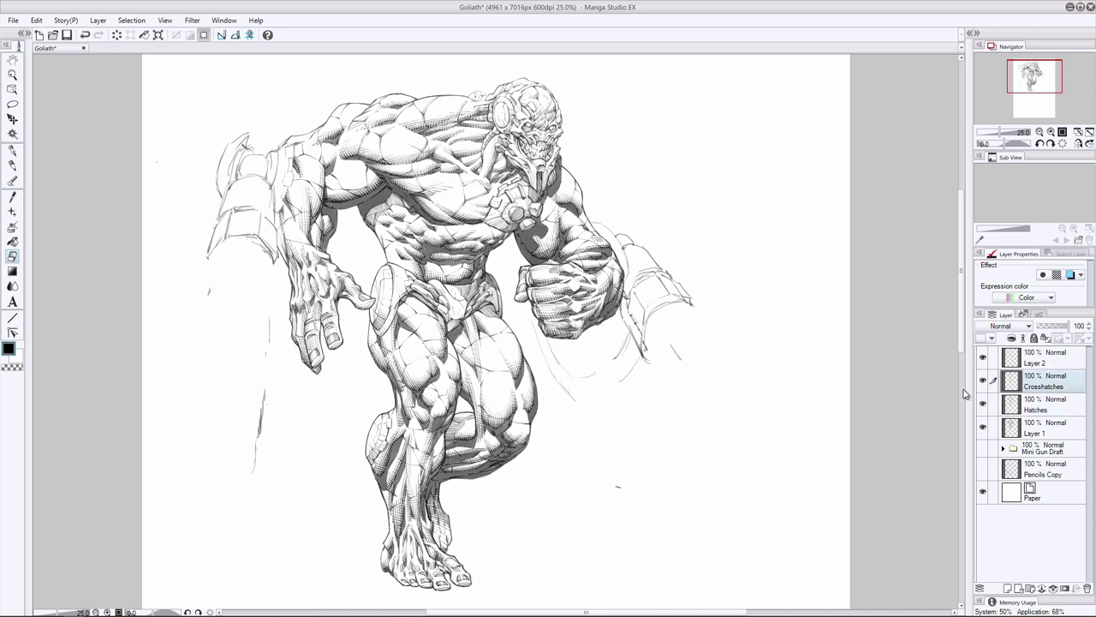
pyautogui.click(1053, 427)
pyautogui.click(1054, 404)
pyautogui.press('p')
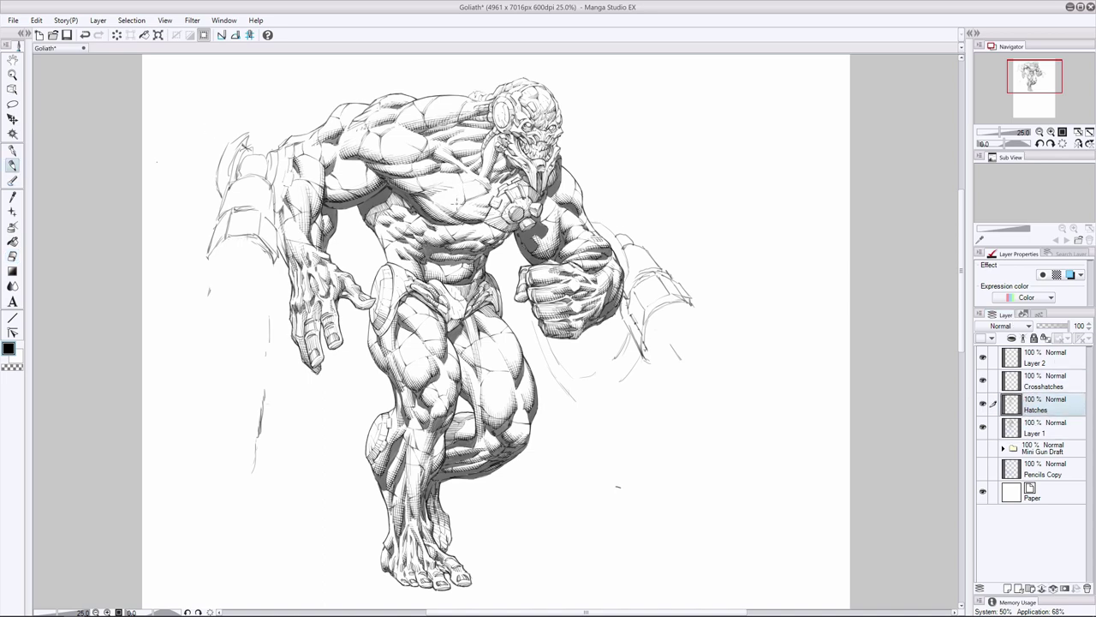
pyautogui.keyDown('ctrl'); pyautogui.keyDown('shift'); pyautogui.click(458, 203); pyautogui.keyUp('shift'); pyautogui.keyUp('ctrl')
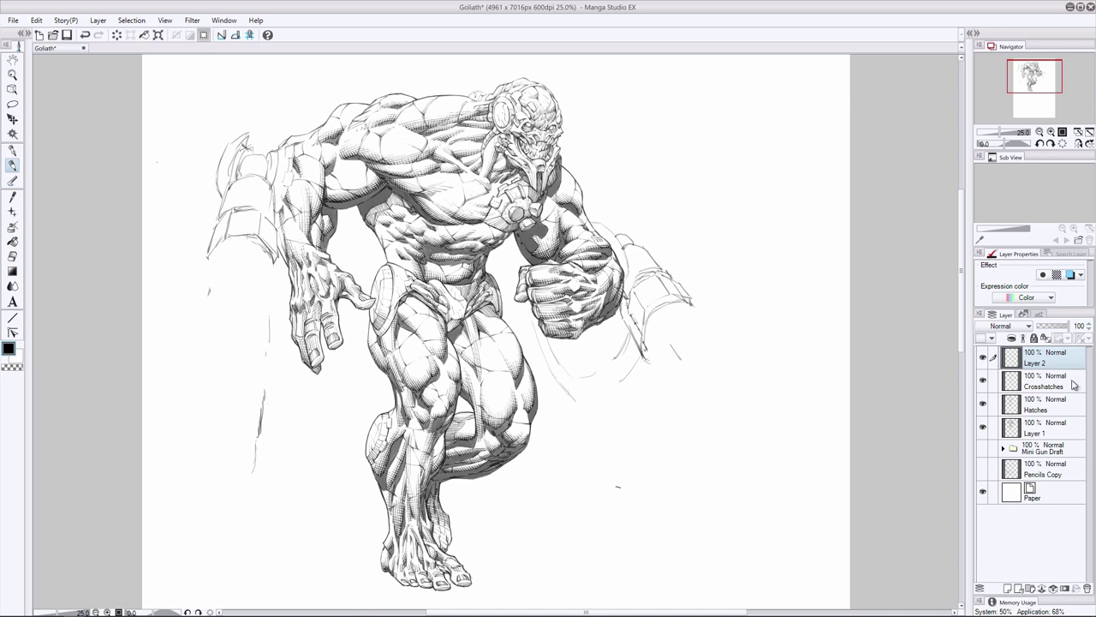
# Delete Layer 2 and make Crosshatches the active layer for pen work
pyautogui.click(983, 358)
pyautogui.click(1087, 589)
pyautogui.click(1054, 380)
pyautogui.click(12, 257)
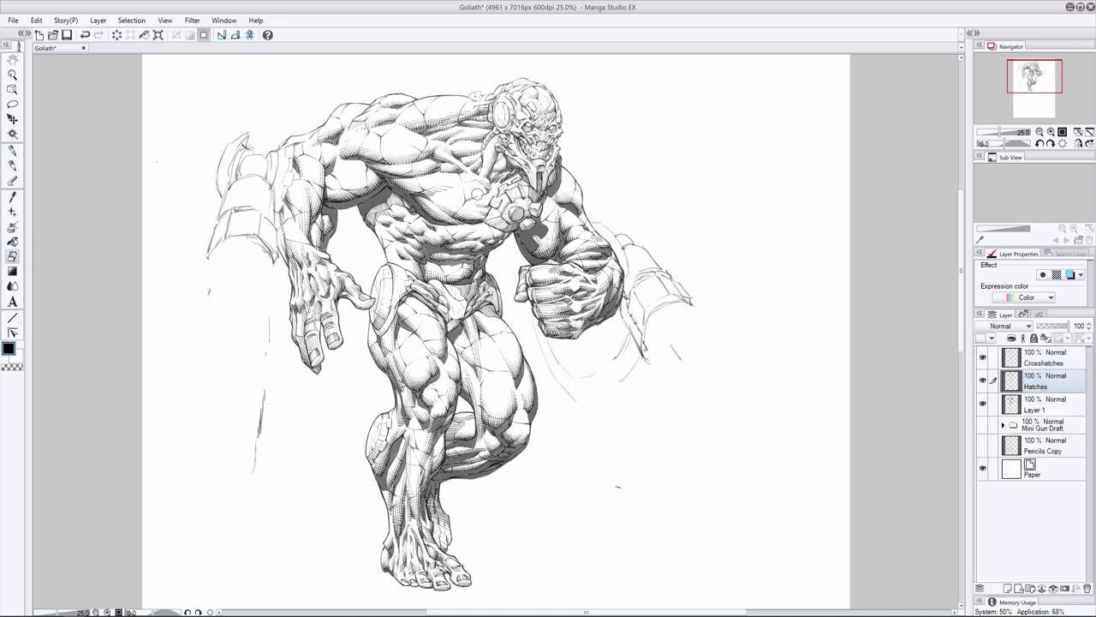
pyautogui.click(1052, 405)
pyautogui.press('p')
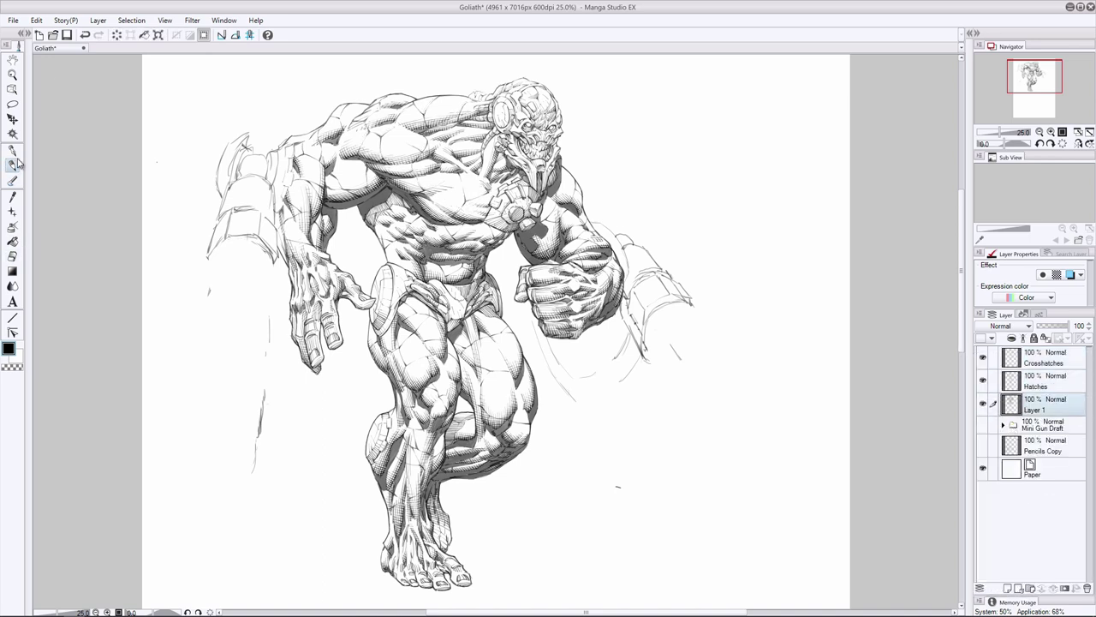
pyautogui.click(1047, 358)
pyautogui.hotkey('ctrl', 'z')
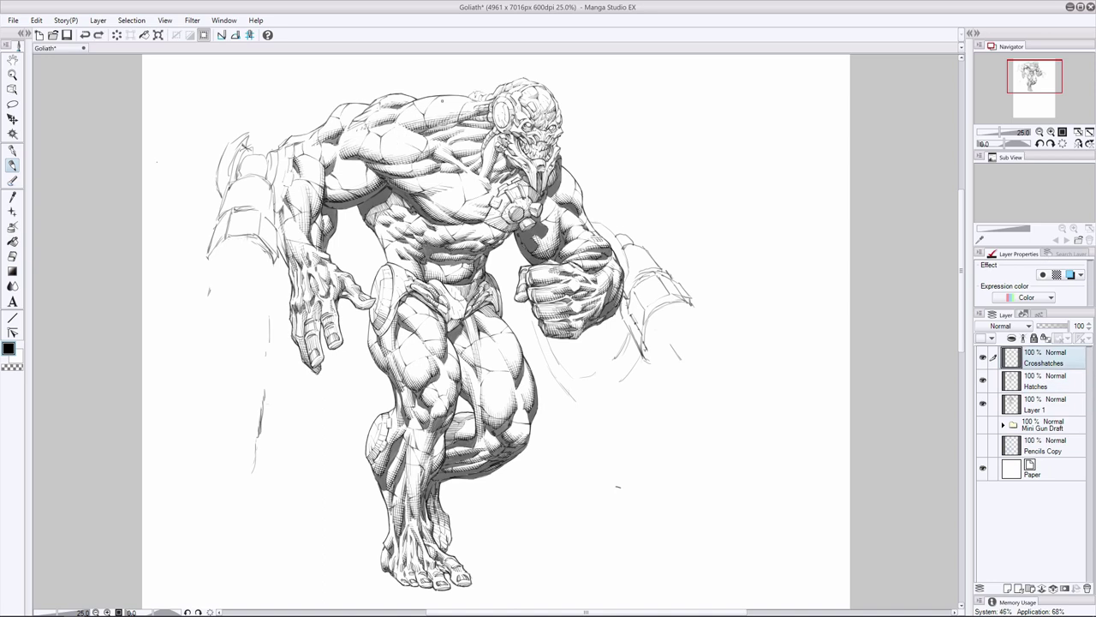
# Draw a short crosshatching stroke on the upper back near the shoulder and rework it with eraser, pen and undo
pyautogui.moveTo(416, 111); pyautogui.dragTo(410, 116)
pyautogui.press('e')
pyautogui.press('p')
pyautogui.hotkey('ctrl', 'z')
# Add a short crosshatching stroke to the front thigh, compare it through undo and redo, and save the drawing
pyautogui.moveTo(422, 327); pyautogui.dragTo(430, 332)
pyautogui.hotkey('ctrl', 'z')
pyautogui.hotkey('ctrl', 'y')
pyautogui.press('e')
pyautogui.press('p')
pyautogui.hotkey('ctrl', 'z')
pyautogui.hotkey('ctrl', 'y')
pyautogui.hotkey('ctrl', 'z')
pyautogui.hotkey('ctrl', 'y')
pyautogui.hotkey('ctrl', 'z')
pyautogui.hotkey('ctrl', 'y')
pyautogui.hotkey('ctrl', 's')
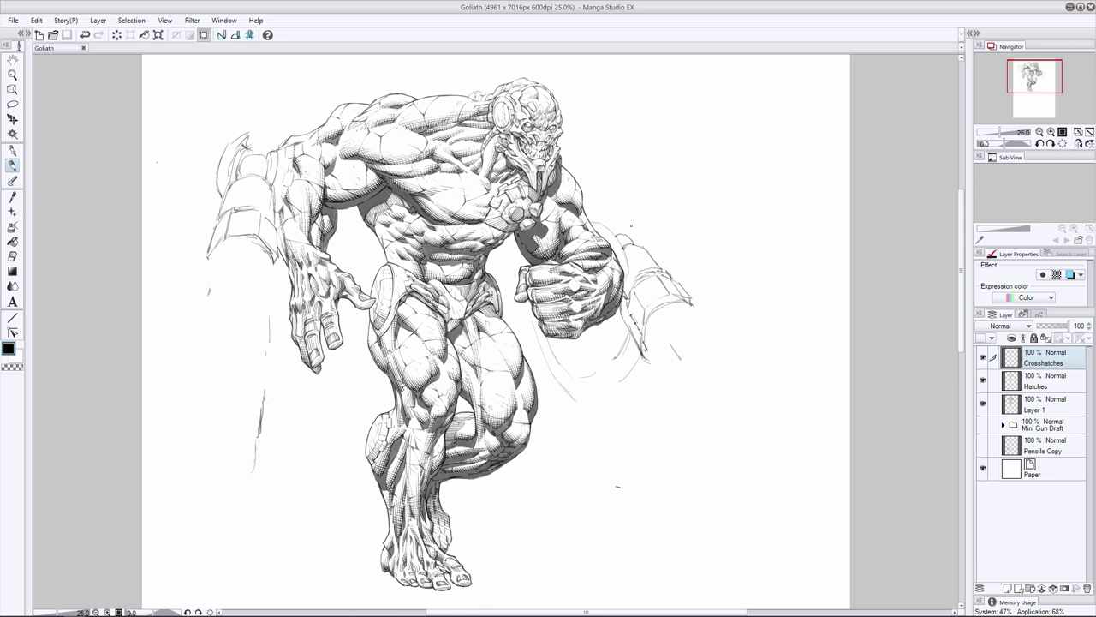
# Add a short crosshatching stroke on the chest beside the collar armour, compare it through undo and redo, and save
pyautogui.moveTo(477, 185); pyautogui.dragTo(481, 191)
pyautogui.hotkey('ctrl', 'z')
pyautogui.hotkey('ctrl', 'y')
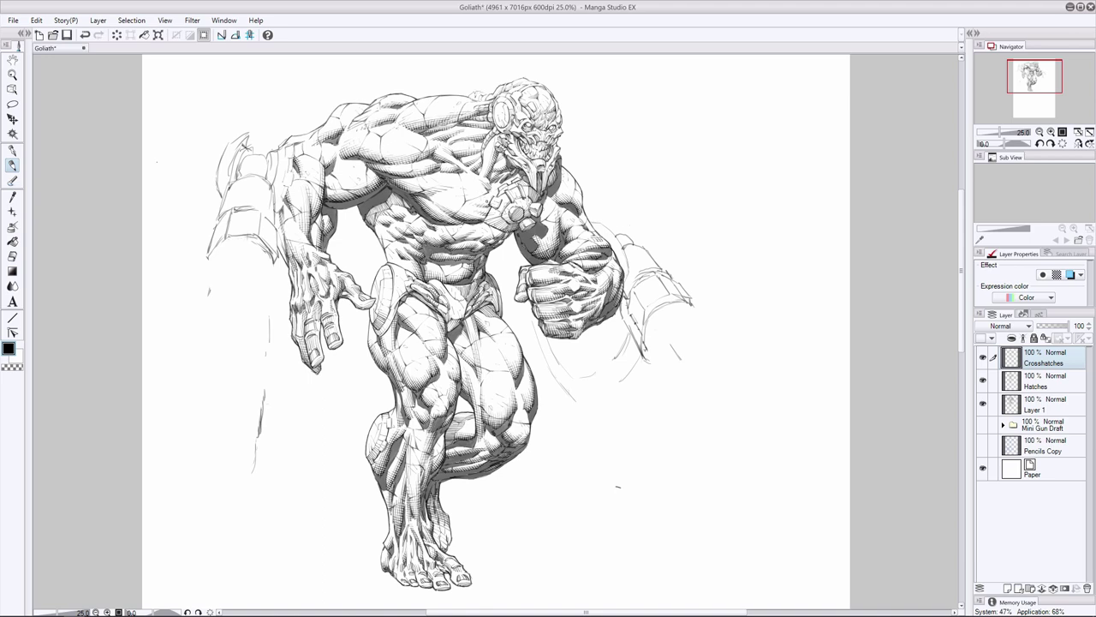
pyautogui.hotkey('ctrl', 'z')
pyautogui.hotkey('ctrl', 'y')
pyautogui.hotkey('ctrl', 's')
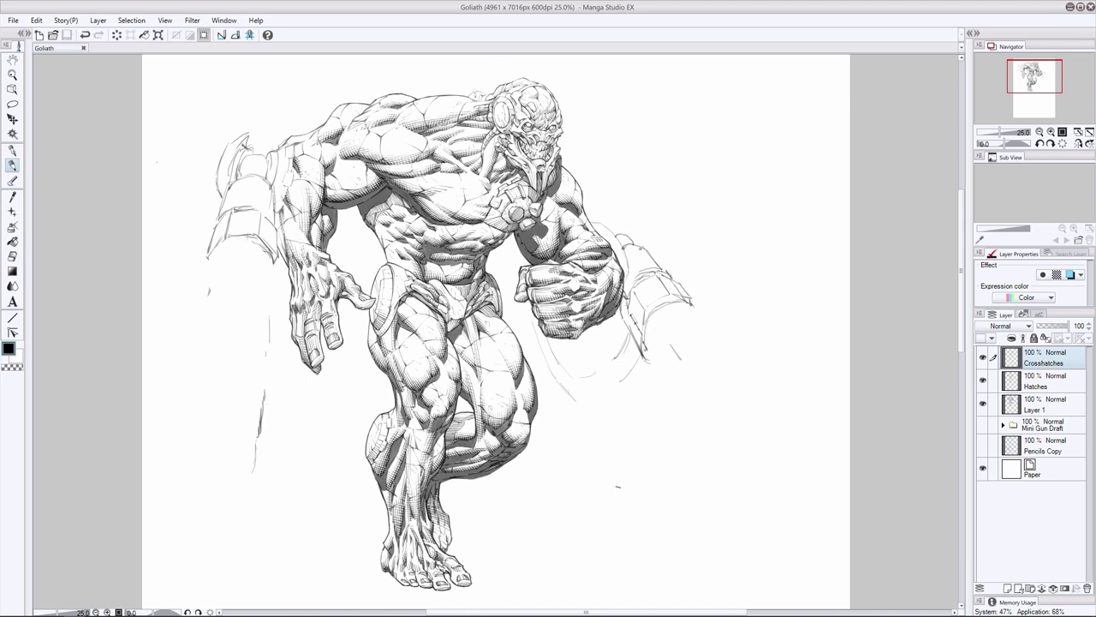